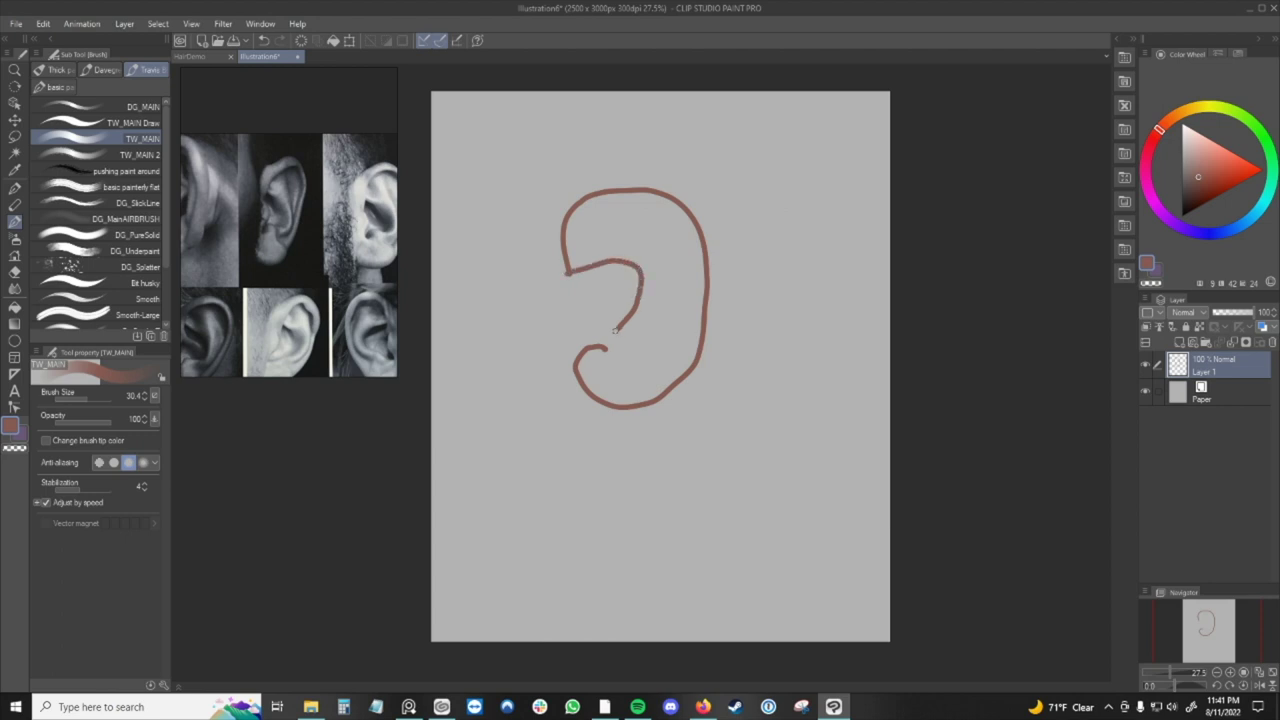
# Redraw the inner line of the question-mark-shaped ear, adding a circle beneath it and a short stroke ending in a filled dot inside.
pyautogui.hotkey('ctrl', 'z')
pyautogui.moveTo(569, 270)
pyautogui.mouseDown()
pyautogui.moveTo(653, 263)
pyautogui.moveTo(669, 317)
pyautogui.moveTo(658, 346)
pyautogui.moveTo(602, 352)
pyautogui.mouseUp()
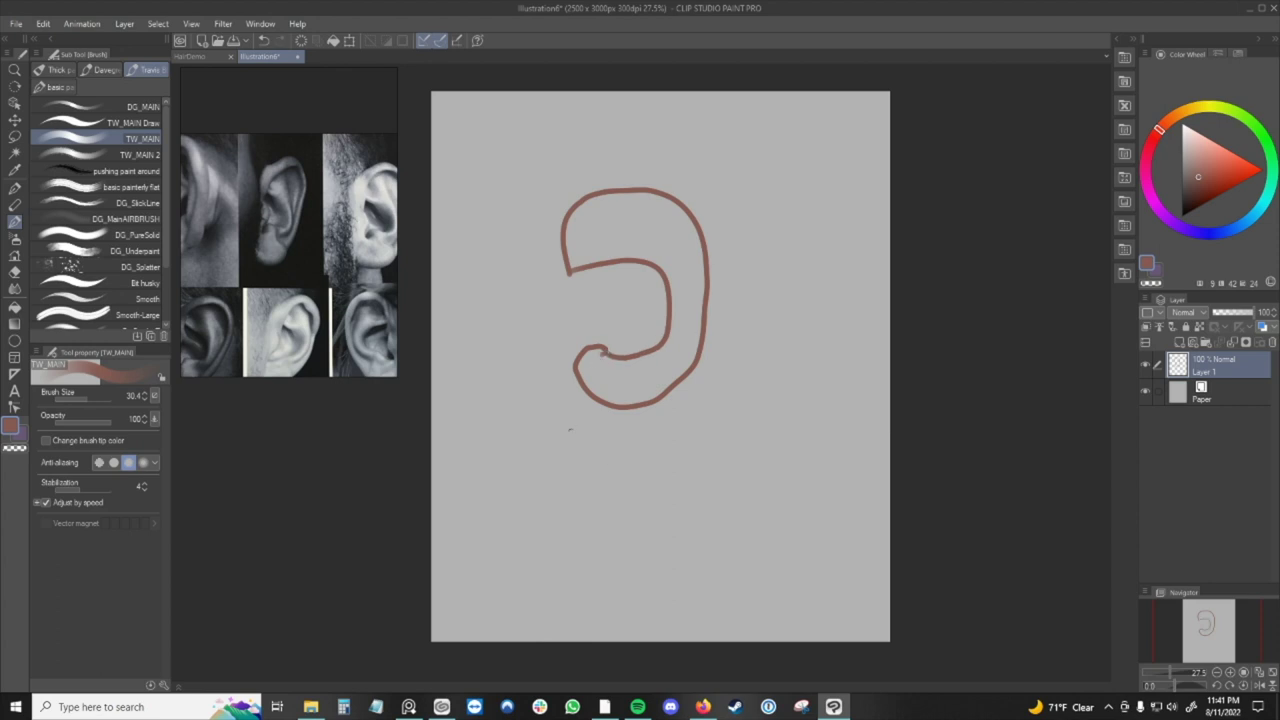
pyautogui.moveTo(618, 470)
pyautogui.mouseDown()
pyautogui.moveTo(644, 446)
pyautogui.moveTo(647, 478)
pyautogui.moveTo(620, 452)
pyautogui.mouseUp()
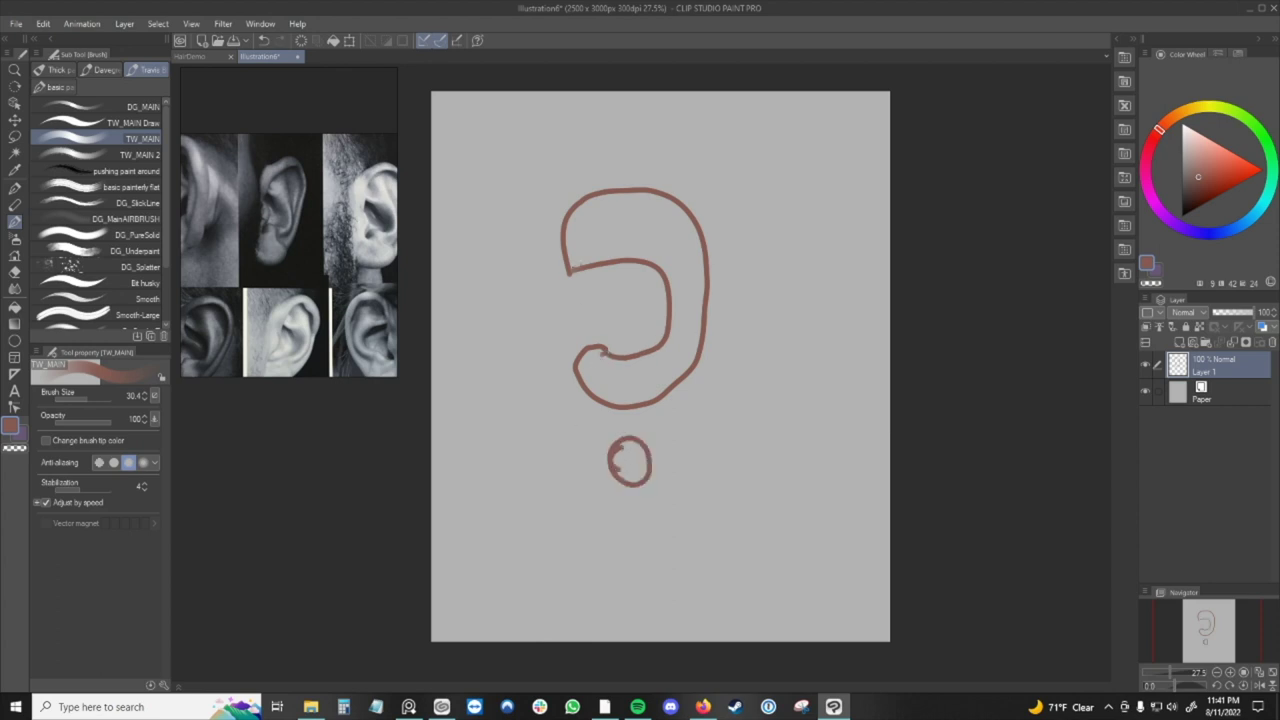
pyautogui.moveTo(569, 270)
pyautogui.mouseDown()
pyautogui.moveTo(616, 299)
pyautogui.moveTo(604, 293)
pyautogui.mouseUp()
pyautogui.moveTo(613, 298)
pyautogui.mouseDown()
pyautogui.moveTo(610, 310)
pyautogui.moveTo(628, 300)
pyautogui.moveTo(620, 318)
pyautogui.moveTo(618, 300)
pyautogui.mouseUp()
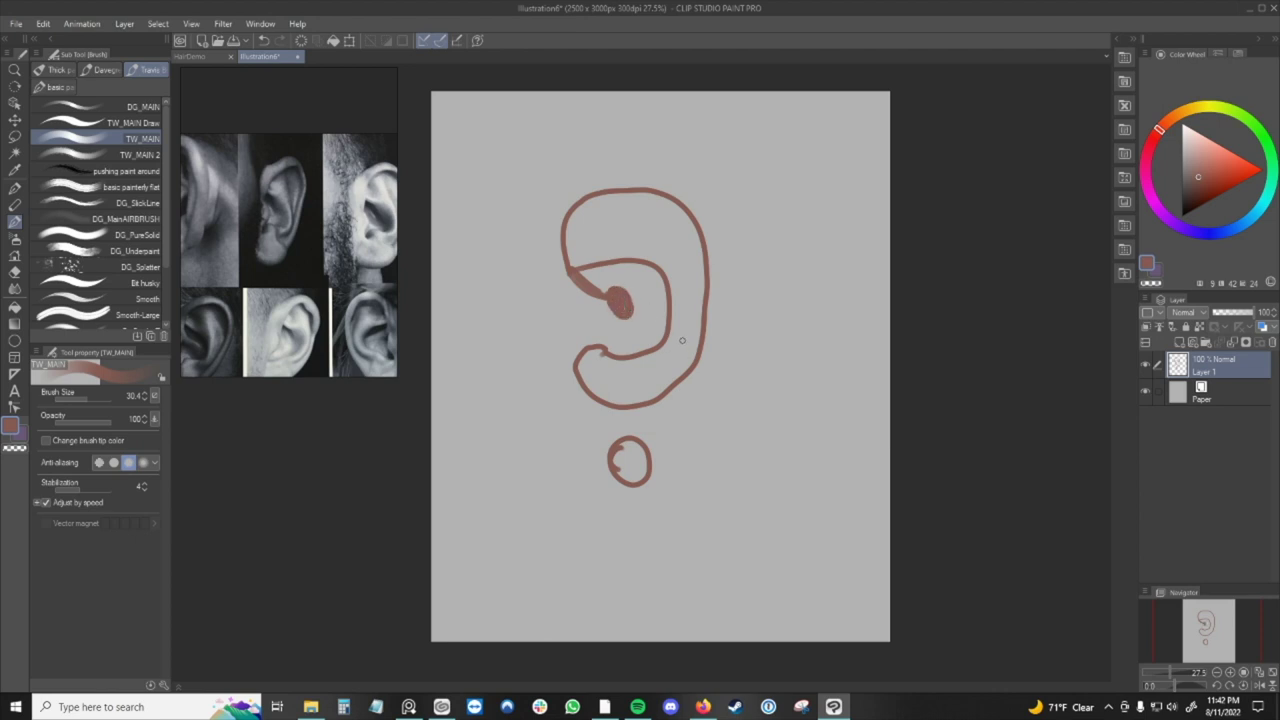
# Undo all strokes of the question-mark-shaped ear to clear the canvas.
pyautogui.hotkey('ctrl', 'z')
pyautogui.hotkey('ctrl', 'z')
pyautogui.hotkey('ctrl', 'z')
pyautogui.hotkey('ctrl', 'z')
pyautogui.hotkey('ctrl', 'z')
pyautogui.hotkey('ctrl', 'z')
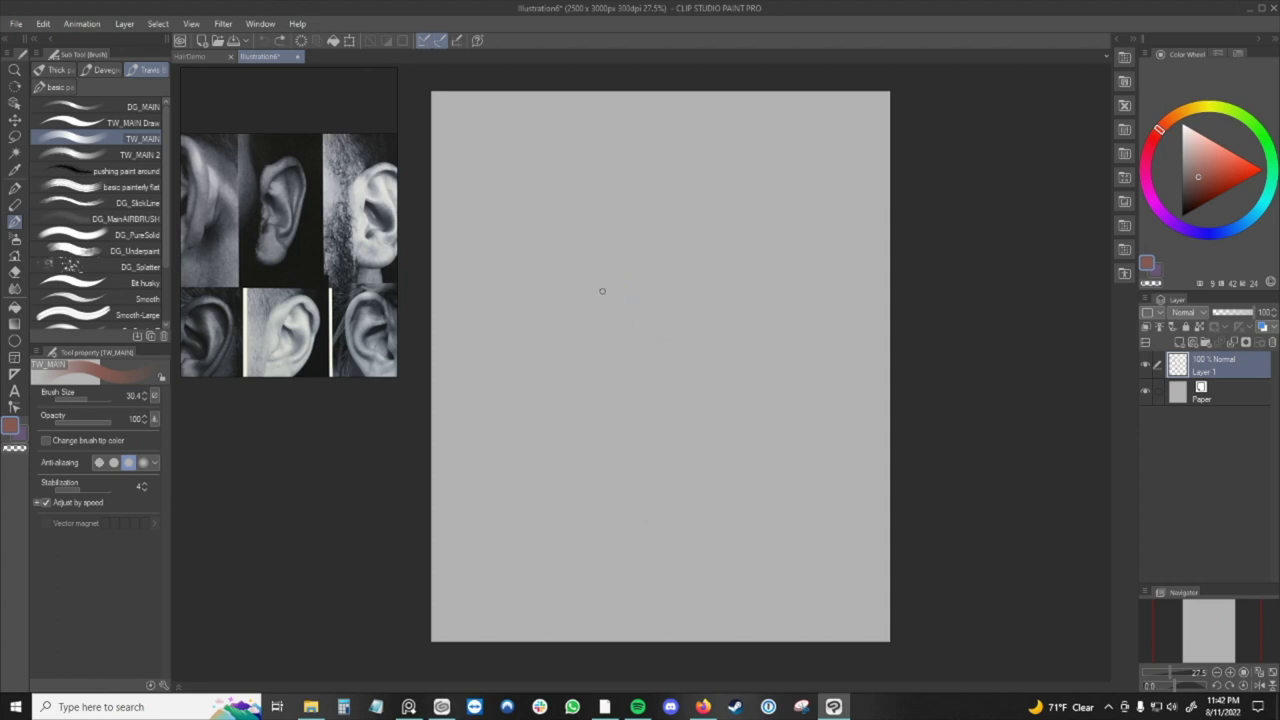
# Hand-letter the slanted title "EARS" with a large E across the upper half of the canvas.
pyautogui.moveTo(538, 228); pyautogui.dragTo(548, 394)
pyautogui.moveTo(502, 318); pyautogui.dragTo(643, 148)
pyautogui.moveTo(538, 336); pyautogui.dragTo(610, 242)
pyautogui.moveTo(533, 393)
pyautogui.mouseDown()
pyautogui.moveTo(616, 305)
pyautogui.moveTo(621, 255)
pyautogui.moveTo(636, 296)
pyautogui.mouseUp()
pyautogui.moveTo(603, 297)
pyautogui.mouseDown()
pyautogui.moveTo(640, 256)
pyautogui.moveTo(648, 296)
pyautogui.mouseUp()
pyautogui.moveTo(617, 244)
pyautogui.mouseDown()
pyautogui.moveTo(641, 287)
pyautogui.moveTo(718, 273)
pyautogui.mouseUp()
pyautogui.moveTo(724, 228)
pyautogui.mouseDown()
pyautogui.moveTo(693, 251)
pyautogui.moveTo(726, 272)
pyautogui.mouseUp()
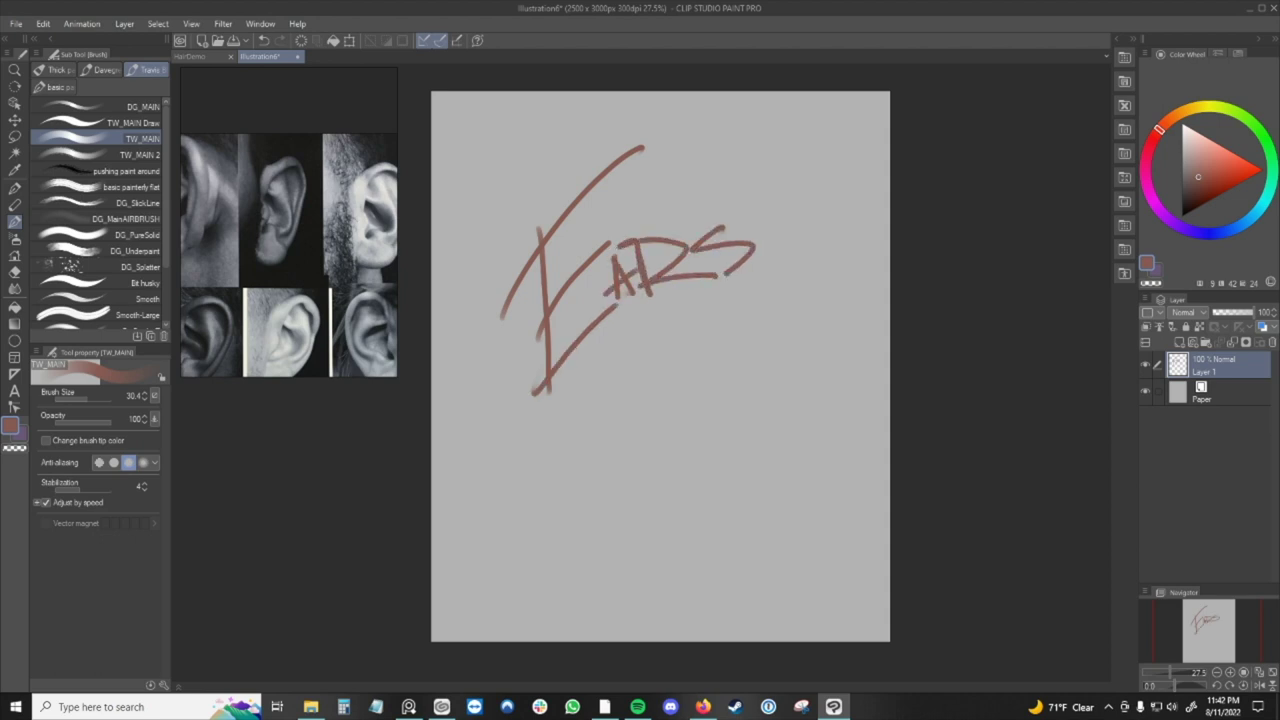
# Add a sweeping underline beneath the EARS lettering and an outlined question mark with a dot at its end.
pyautogui.moveTo(567, 457); pyautogui.dragTo(764, 270)
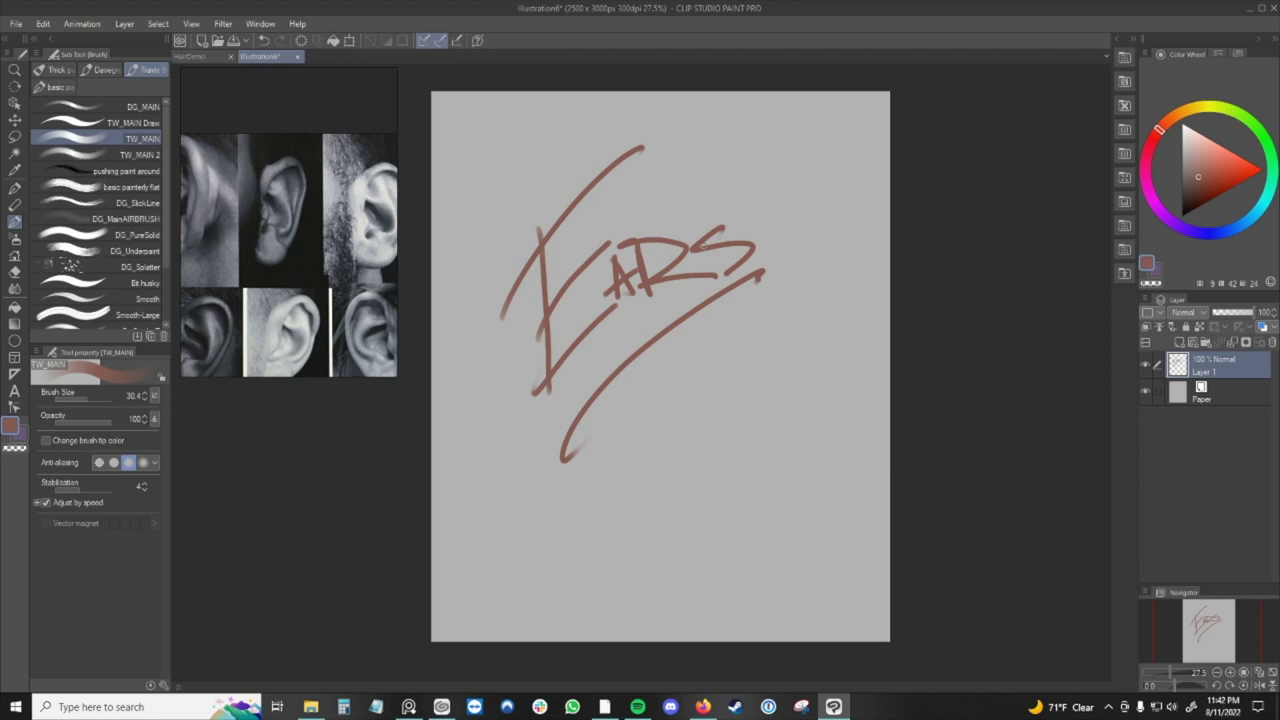
pyautogui.click(766, 242)
pyautogui.moveTo(758, 205)
pyautogui.mouseDown()
pyautogui.moveTo(768, 174)
pyautogui.moveTo(741, 133)
pyautogui.moveTo(708, 172)
pyautogui.moveTo(739, 160)
pyautogui.moveTo(755, 208)
pyautogui.mouseUp()
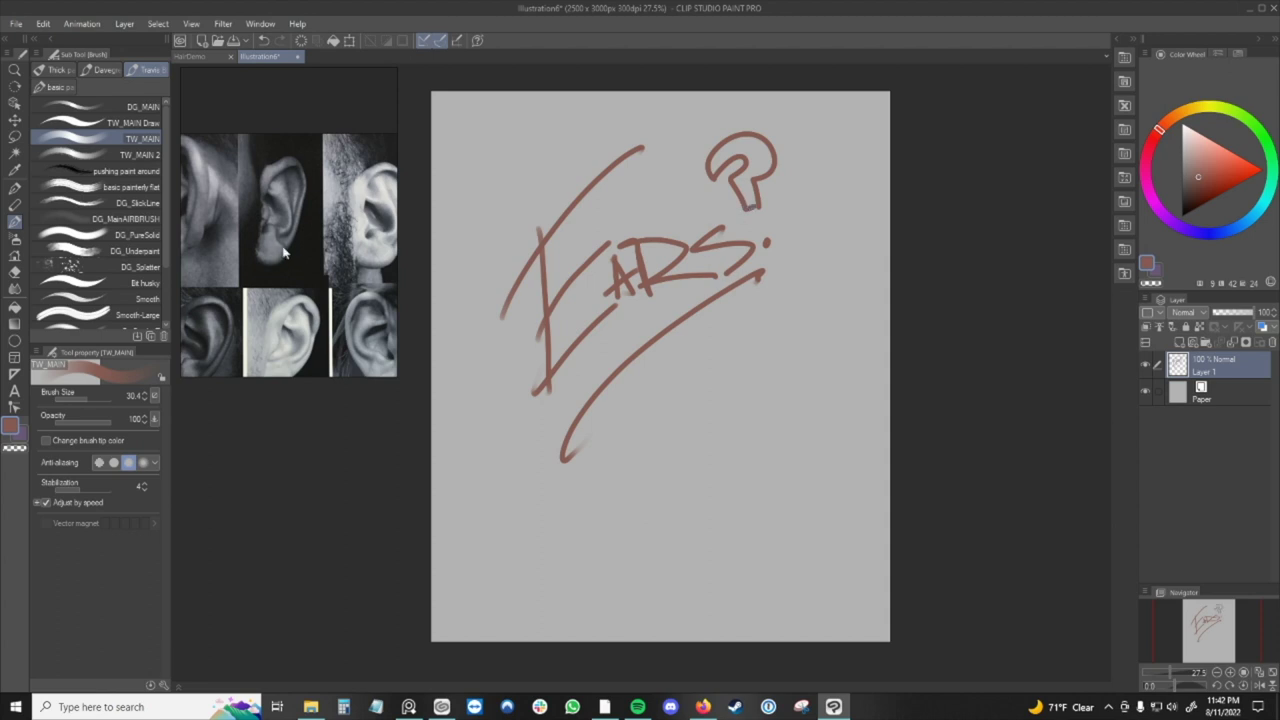
# Undo the entire EARS lettering, underline and question mark so the canvas is blank.
pyautogui.hotkey('ctrl', 'z')
pyautogui.hotkey('ctrl', 'z')
pyautogui.hotkey('ctrl', 'z')
pyautogui.hotkey('ctrl', 'z')
pyautogui.hotkey('ctrl', 'z')
pyautogui.hotkey('ctrl', 'z')
pyautogui.hotkey('ctrl', 'z')
pyautogui.hotkey('ctrl', 'z')
pyautogui.hotkey('ctrl', 'z')
pyautogui.hotkey('ctrl', 'z')
pyautogui.hotkey('ctrl', 'z')
pyautogui.hotkey('ctrl', 'z')
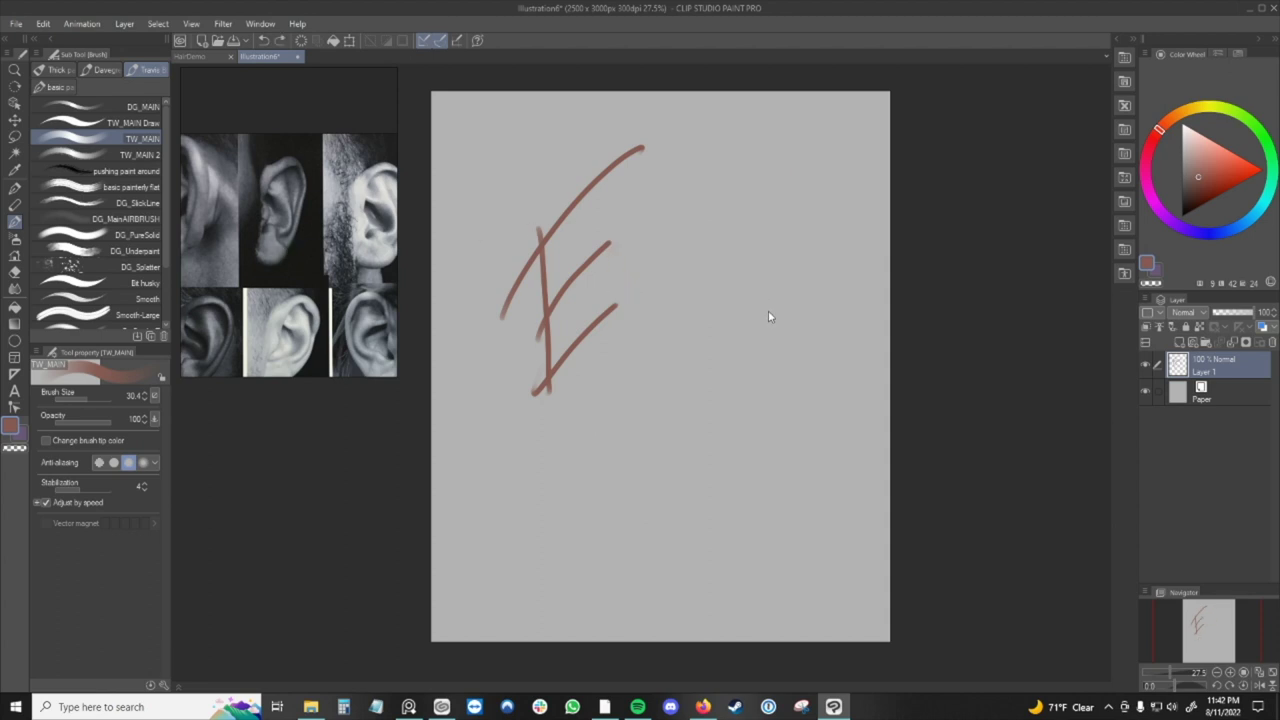
pyautogui.hotkey('ctrl', 'z')
pyautogui.hotkey('ctrl', 'z')
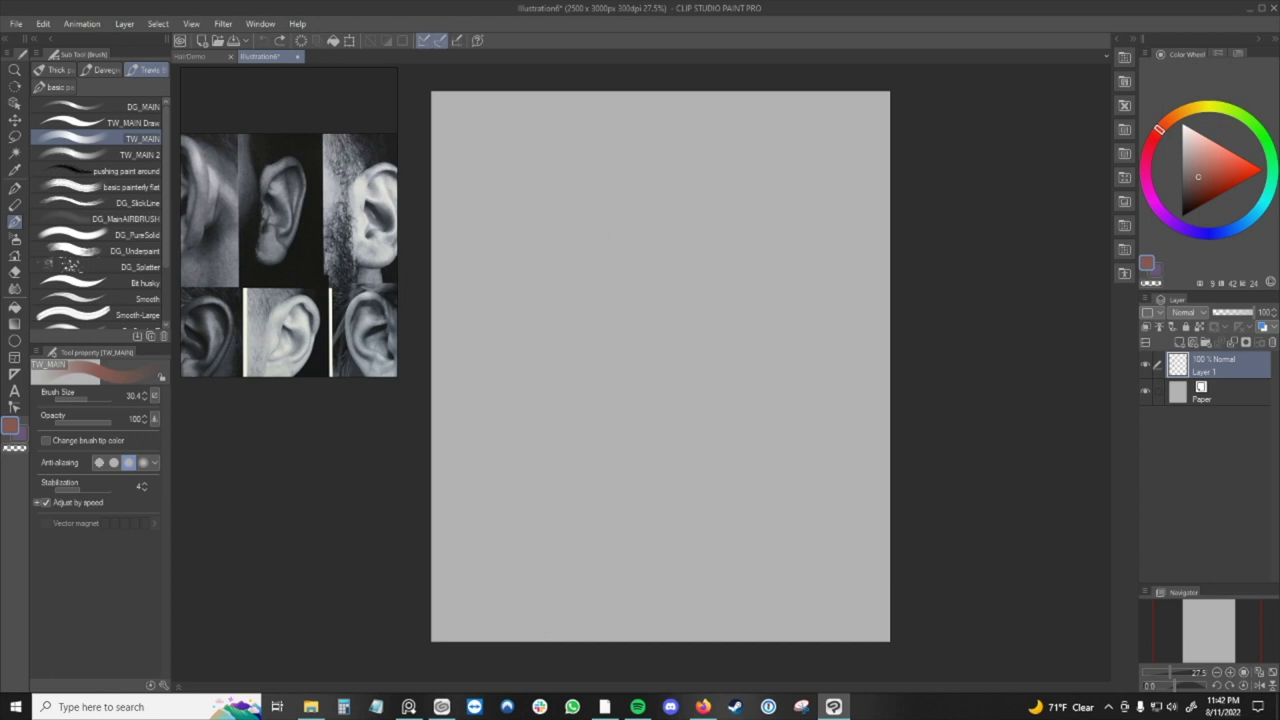
# Change the brush colour to dark blue, reduce the brush size to 14.1, and try a test stroke before undoing it.
pyautogui.click(1213, 231)
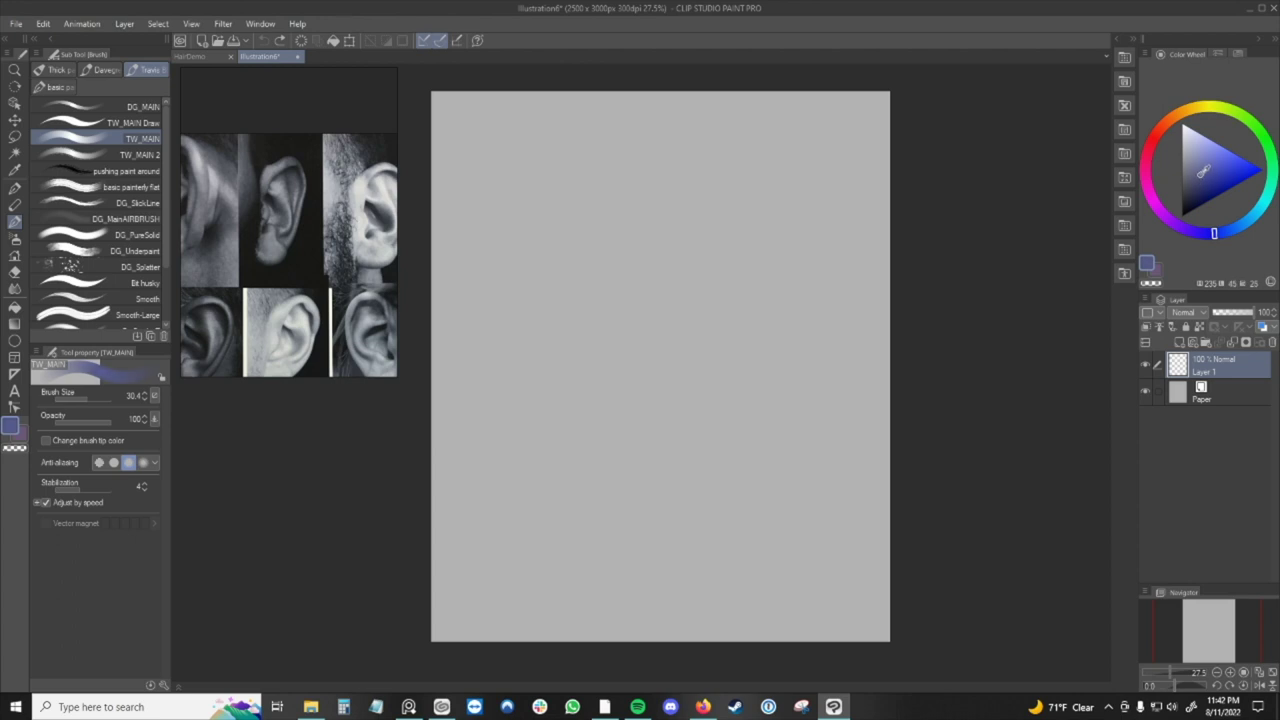
pyautogui.click(1203, 183)
pyautogui.click(1203, 186)
pyautogui.press('[')
pyautogui.press('[')
pyautogui.press('[')
pyautogui.moveTo(600, 217)
pyautogui.mouseDown()
pyautogui.moveTo(596, 207)
pyautogui.moveTo(616, 252)
pyautogui.mouseUp()
pyautogui.hotkey('ctrl', 'z')
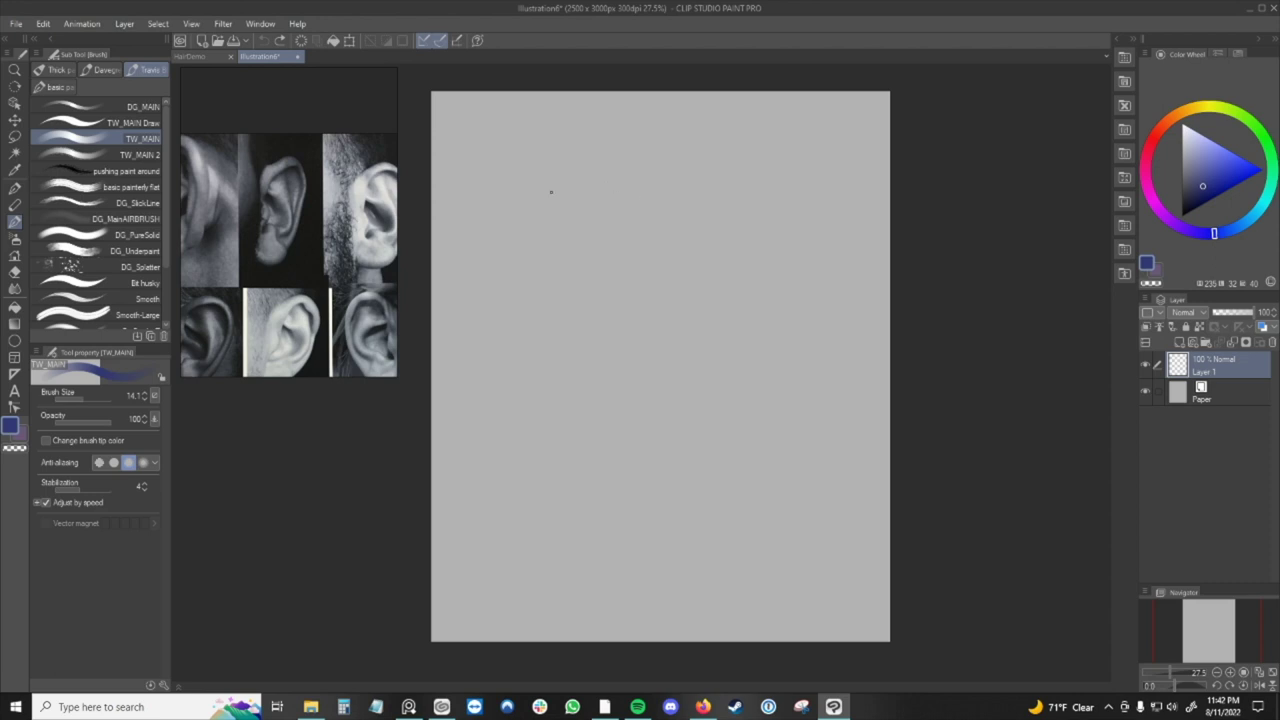
# Sketch a light angular ear outline in the canvas's upper-left area, with the curved helix rim and the inner folds.
pyautogui.moveTo(502, 181); pyautogui.dragTo(542, 152)
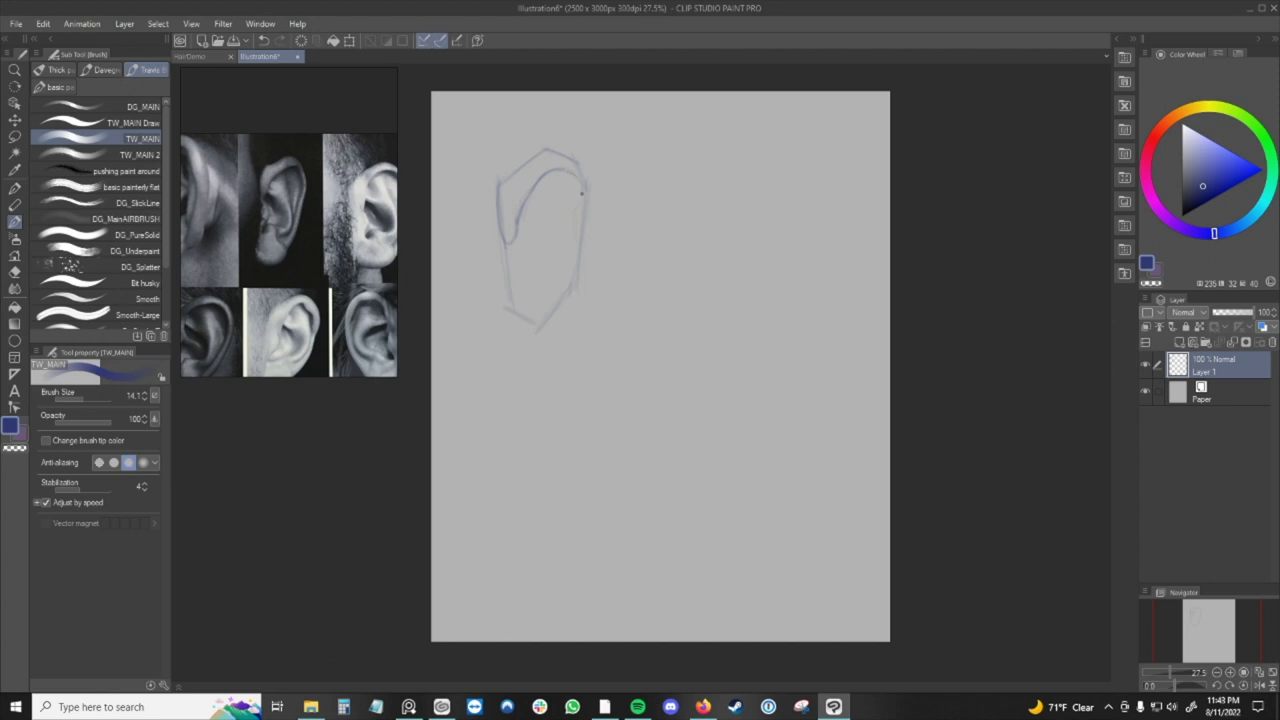
pyautogui.moveTo(582, 170)
pyautogui.mouseDown()
pyautogui.moveTo(585, 187)
pyautogui.moveTo(533, 187)
pyautogui.moveTo(537, 153)
pyautogui.mouseUp()
pyautogui.moveTo(549, 265)
pyautogui.mouseDown()
pyautogui.moveTo(543, 290)
pyautogui.moveTo(558, 293)
pyautogui.moveTo(571, 257)
pyautogui.mouseUp()
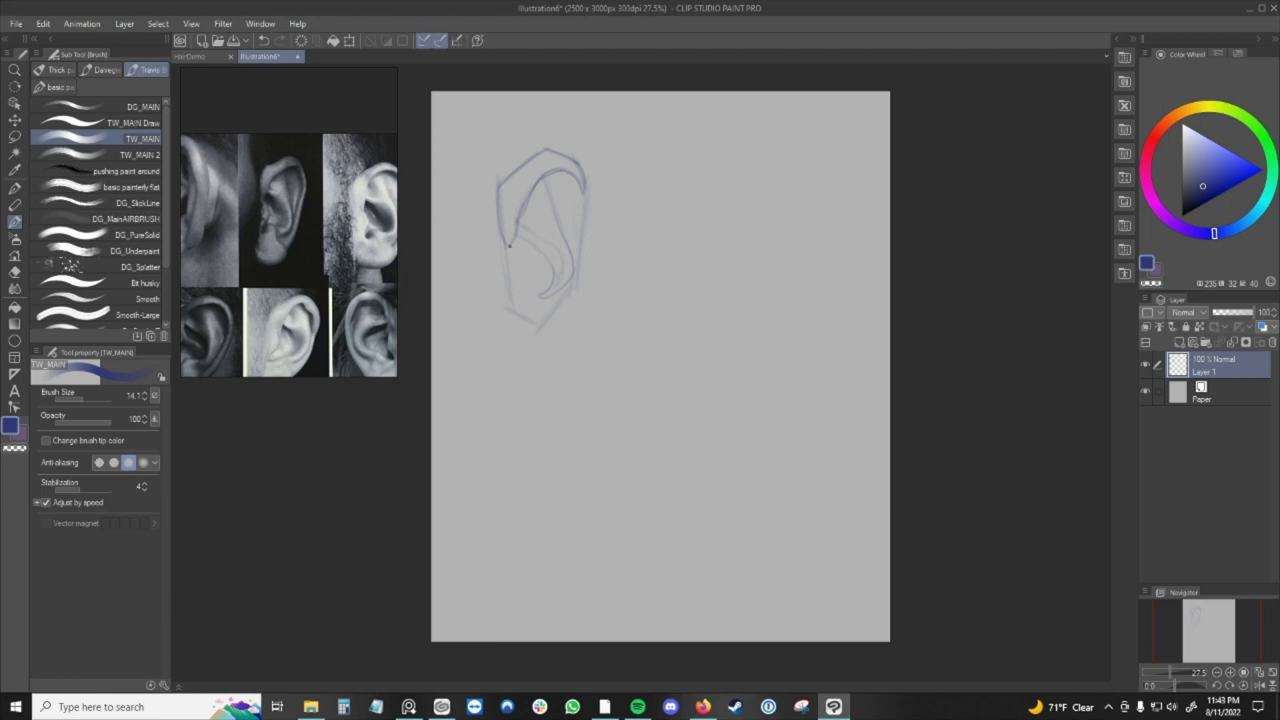
# Redraw the first ear's helix rim with darker lines along its outer and inner edges, checking the reference photos.
pyautogui.moveTo(494, 192)
pyautogui.mouseDown()
pyautogui.moveTo(512, 242)
pyautogui.moveTo(530, 187)
pyautogui.moveTo(577, 172)
pyautogui.mouseUp()
pyautogui.moveTo(496, 194)
pyautogui.mouseDown()
pyautogui.moveTo(524, 162)
pyautogui.moveTo(558, 151)
pyautogui.mouseUp()
pyautogui.hotkey('ctrl', 'z')
pyautogui.moveTo(498, 190)
pyautogui.mouseDown()
pyautogui.moveTo(535, 153)
pyautogui.moveTo(563, 147)
pyautogui.moveTo(586, 171)
pyautogui.moveTo(582, 195)
pyautogui.mouseUp()
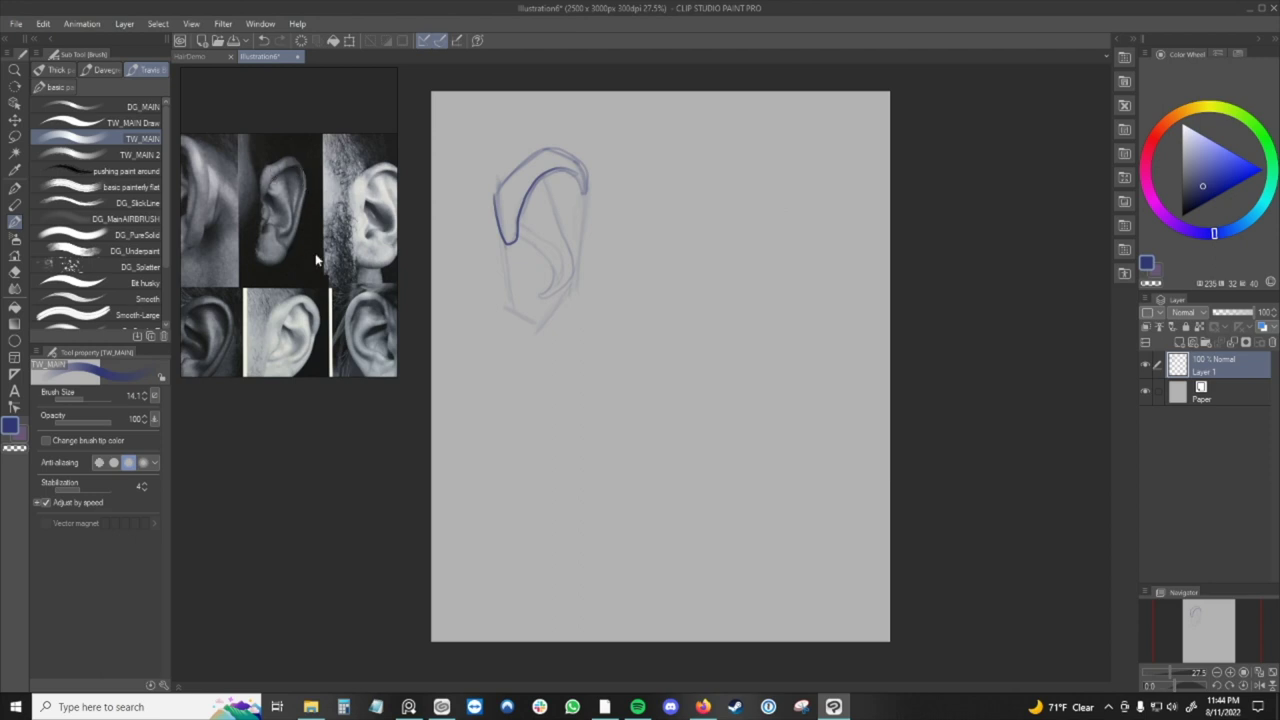
pyautogui.moveTo(326, 280); pyautogui.dragTo(330, 219)
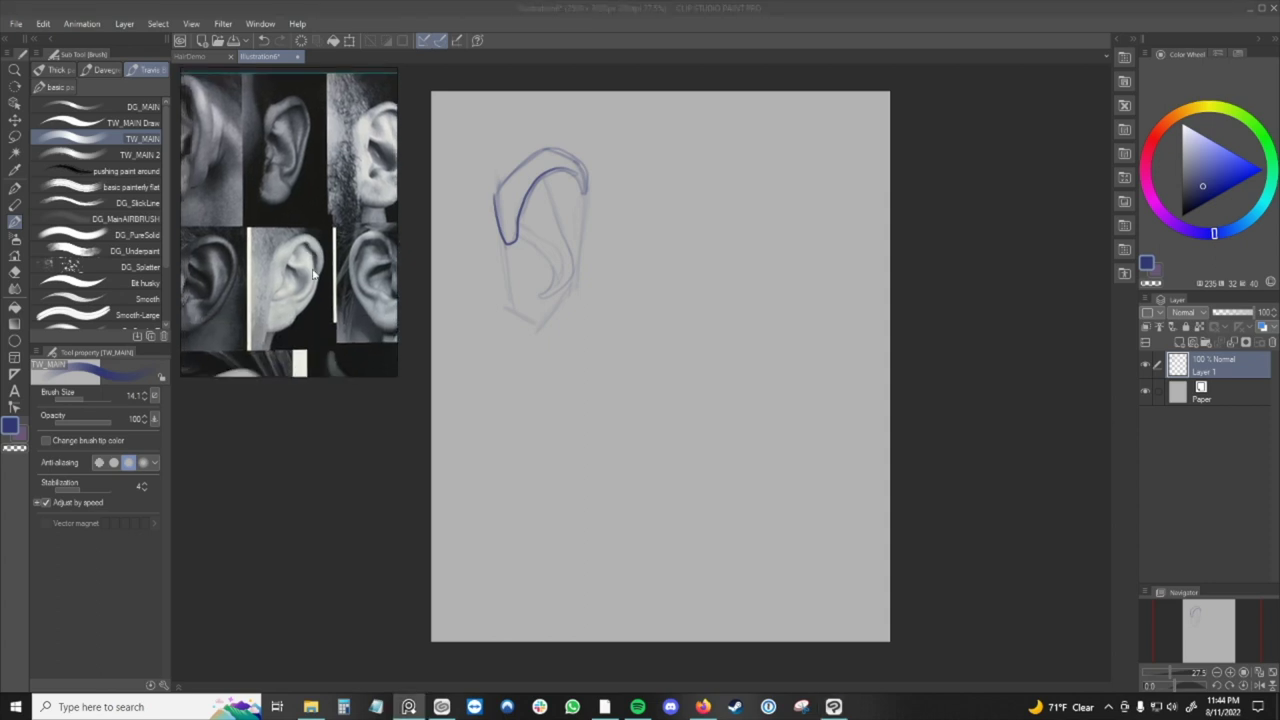
pyautogui.click(570, 209)
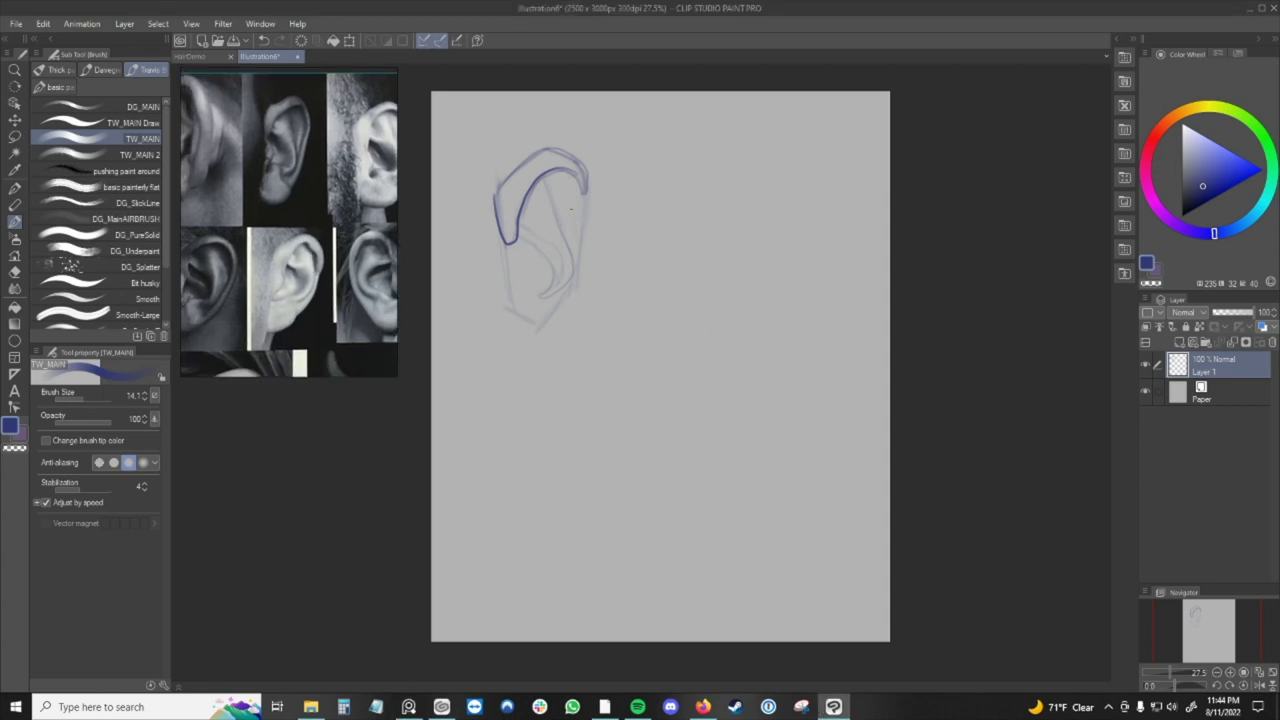
pyautogui.moveTo(575, 177)
pyautogui.mouseDown()
pyautogui.moveTo(582, 199)
pyautogui.moveTo(586, 186)
pyautogui.mouseUp()
# Letter "TRAGUS" beside the ear sketch and mark the tragus at the ear's front edge.
pyautogui.click(373, 300)
pyautogui.scroll(-4, 373, 300)
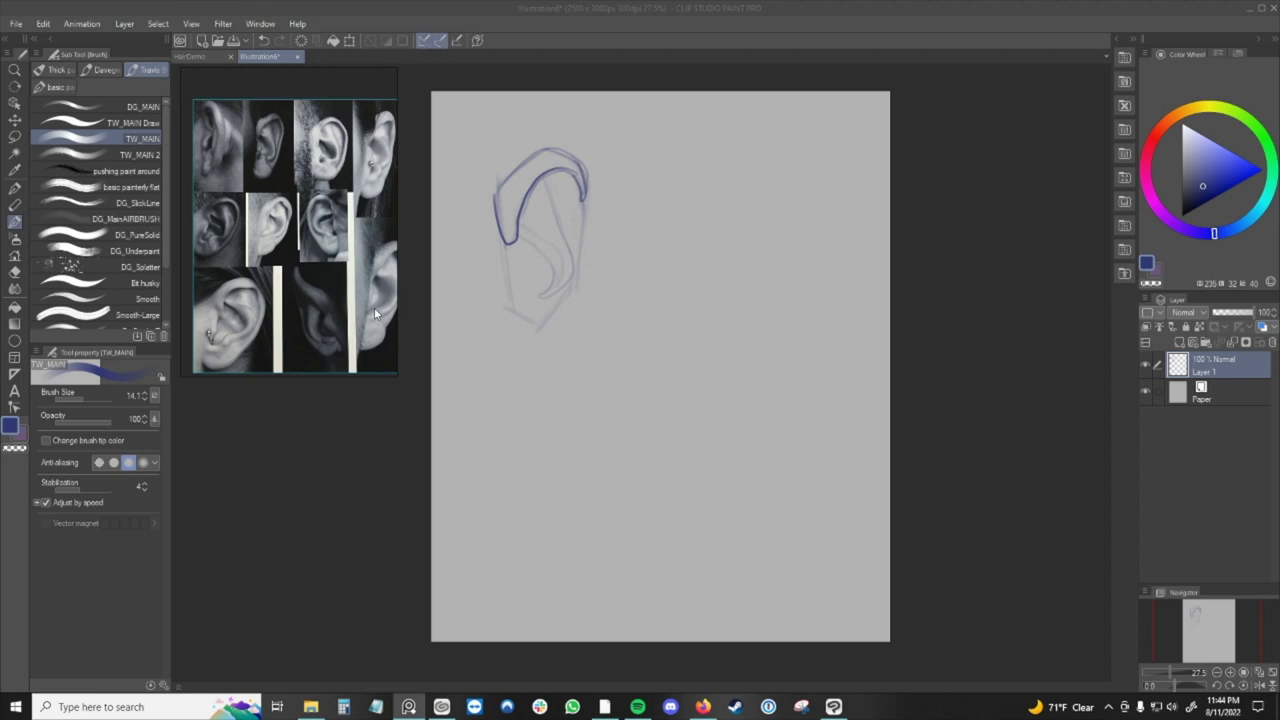
pyautogui.click(479, 295)
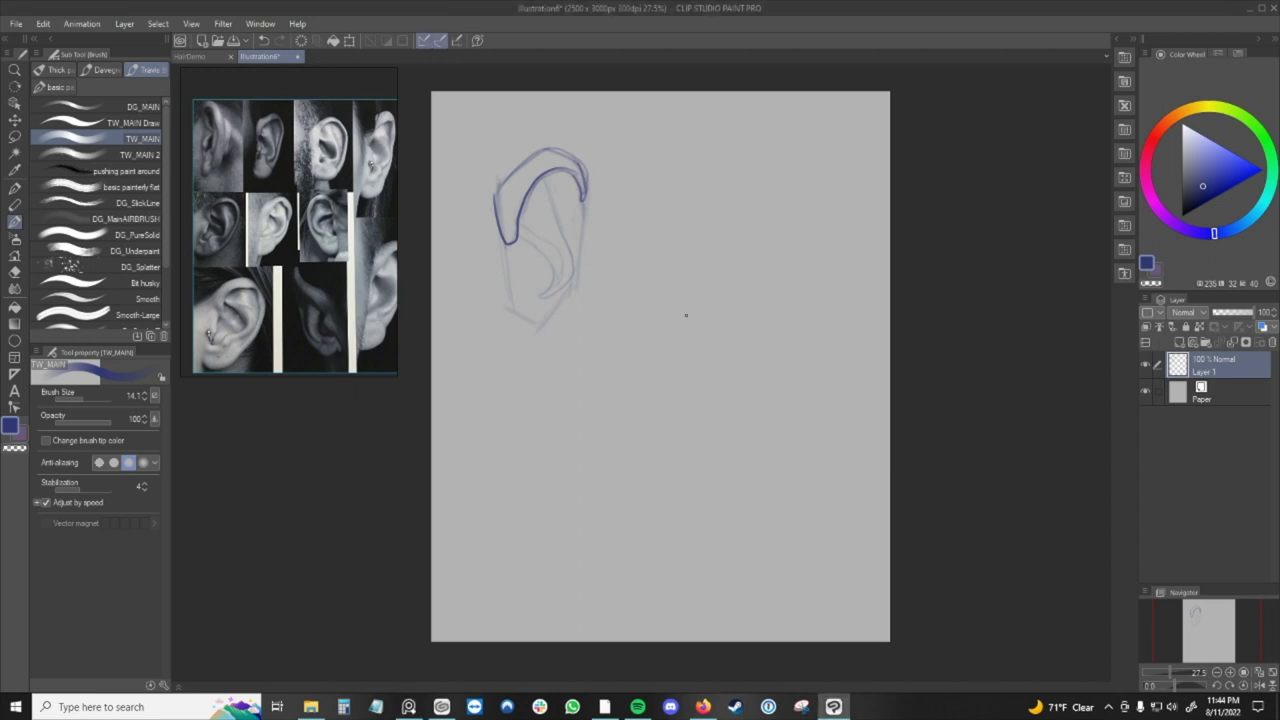
pyautogui.moveTo(614, 238)
pyautogui.mouseDown()
pyautogui.moveTo(618, 257)
pyautogui.moveTo(626, 230)
pyautogui.mouseUp()
pyautogui.moveTo(628, 240)
pyautogui.mouseDown()
pyautogui.moveTo(631, 257)
pyautogui.moveTo(679, 210)
pyautogui.moveTo(684, 225)
pyautogui.mouseUp()
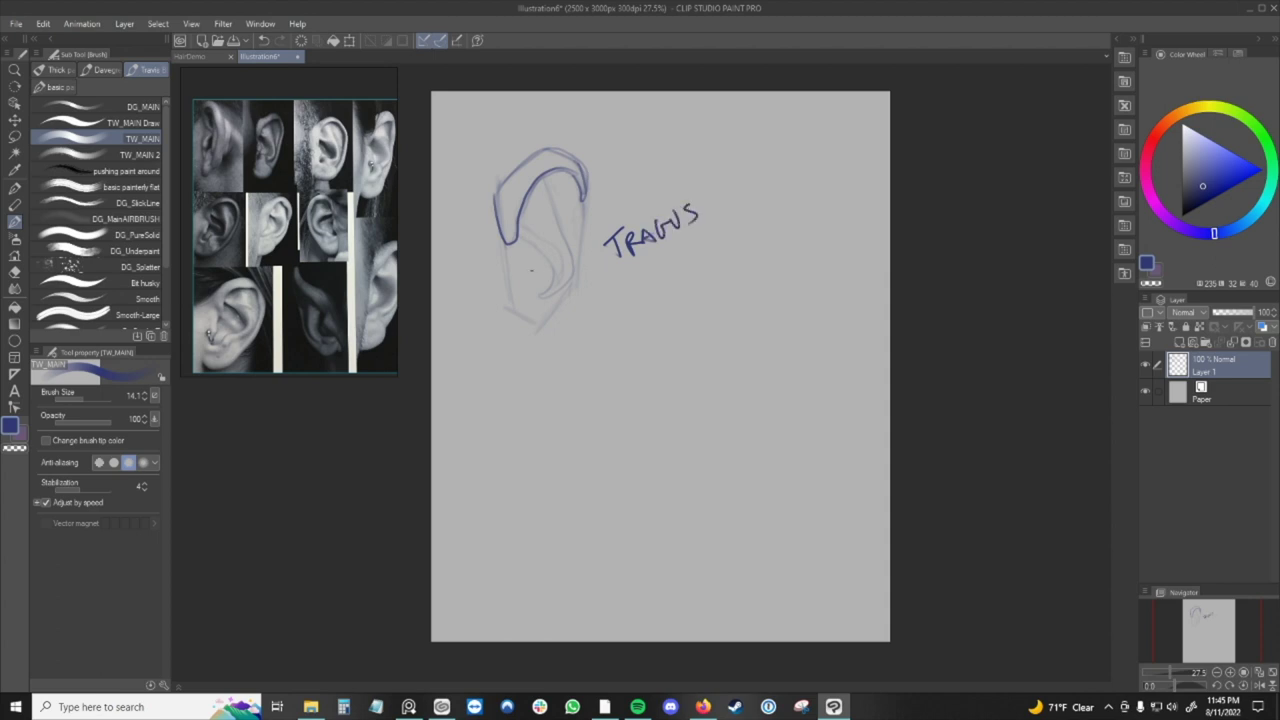
pyautogui.moveTo(502, 266); pyautogui.dragTo(518, 290)
# Undo the tragus mark and the TRAGUS label, and enlarge the ear reference photos.
pyautogui.hotkey('ctrl', 'z')
pyautogui.hotkey('ctrl', 'z')
pyautogui.hotkey('ctrl', 'z')
pyautogui.hotkey('ctrl', 'z')
pyautogui.hotkey('ctrl', 'z')
pyautogui.hotkey('ctrl', 'z')
pyautogui.hotkey('ctrl', 'z')
pyautogui.scroll(2, 229, 145)
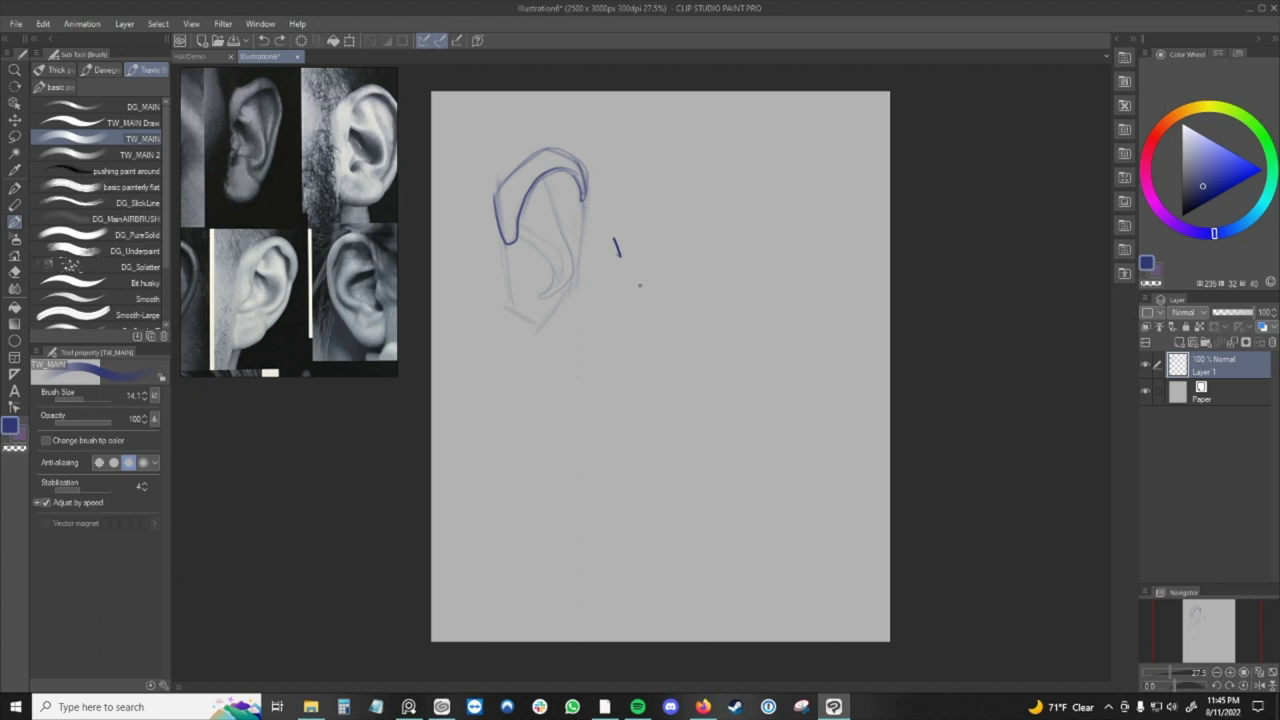
pyautogui.hotkey('ctrl', 'z')
# Draw an arrow pointing away from the first ear and outline a second, narrower ear view beyond it.
pyautogui.click(647, 217)
pyautogui.moveTo(604, 226); pyautogui.dragTo(640, 230)
pyautogui.moveTo(697, 292); pyautogui.dragTo(696, 183)
pyautogui.moveTo(729, 256); pyautogui.dragTo(731, 210)
pyautogui.moveTo(654, 268)
pyautogui.mouseDown()
pyautogui.moveTo(658, 298)
pyautogui.moveTo(692, 310)
pyautogui.moveTo(711, 284)
pyautogui.moveTo(695, 284)
pyautogui.moveTo(692, 260)
pyautogui.moveTo(703, 193)
pyautogui.mouseUp()
pyautogui.hotkey('ctrl', 'z')
pyautogui.moveTo(656, 274); pyautogui.dragTo(680, 185)
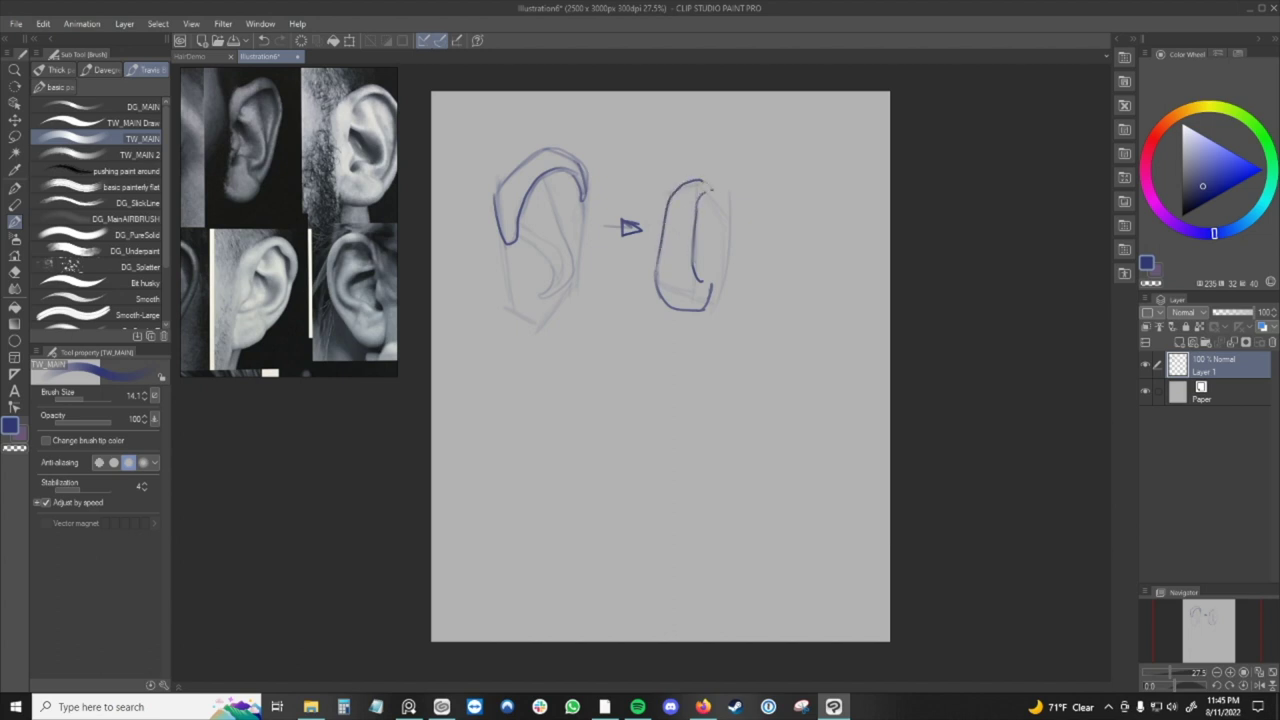
# Add the far rim edge, inner hook and bulging back curve to the second ear.
pyautogui.moveTo(715, 193); pyautogui.dragTo(727, 225)
pyautogui.moveTo(710, 279); pyautogui.dragTo(697, 264)
pyautogui.moveTo(726, 232); pyautogui.dragTo(731, 287)
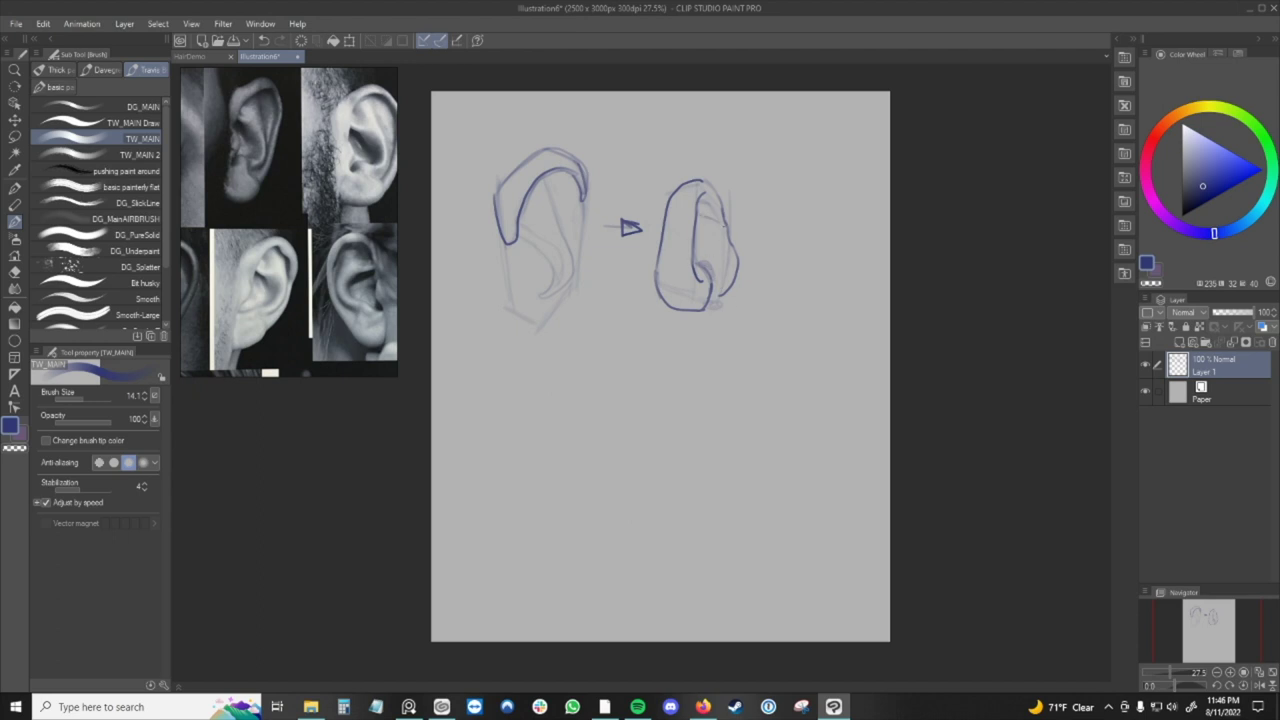
pyautogui.moveTo(709, 226); pyautogui.dragTo(721, 217)
# Refine the second ear's inner section by adding its lower cross line and darkening its vertical edge, using transparent colour for corrections.
pyautogui.press('c')
pyautogui.press('c')
pyautogui.press('c')
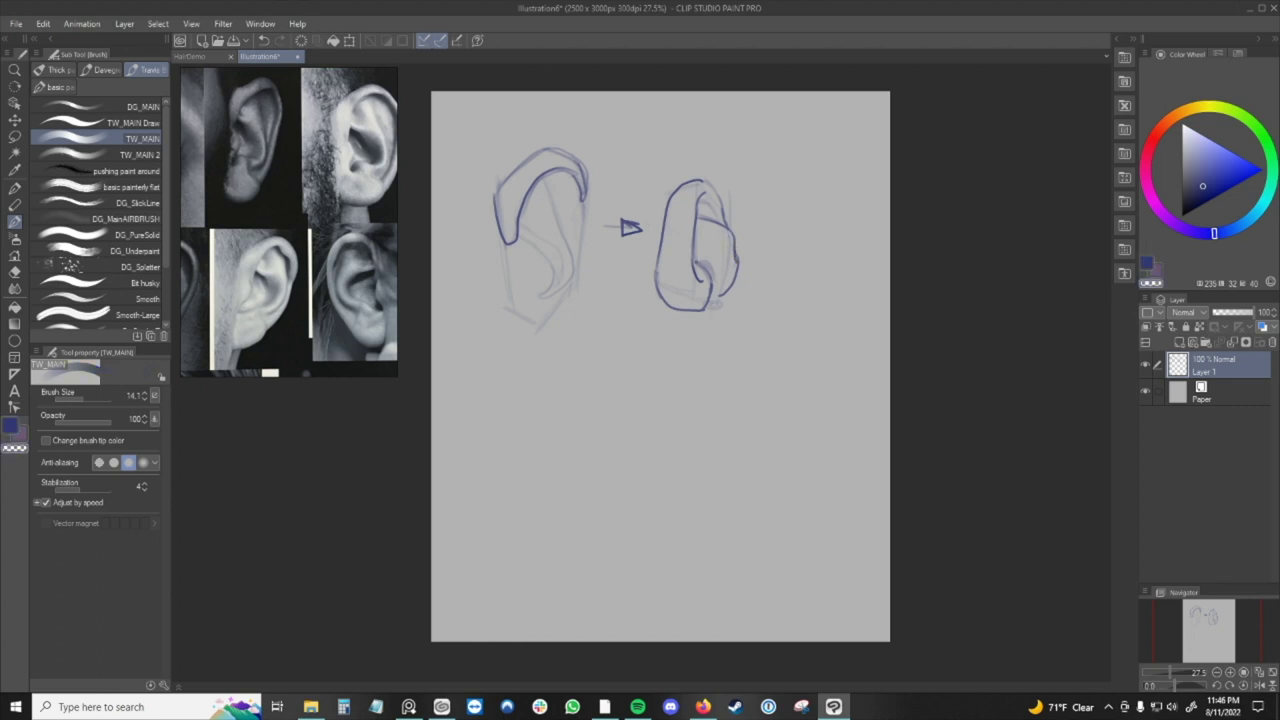
pyautogui.press('c')
pyautogui.moveTo(710, 258)
pyautogui.mouseDown()
pyautogui.moveTo(694, 262)
pyautogui.moveTo(714, 264)
pyautogui.mouseUp()
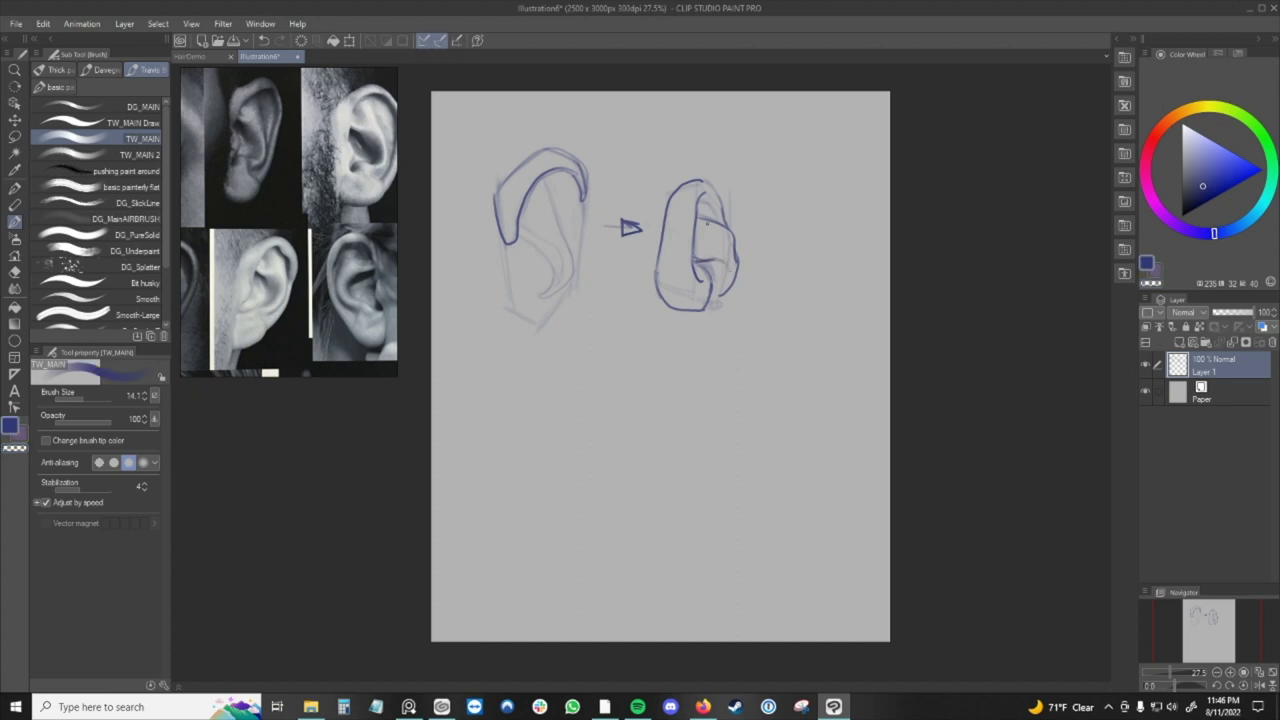
pyautogui.moveTo(694, 217); pyautogui.dragTo(697, 281)
pyautogui.moveTo(726, 228); pyautogui.dragTo(735, 259)
pyautogui.hotkey('ctrl', 'z')
# Examine the ear reference photos at different magnifications to compare their shapes and angles.
pyautogui.scroll(-3, 343, 300)
pyautogui.moveTo(258, 288); pyautogui.dragTo(337, 235)
pyautogui.scroll(2, 278, 182)
pyautogui.scroll(-2, 331, 320)
pyautogui.moveTo(236, 314); pyautogui.dragTo(307, 271)
pyautogui.moveTo(352, 325); pyautogui.dragTo(217, 296)
pyautogui.moveTo(340, 230); pyautogui.dragTo(330, 280)
pyautogui.scroll(-1, 243, 172)
pyautogui.scroll(1, 243, 176)
pyautogui.moveTo(306, 212); pyautogui.dragTo(334, 222)
pyautogui.click(674, 232)
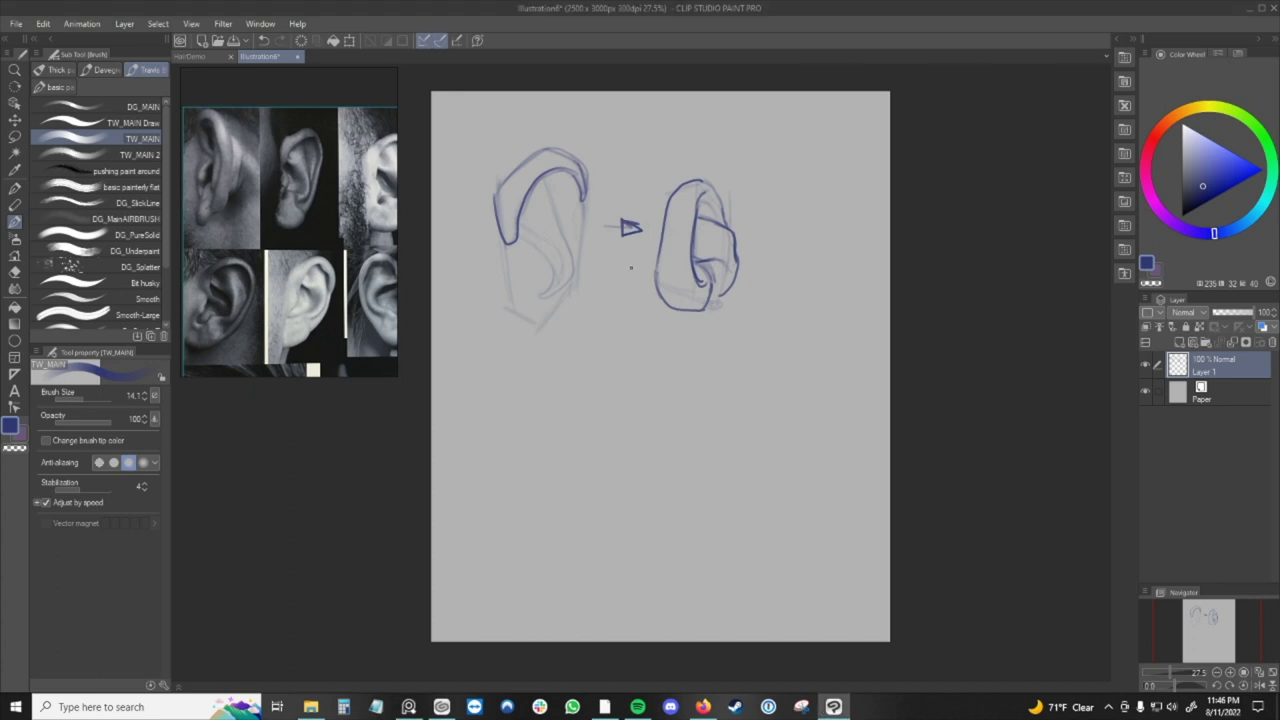
# Erase the first ear's inner fold lines and lighten its helix with the Hard eraser, returning to the brush.
pyautogui.press('e')
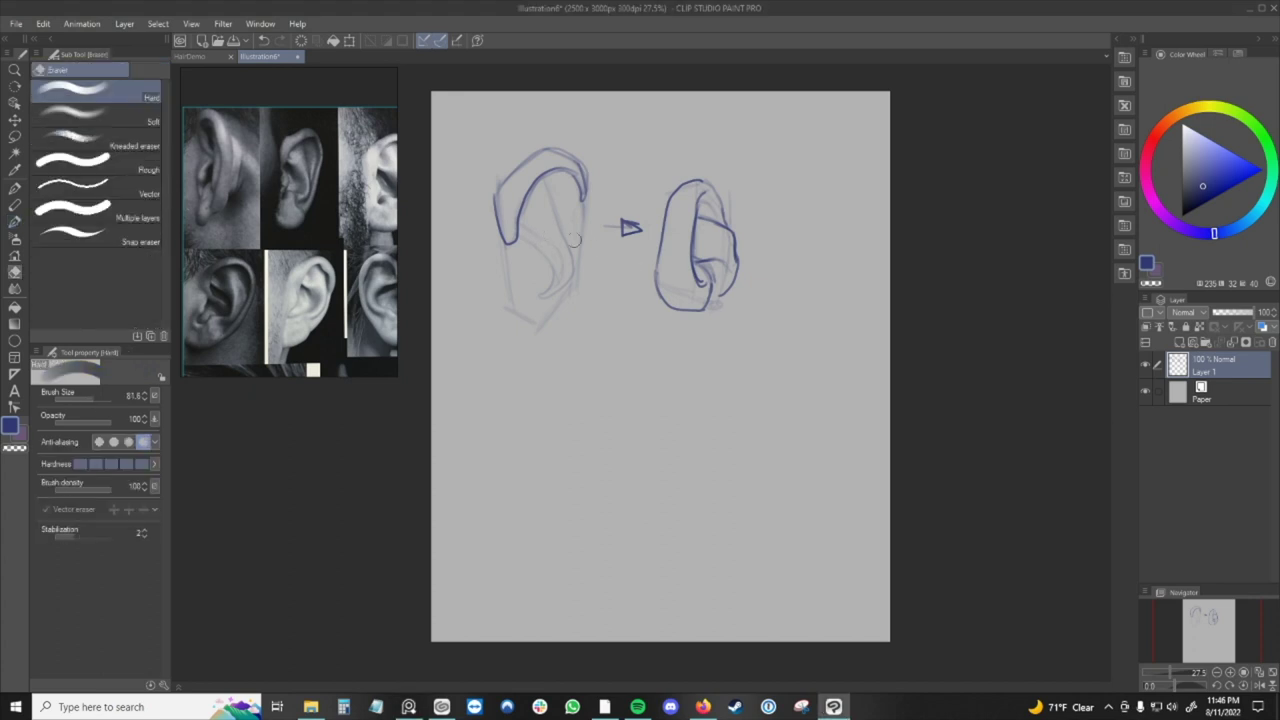
pyautogui.moveTo(529, 257)
pyautogui.mouseDown()
pyautogui.moveTo(560, 256)
pyautogui.moveTo(555, 289)
pyautogui.moveTo(506, 205)
pyautogui.moveTo(522, 182)
pyautogui.moveTo(570, 170)
pyautogui.moveTo(590, 203)
pyautogui.mouseUp()
pyautogui.press('b')
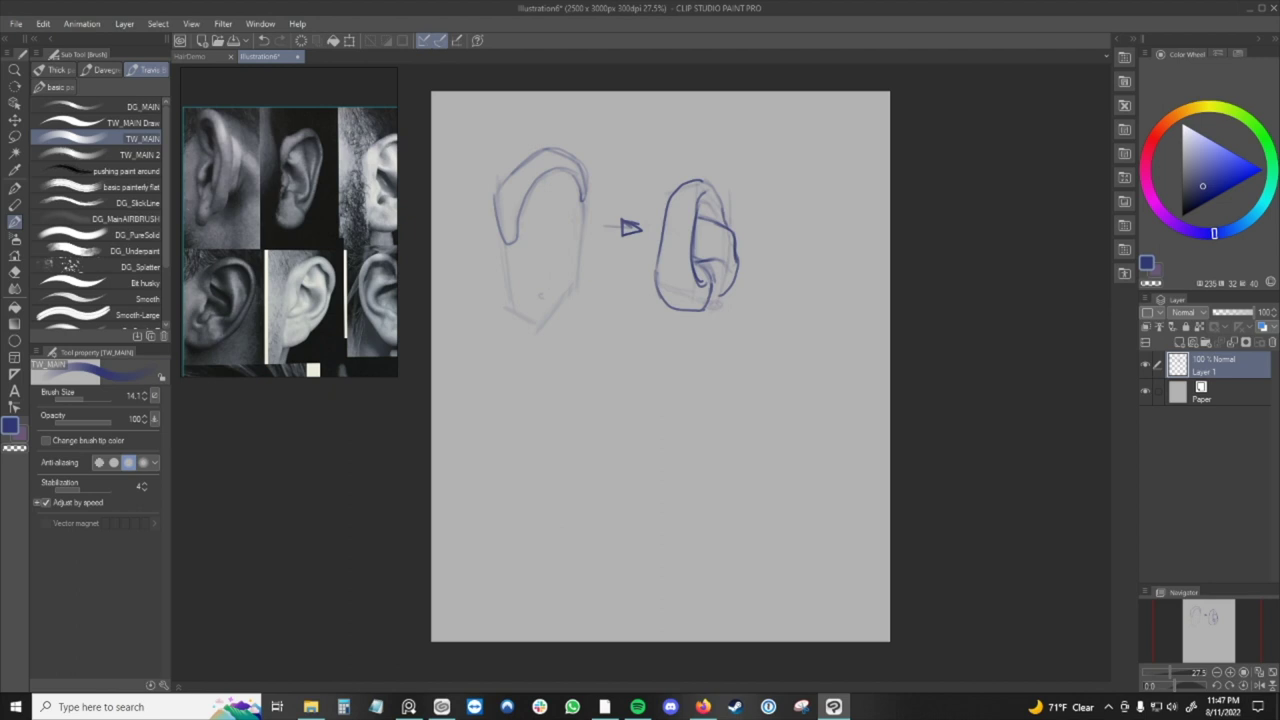
# Redraw the first ear's inner folds, concha and tragus, and restate the helix's front edge.
pyautogui.moveTo(521, 205); pyautogui.dragTo(516, 249)
pyautogui.moveTo(496, 193); pyautogui.dragTo(494, 212)
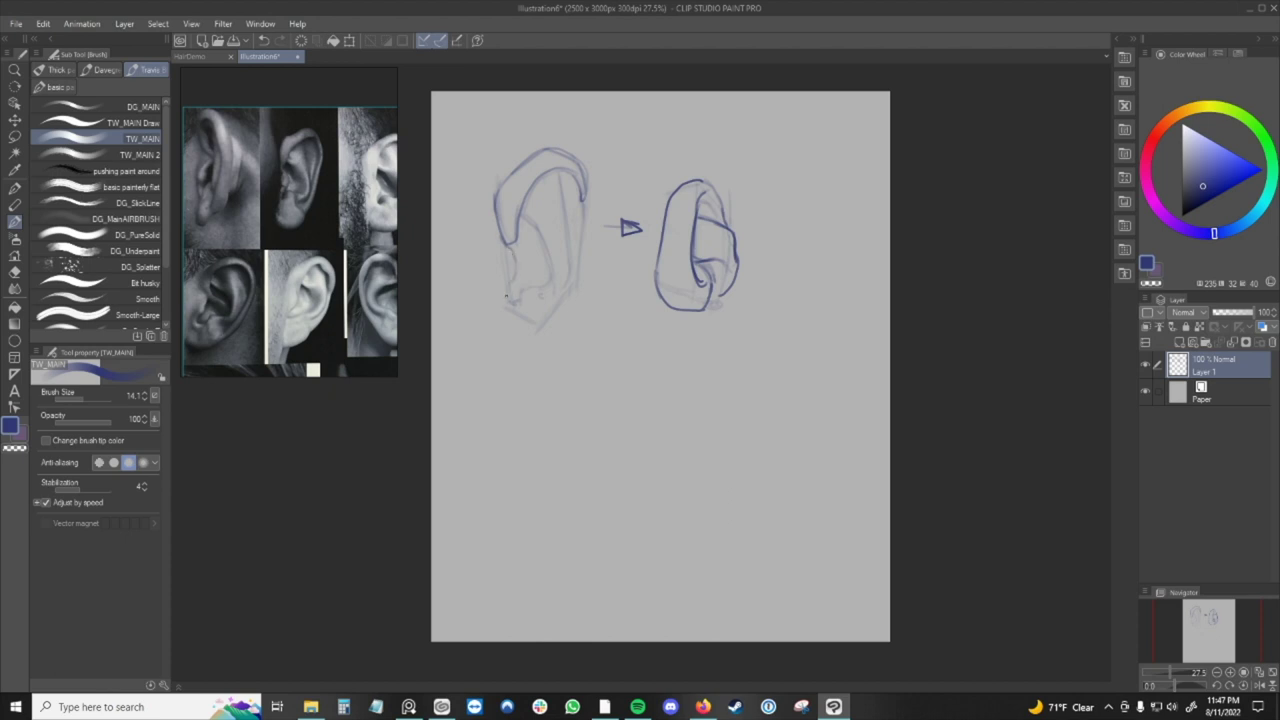
pyautogui.moveTo(513, 269); pyautogui.dragTo(515, 252)
# Rework the lower front end of the first ear's helix by alternating transparent-colour erasing and dark blue strokes.
pyautogui.press('c')
pyautogui.moveTo(501, 229); pyautogui.dragTo(508, 247)
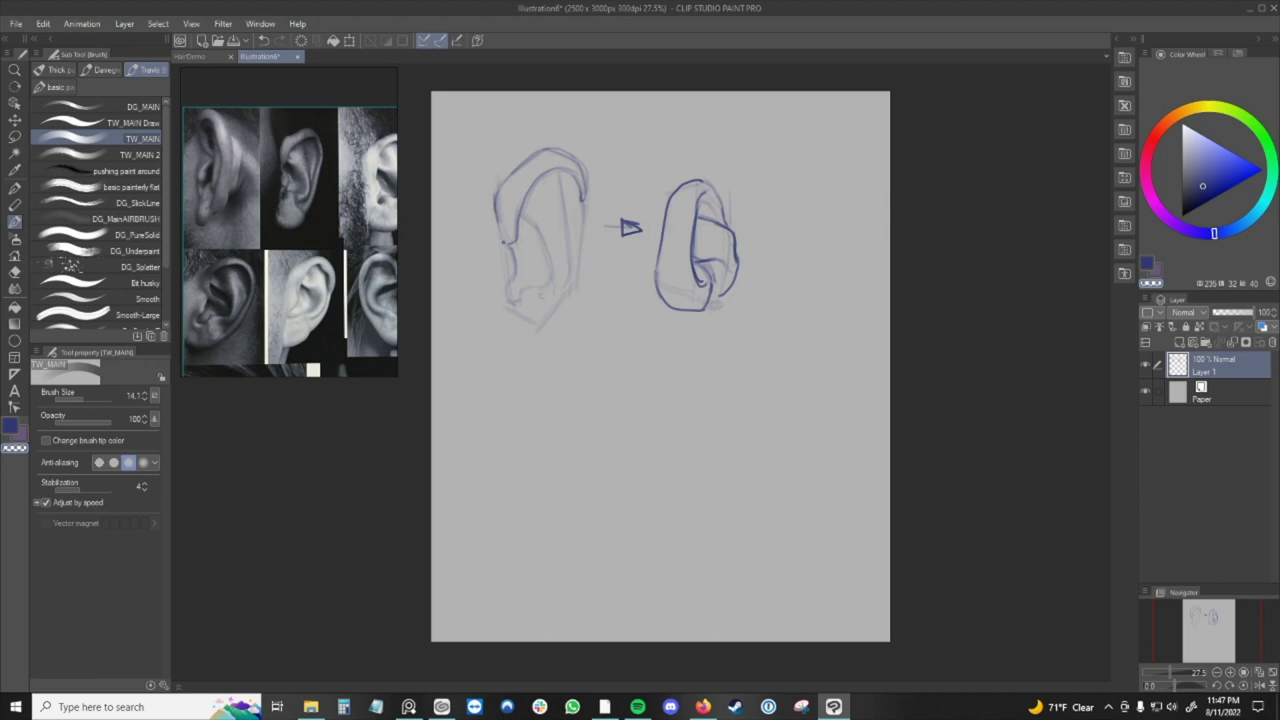
pyautogui.press('c')
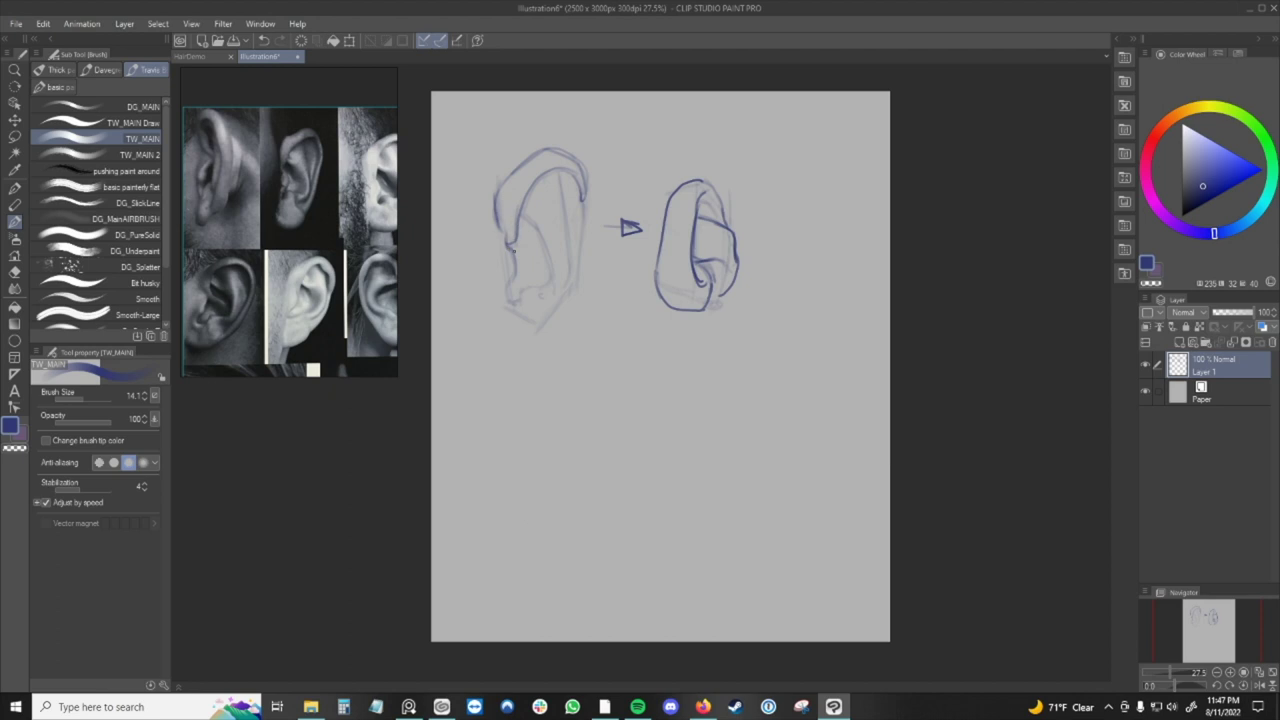
pyautogui.press('c')
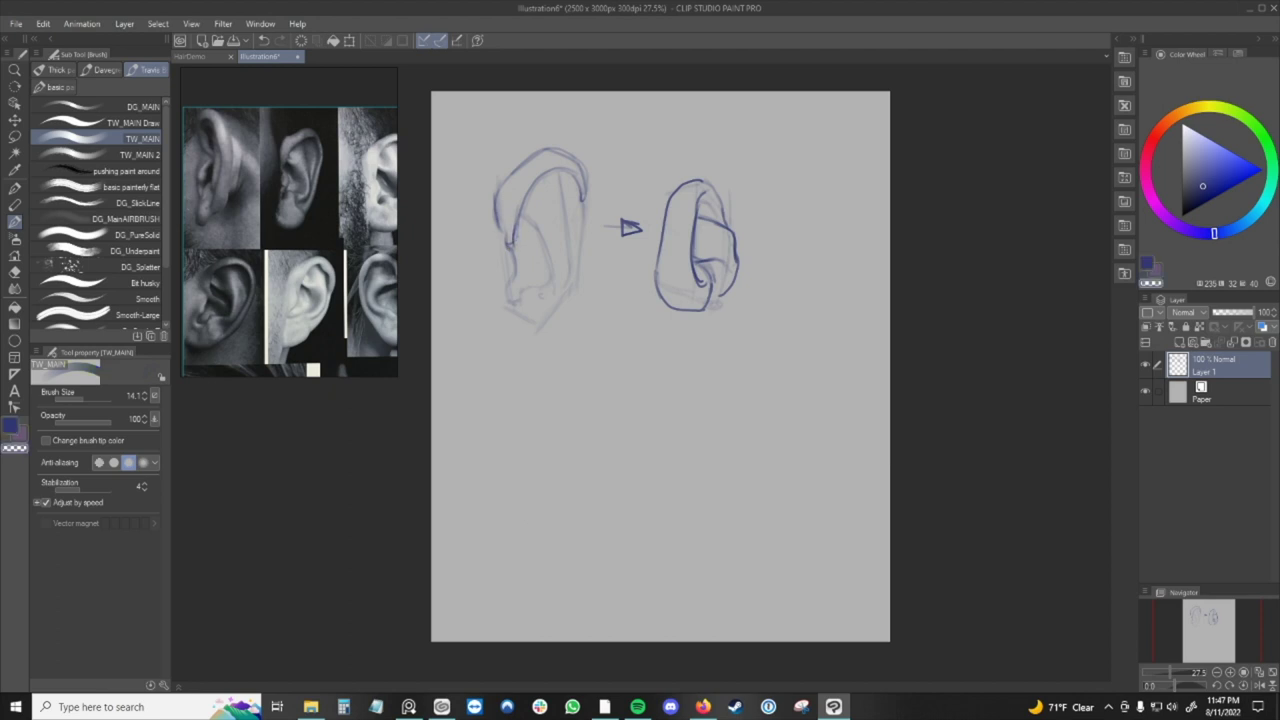
pyautogui.press('c')
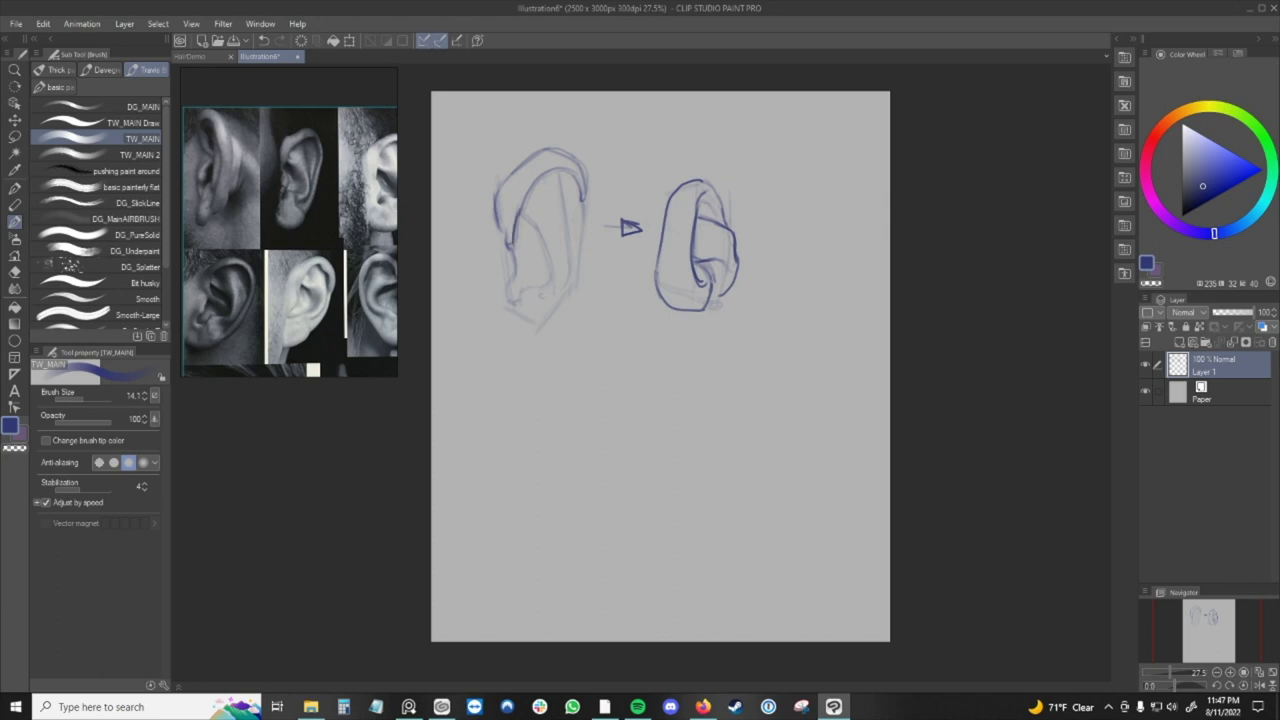
pyautogui.moveTo(509, 222); pyautogui.dragTo(507, 248)
pyautogui.press('c')
pyautogui.press('c')
pyautogui.press('c')
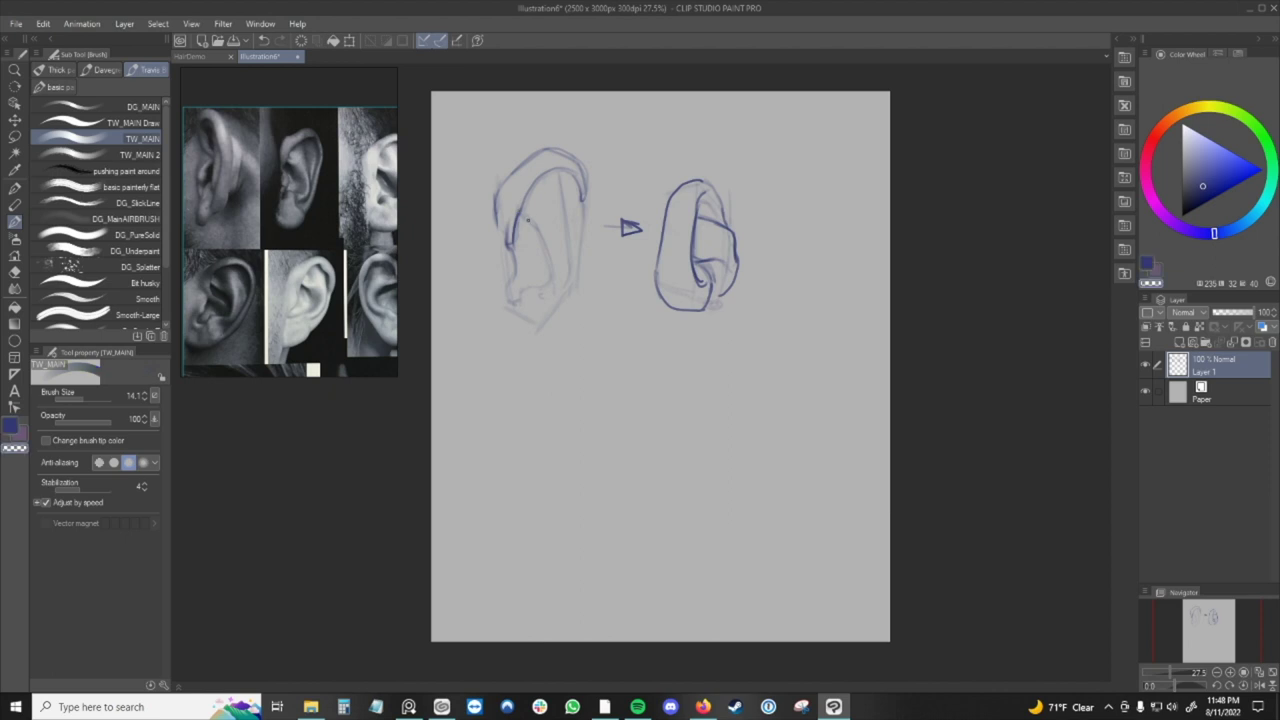
# Draw curved cross-contour lines over the first ear's inner fold and helix rim to describe their form.
pyautogui.press('c')
pyautogui.moveTo(533, 216)
pyautogui.mouseDown()
pyautogui.moveTo(562, 194)
pyautogui.moveTo(567, 276)
pyautogui.mouseUp()
pyautogui.moveTo(497, 213)
pyautogui.mouseDown()
pyautogui.moveTo(508, 242)
pyautogui.moveTo(505, 178)
pyautogui.moveTo(526, 183)
pyautogui.moveTo(519, 166)
pyautogui.moveTo(559, 151)
pyautogui.mouseUp()
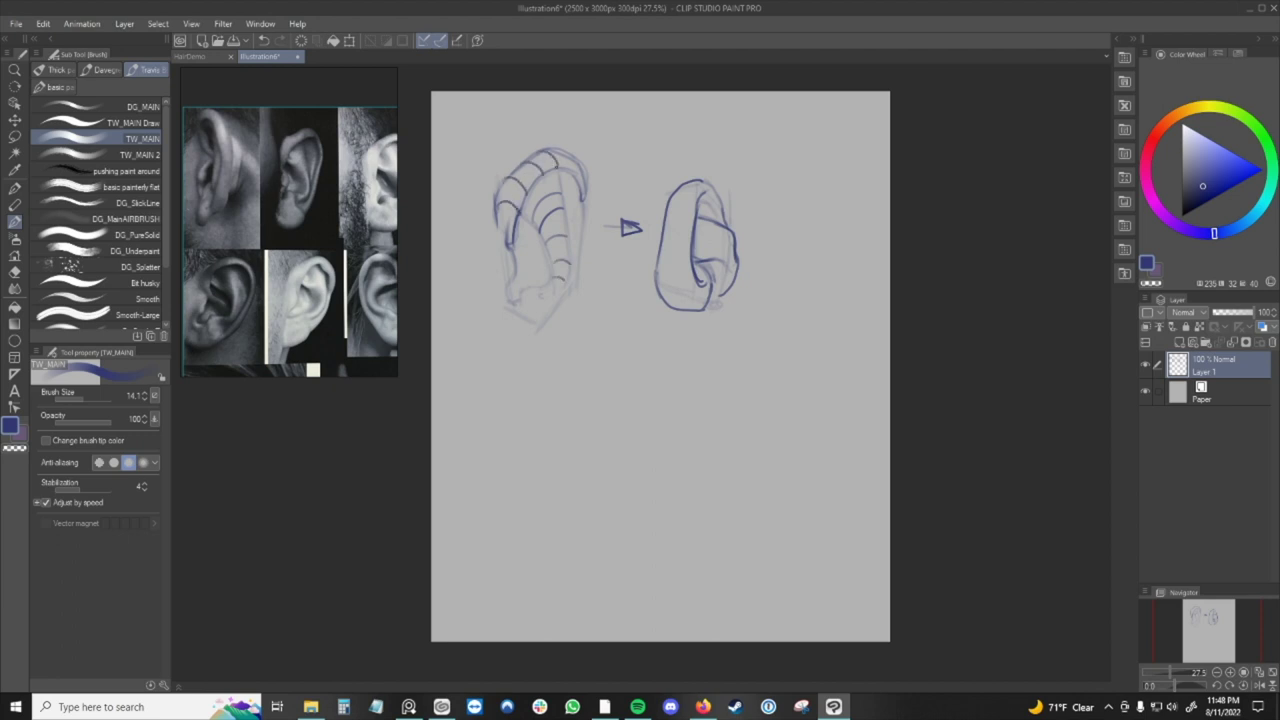
# Undo the cross-contour lines on the first ear's inner fold and helix.
pyautogui.hotkey('ctrl', 'z')
pyautogui.hotkey('ctrl', 'z')
pyautogui.hotkey('ctrl', 'z')
pyautogui.hotkey('ctrl', 'z')
pyautogui.hotkey('ctrl', 'z')
pyautogui.hotkey('ctrl', 'z')
pyautogui.hotkey('ctrl', 'z')
pyautogui.hotkey('ctrl', 'z')
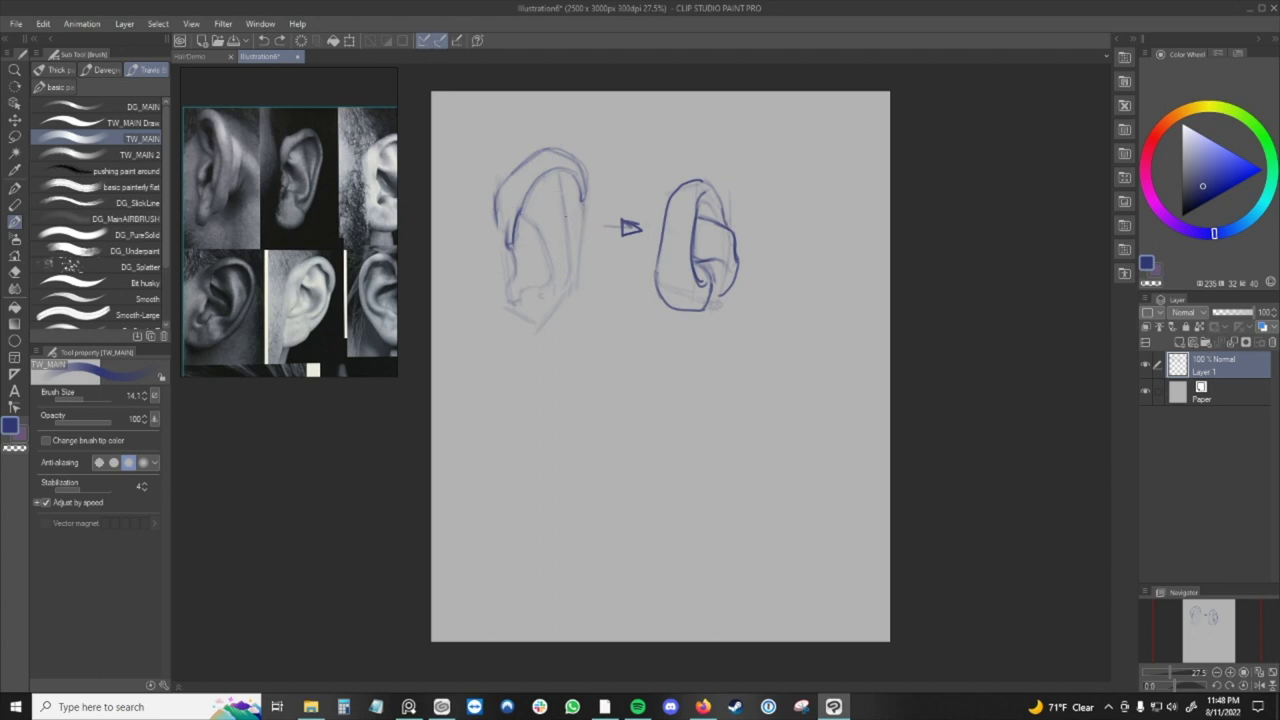
# Draw a rounded earlobe on the first ear and clean up its joins with the antitragus and rear rim, using transparent-colour erasing.
pyautogui.click(538, 222)
pyautogui.moveTo(505, 310); pyautogui.dragTo(517, 342)
pyautogui.press('c')
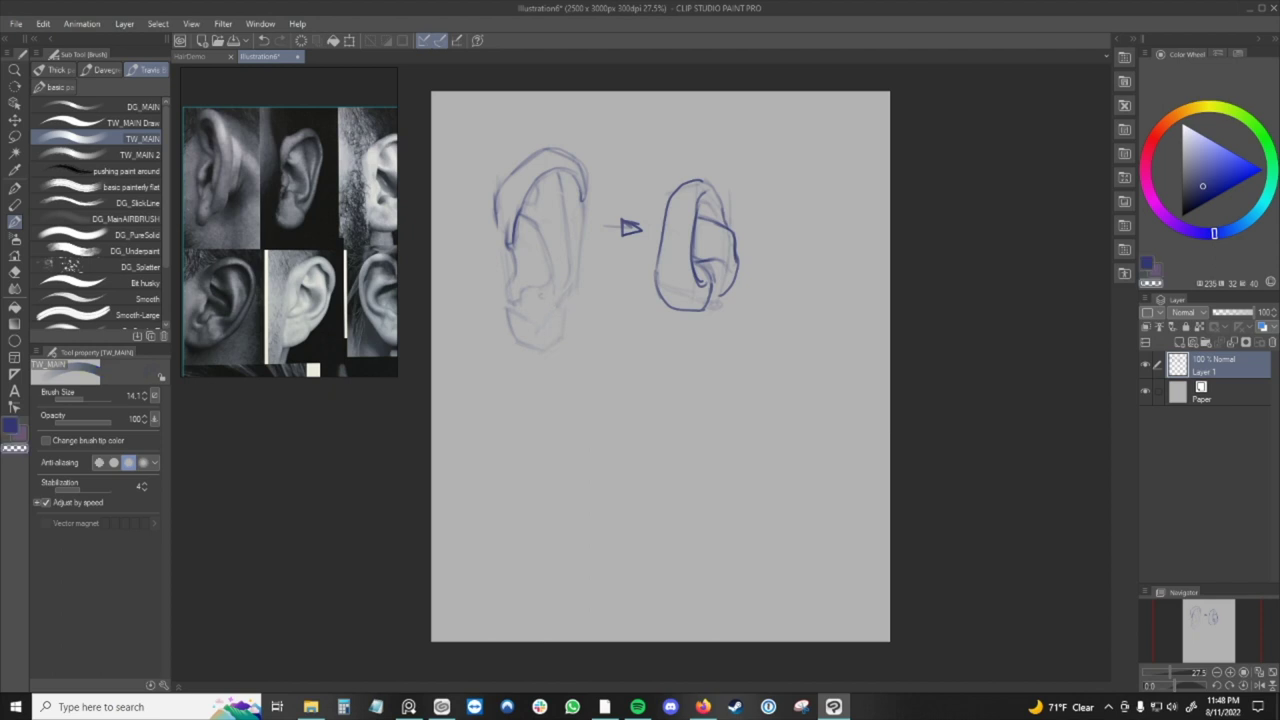
pyautogui.press('c')
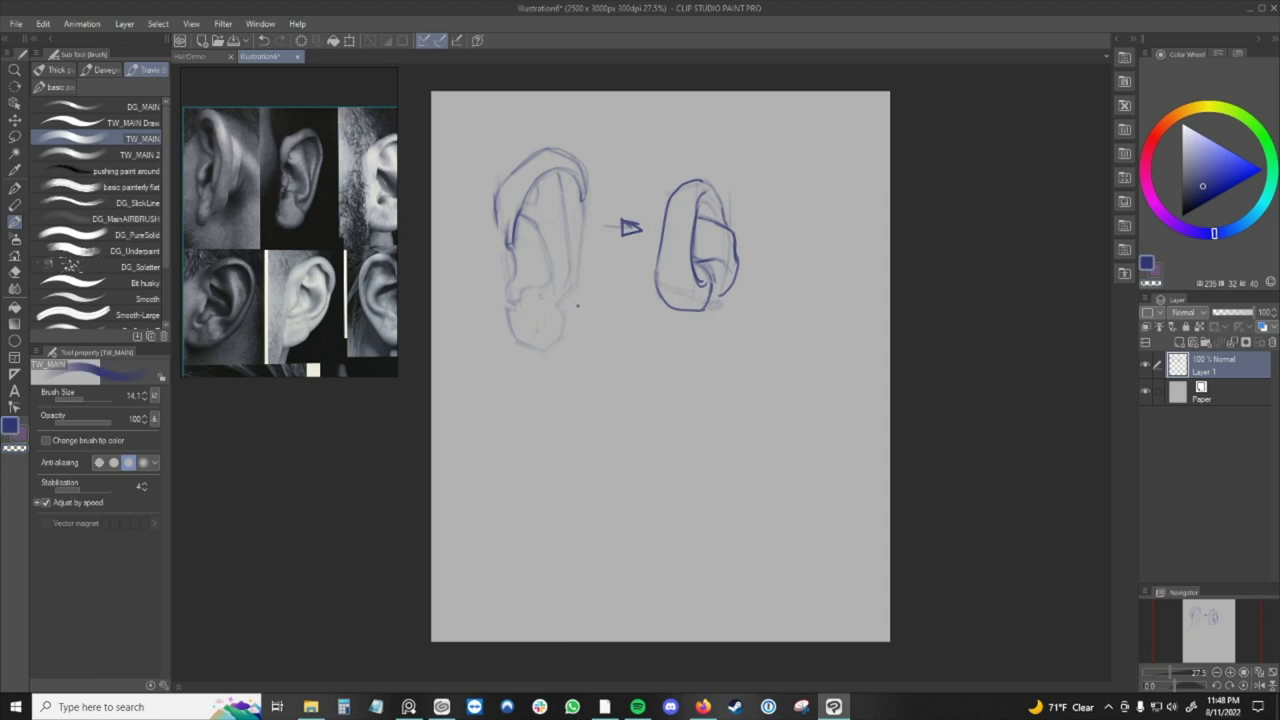
pyautogui.moveTo(568, 305); pyautogui.dragTo(579, 282)
pyautogui.press('c')
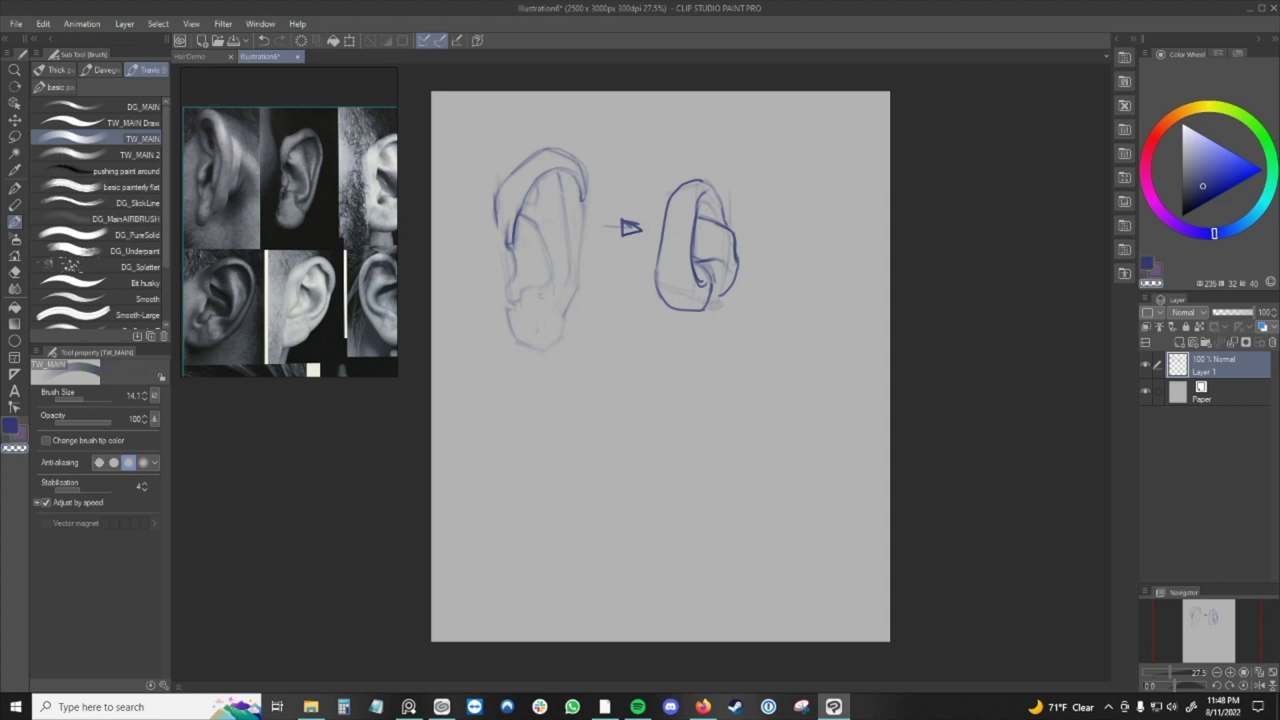
pyautogui.press('c')
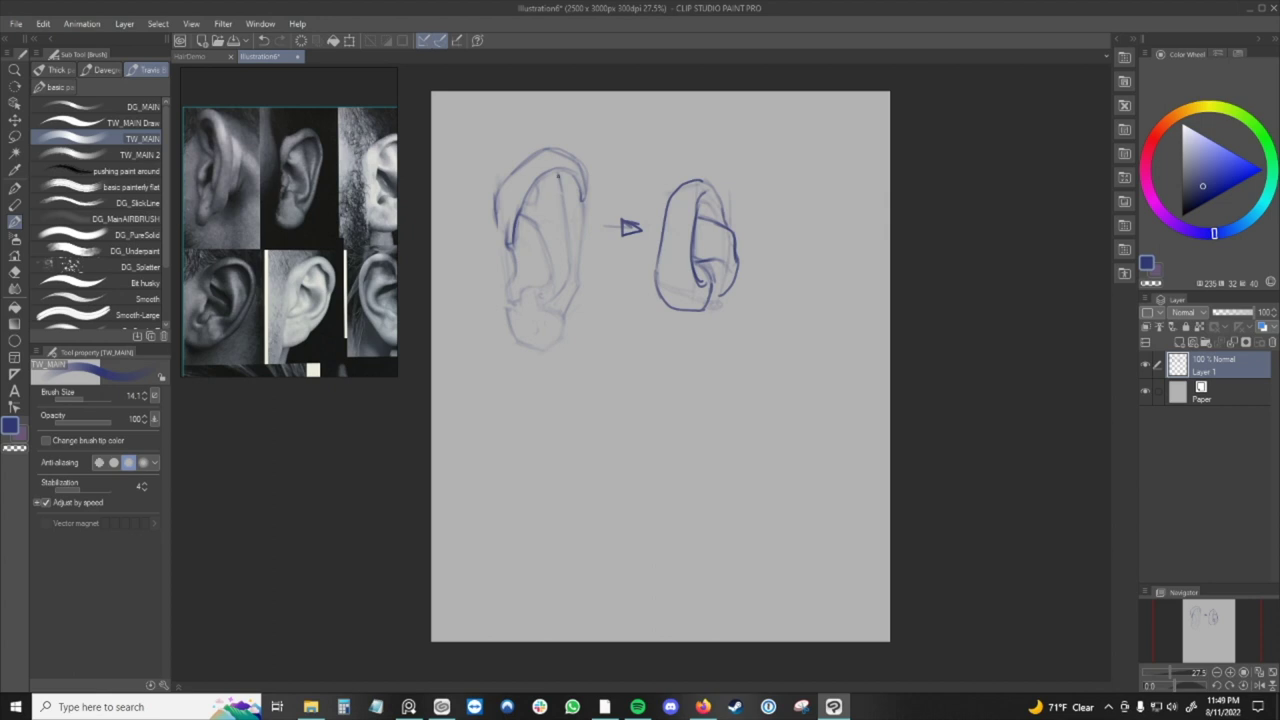
# Redraw the outer rear edge of the first ear's helix as a smooth curve running down into the earlobe, erasing stray lines.
pyautogui.press('c')
pyautogui.moveTo(582, 208); pyautogui.dragTo(580, 186)
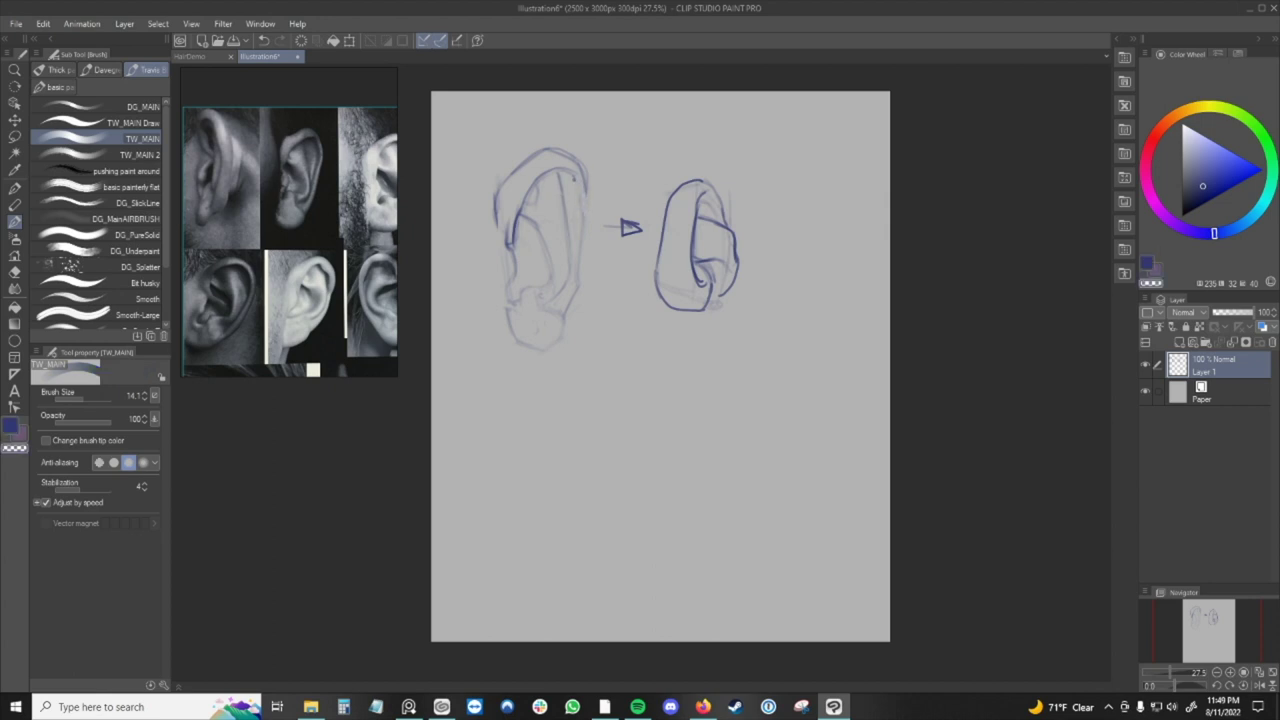
pyautogui.press('c')
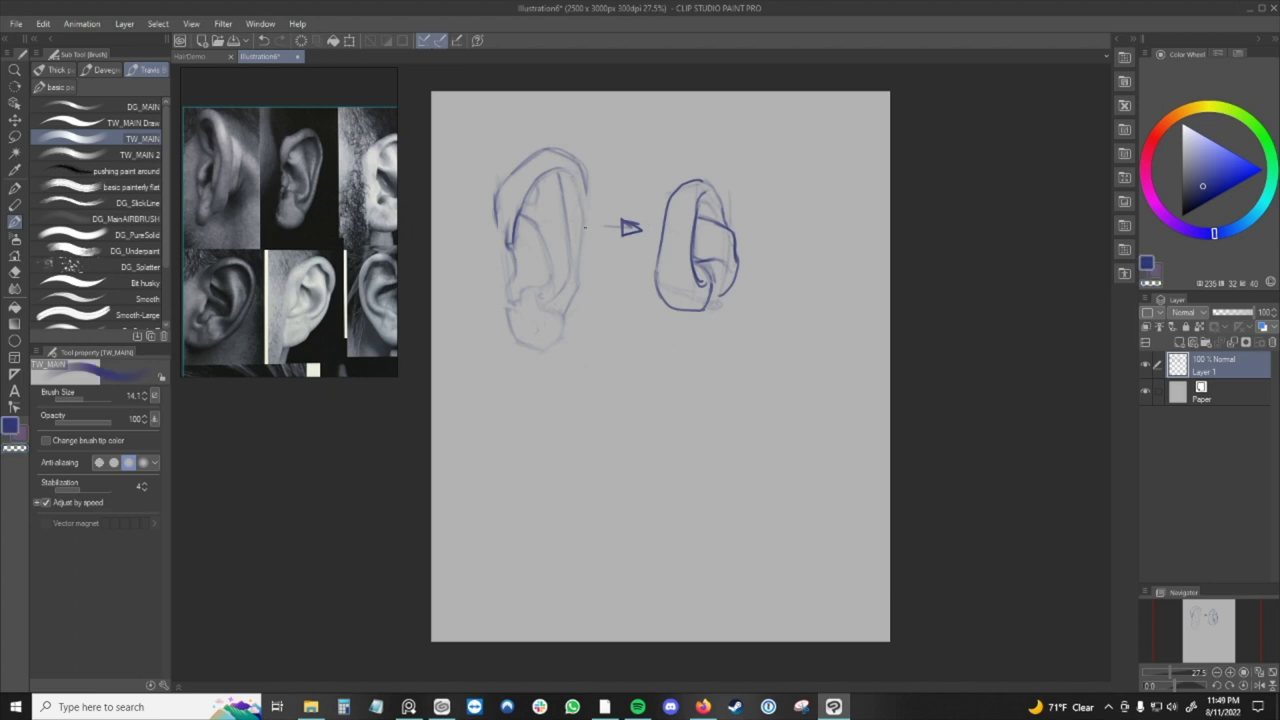
pyautogui.moveTo(590, 186); pyautogui.dragTo(592, 236)
pyautogui.press('c')
pyautogui.moveTo(590, 212)
pyautogui.mouseDown()
pyautogui.moveTo(584, 184)
pyautogui.moveTo(586, 258)
pyautogui.mouseUp()
pyautogui.press('c')
pyautogui.press('c')
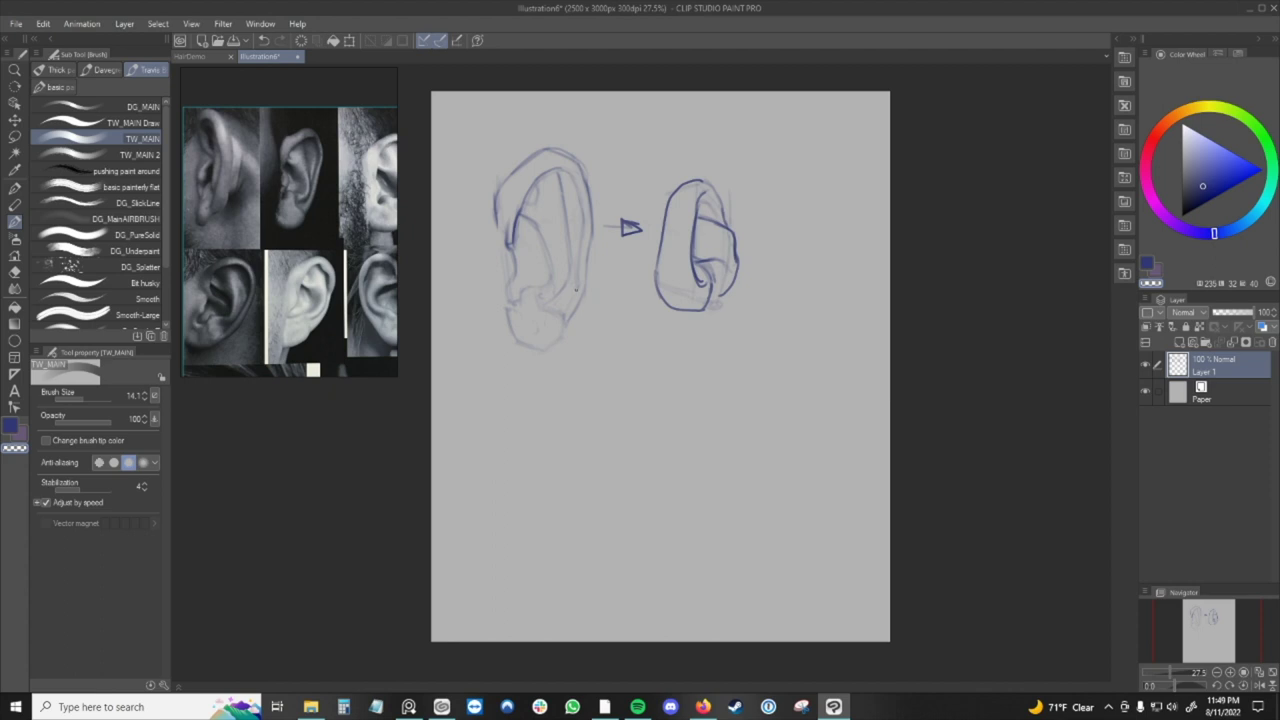
pyautogui.press('c')
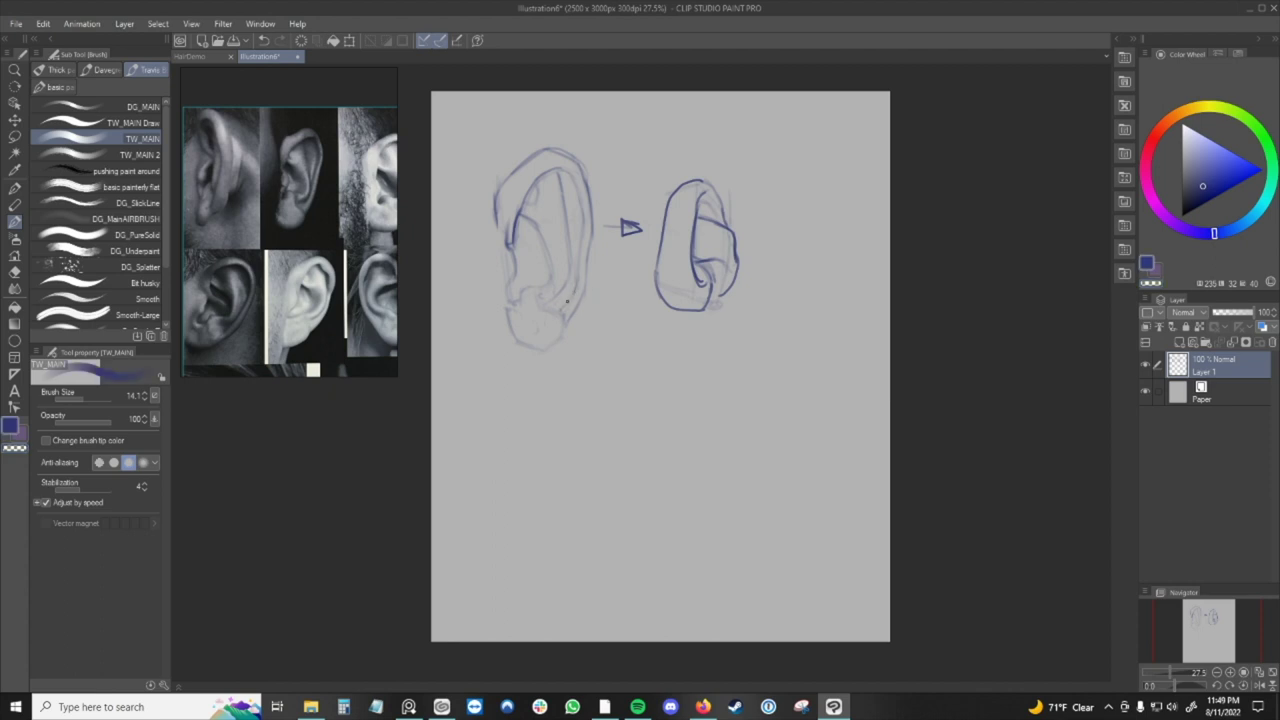
pyautogui.moveTo(566, 314); pyautogui.dragTo(562, 336)
# Draw angled cross-contour lines down the first ear's antihelix, undoing the strokes that miss the form.
pyautogui.moveTo(549, 257); pyautogui.dragTo(551, 281)
pyautogui.moveTo(534, 220); pyautogui.dragTo(550, 228)
pyautogui.moveTo(566, 222)
pyautogui.mouseDown()
pyautogui.moveTo(556, 261)
pyautogui.moveTo(567, 251)
pyautogui.mouseUp()
pyautogui.hotkey('ctrl', 'z')
pyautogui.hotkey('ctrl', 'z')
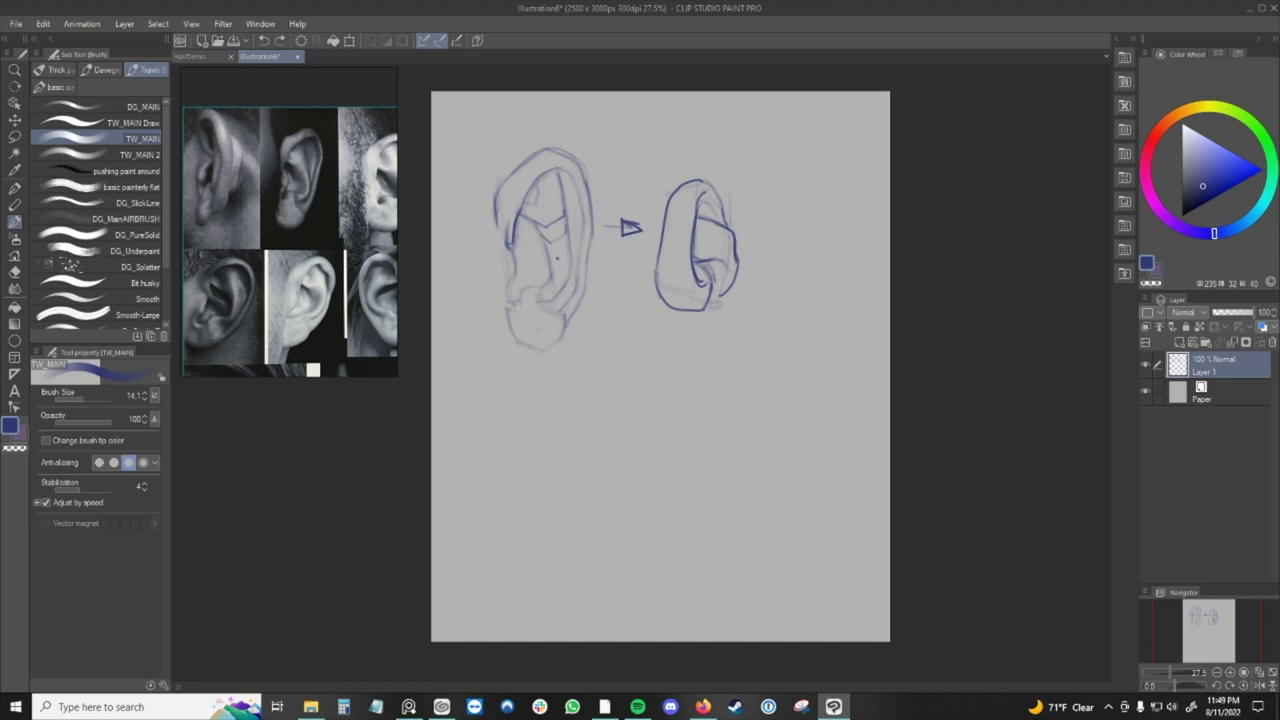
pyautogui.moveTo(545, 249); pyautogui.dragTo(556, 261)
pyautogui.moveTo(554, 260); pyautogui.dragTo(567, 251)
pyautogui.hotkey('ctrl', 'z')
pyautogui.moveTo(547, 283); pyautogui.dragTo(556, 292)
# Darken the first ear's upper inner fold and wrap wavy cross-contour lines over the top of the antihelix.
pyautogui.moveTo(519, 214); pyautogui.dragTo(535, 222)
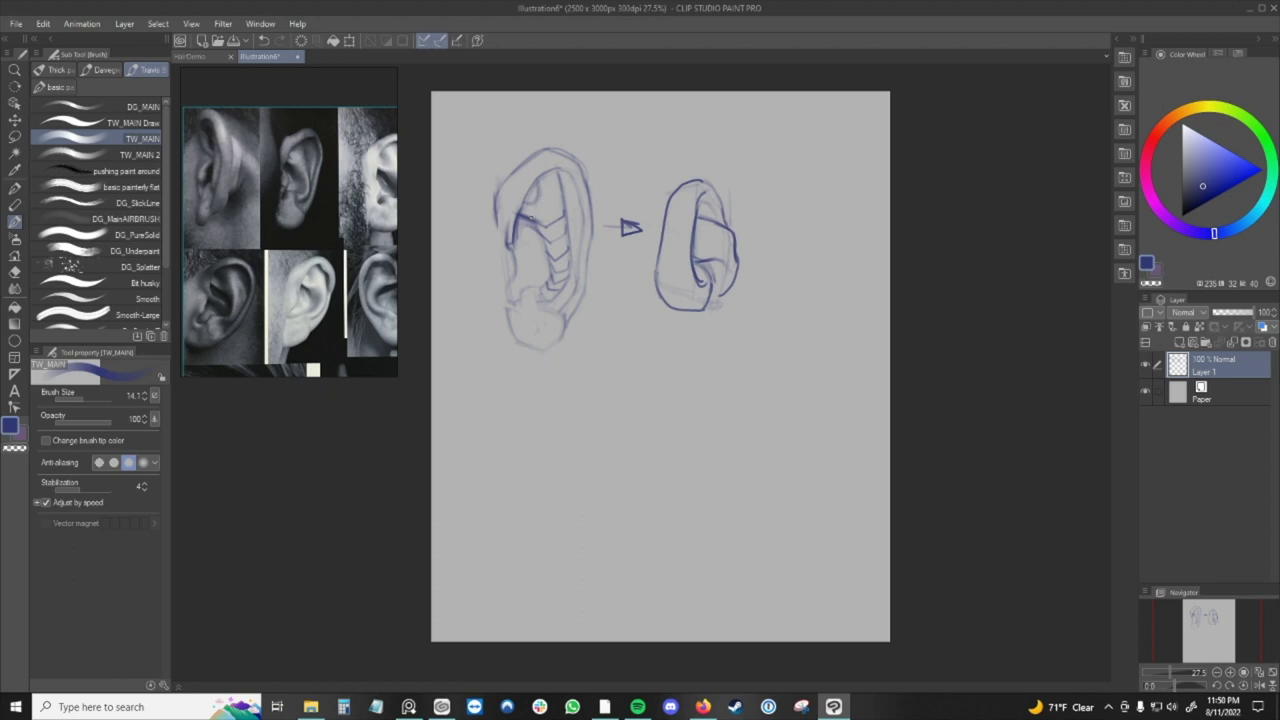
pyautogui.moveTo(523, 219); pyautogui.dragTo(535, 203)
pyautogui.moveTo(544, 187); pyautogui.dragTo(556, 183)
pyautogui.moveTo(556, 227); pyautogui.dragTo(528, 196)
pyautogui.hotkey('ctrl', 'z')
pyautogui.click(558, 187)
pyautogui.moveTo(498, 202)
pyautogui.mouseDown()
pyautogui.moveTo(504, 240)
pyautogui.moveTo(499, 204)
pyautogui.mouseUp()
pyautogui.hotkey('ctrl', 'z')
# Define the first ear's antitragus edge and extend the cross-contour lines from the antihelix into the concha.
pyautogui.press('c')
pyautogui.press('c')
pyautogui.moveTo(518, 292); pyautogui.dragTo(535, 285)
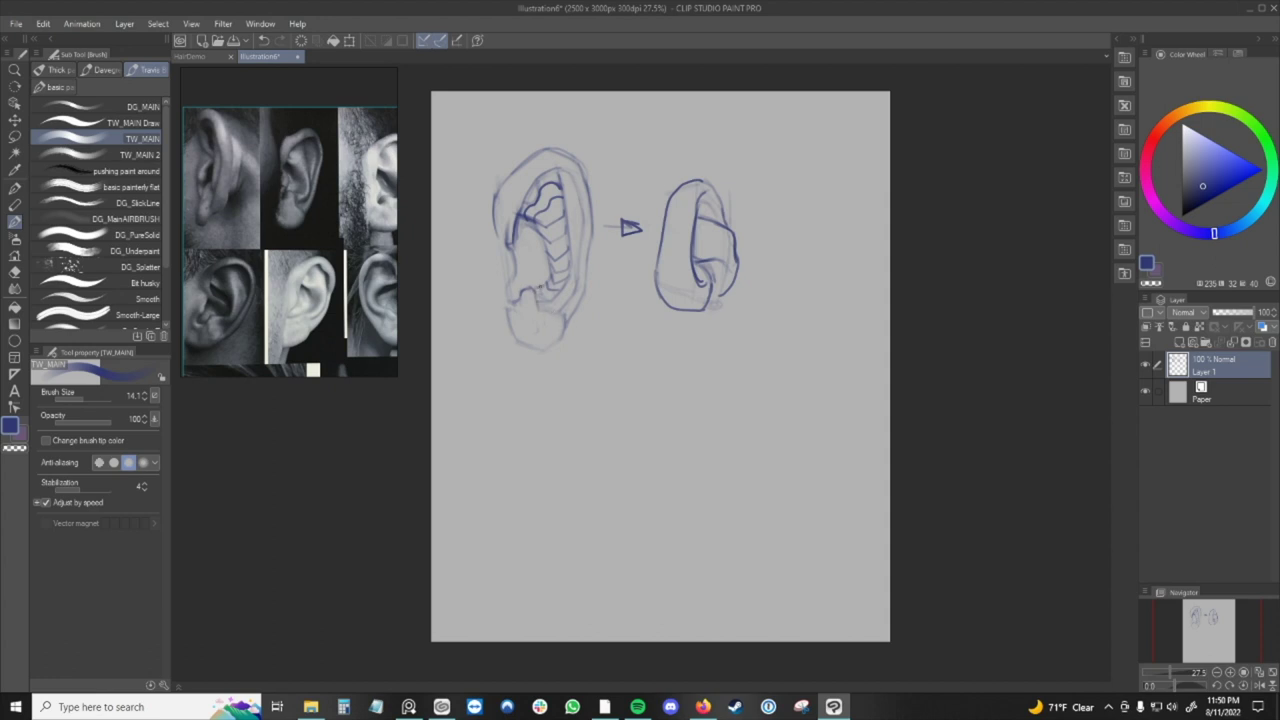
pyautogui.moveTo(538, 292); pyautogui.dragTo(534, 308)
pyautogui.moveTo(546, 258); pyautogui.dragTo(537, 282)
pyautogui.moveTo(529, 233); pyautogui.dragTo(541, 253)
pyautogui.press('c')
pyautogui.moveTo(529, 228)
pyautogui.mouseDown()
pyautogui.moveTo(539, 235)
pyautogui.moveTo(538, 221)
pyautogui.mouseUp()
pyautogui.press('c')
pyautogui.moveTo(554, 240); pyautogui.dragTo(565, 230)
# Wrap cross-contour lines around the first ear's entire helix rim and darken the earlobe outline.
pyautogui.moveTo(494, 188); pyautogui.dragTo(507, 190)
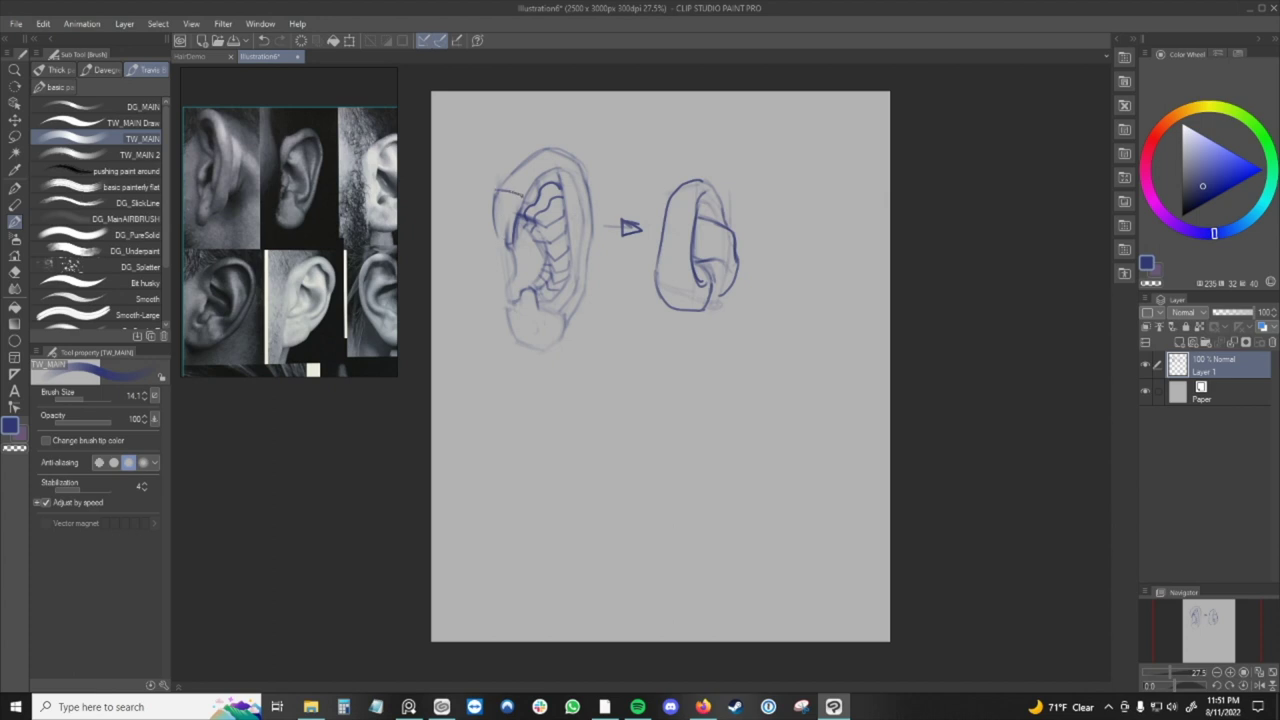
pyautogui.moveTo(505, 180); pyautogui.dragTo(527, 182)
pyautogui.press('c')
pyautogui.press('c')
pyautogui.press('c')
pyautogui.press('c')
pyautogui.moveTo(541, 164); pyautogui.dragTo(568, 165)
pyautogui.moveTo(503, 217); pyautogui.dragTo(542, 161)
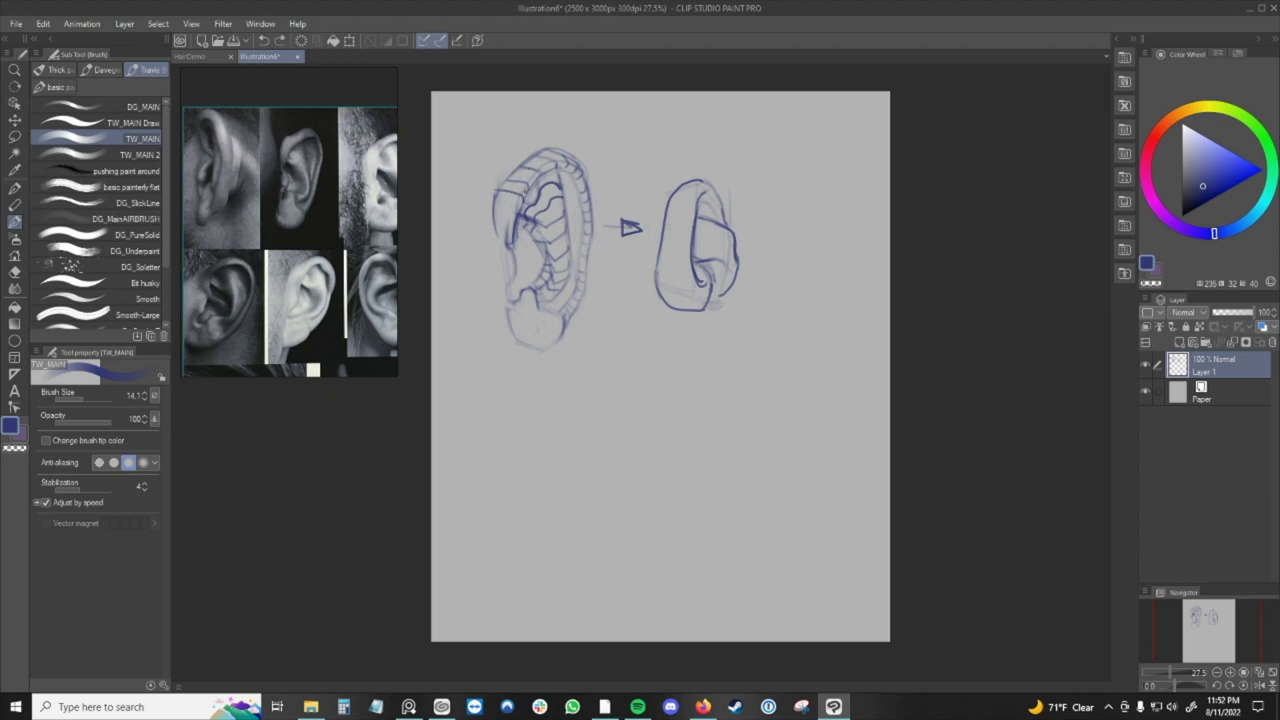
pyautogui.moveTo(508, 326)
pyautogui.mouseDown()
pyautogui.moveTo(514, 342)
pyautogui.moveTo(561, 339)
pyautogui.mouseUp()
# Sketch a narrow ear below the first study from the upper-left reference photo, with its outer contour and inner helix line.
pyautogui.scroll(-1, 277, 271)
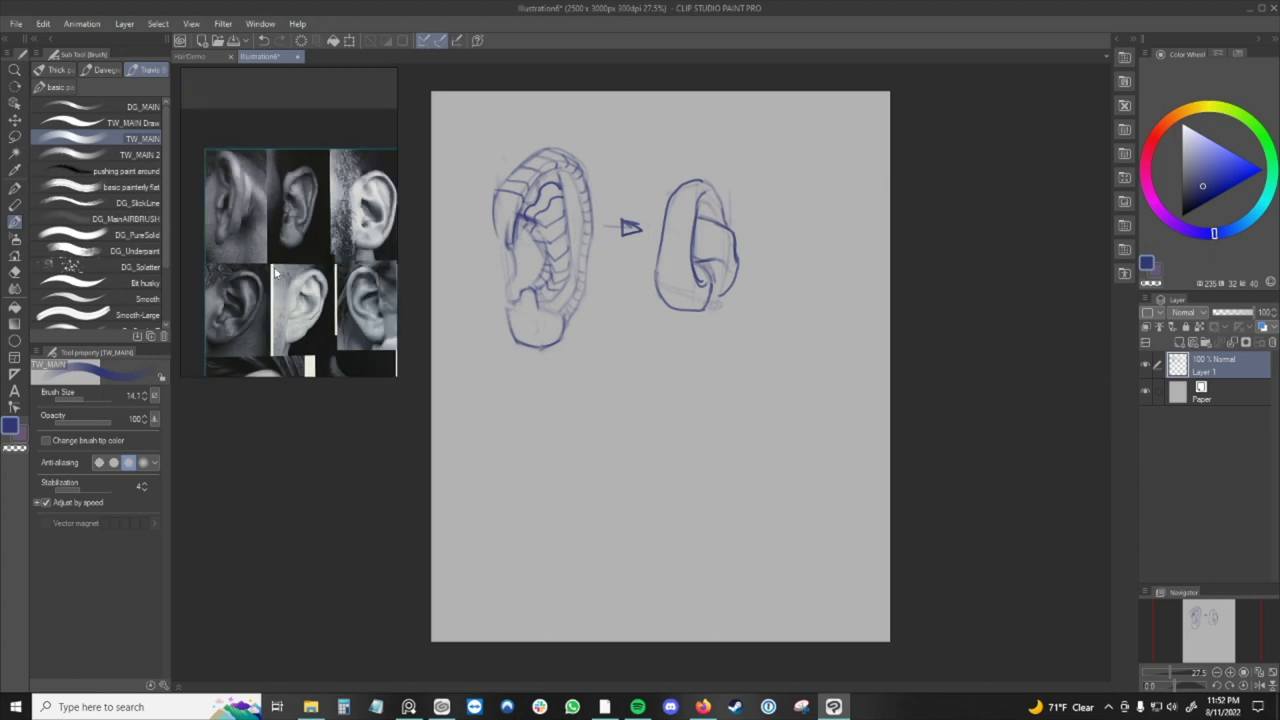
pyautogui.scroll(2, 213, 184)
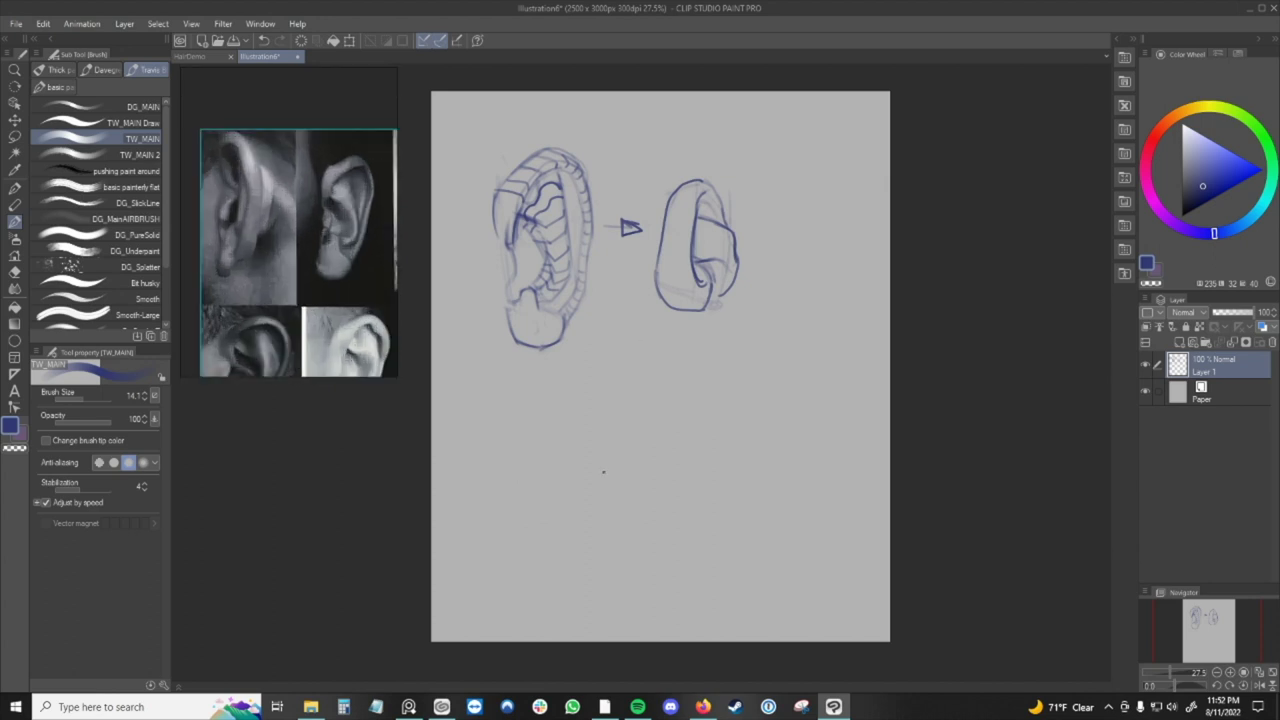
pyautogui.hotkey('ctrl', 'z')
pyautogui.moveTo(563, 397); pyautogui.dragTo(561, 390)
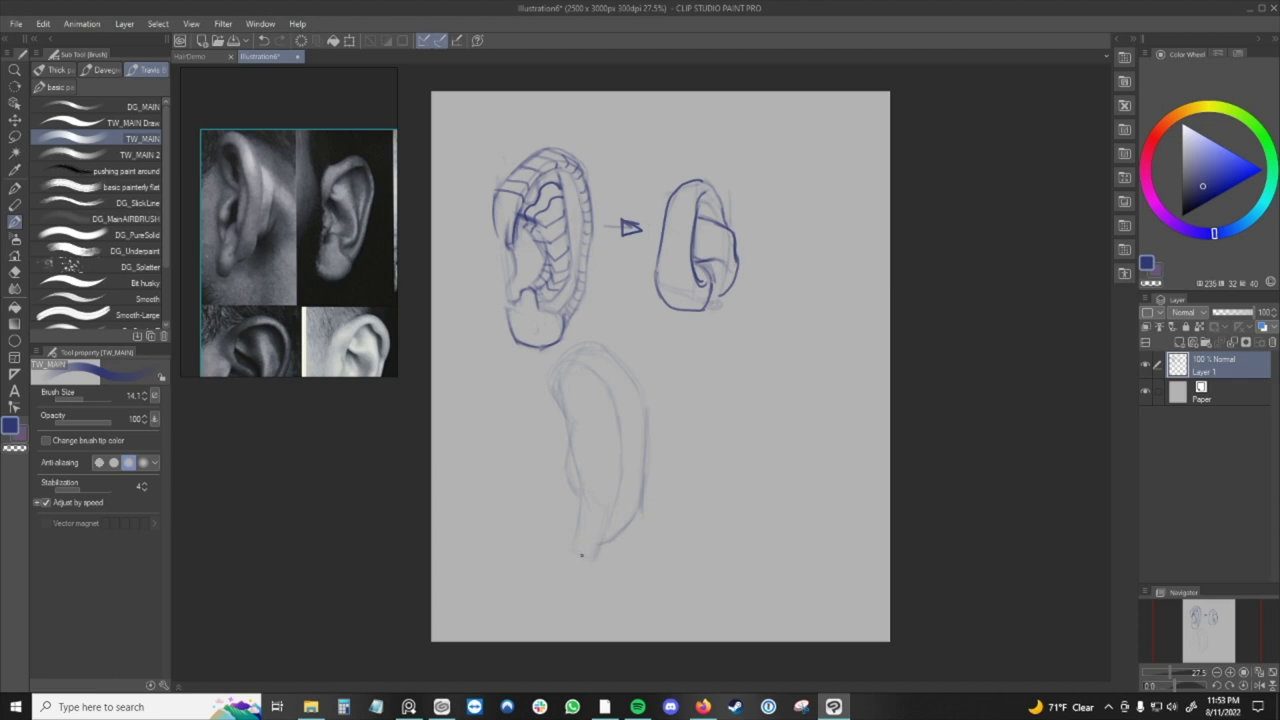
# Close the new ear's earlobe and refine its outer rear edge by alternating transparent-colour erasing and dark blue strokes.
pyautogui.press('c')
pyautogui.press('c')
pyautogui.press('c')
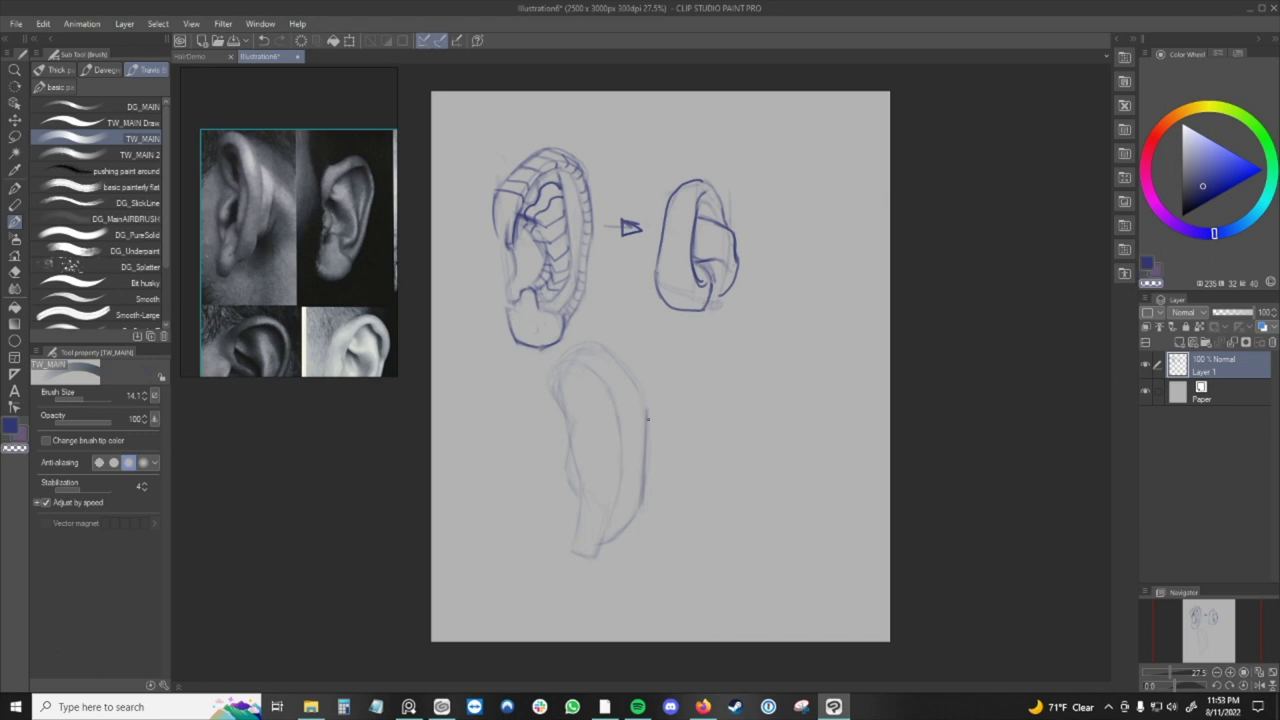
pyautogui.press('c')
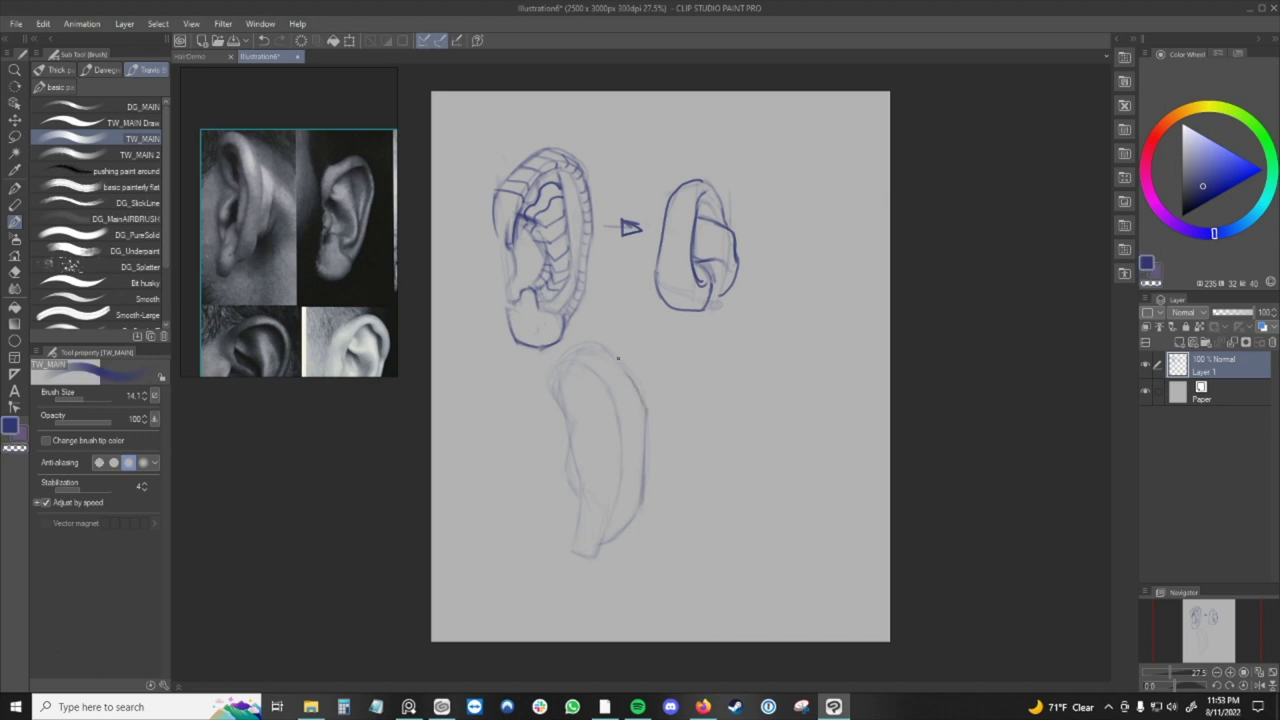
pyautogui.press('c')
pyautogui.press('c')
pyautogui.press('c')
pyautogui.press('c')
pyautogui.press('c')
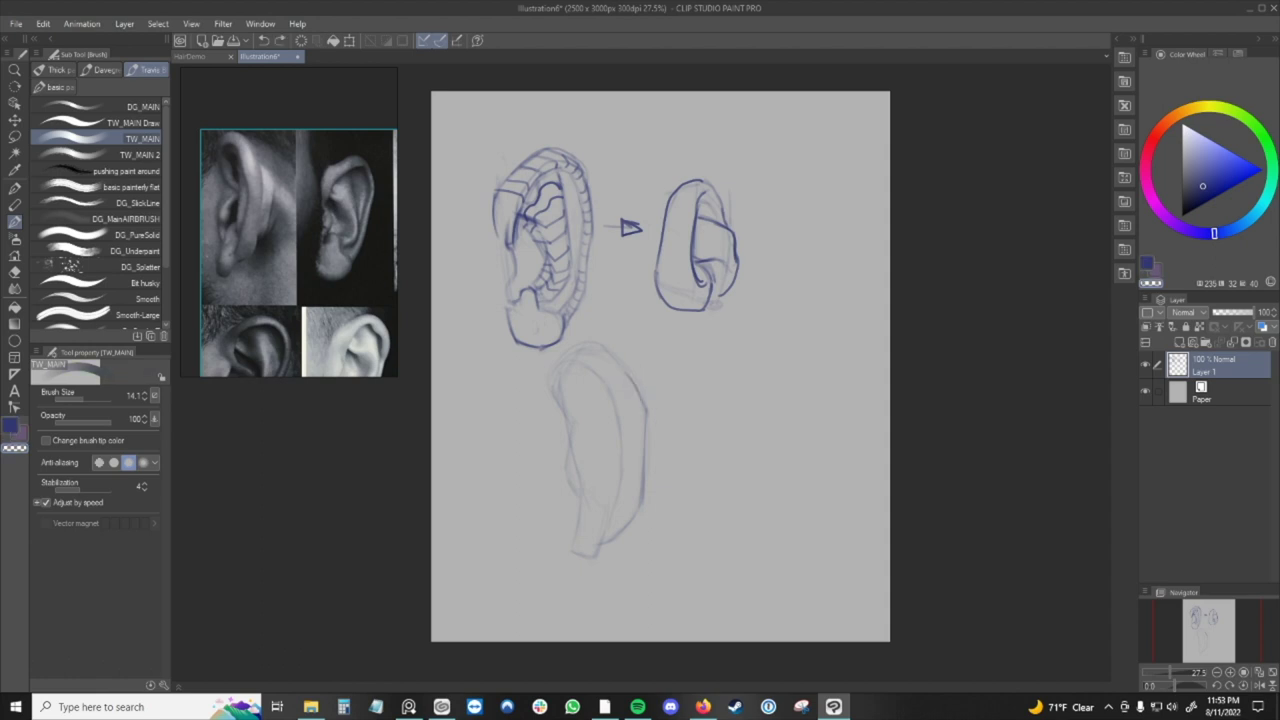
pyautogui.press('c')
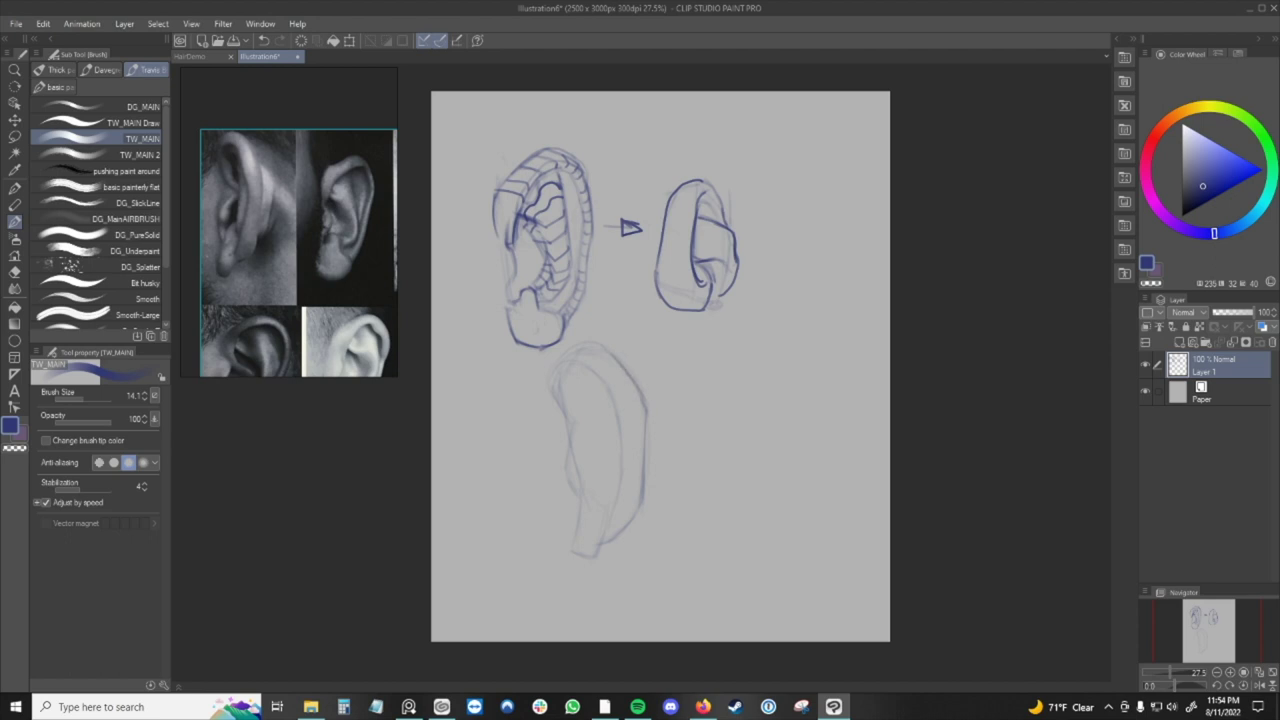
pyautogui.press('c')
pyautogui.moveTo(609, 353); pyautogui.dragTo(641, 397)
pyautogui.press('c')
pyautogui.moveTo(586, 205); pyautogui.dragTo(590, 217)
pyautogui.hotkey('ctrl', 'z')
pyautogui.moveTo(599, 368)
pyautogui.mouseDown()
pyautogui.moveTo(602, 381)
pyautogui.moveTo(636, 381)
pyautogui.mouseUp()
pyautogui.hotkey('ctrl', 'z')
# Darken the lower ear's front helix curl, add the inner helix line down the ear, and rough in the tragus.
pyautogui.press('c')
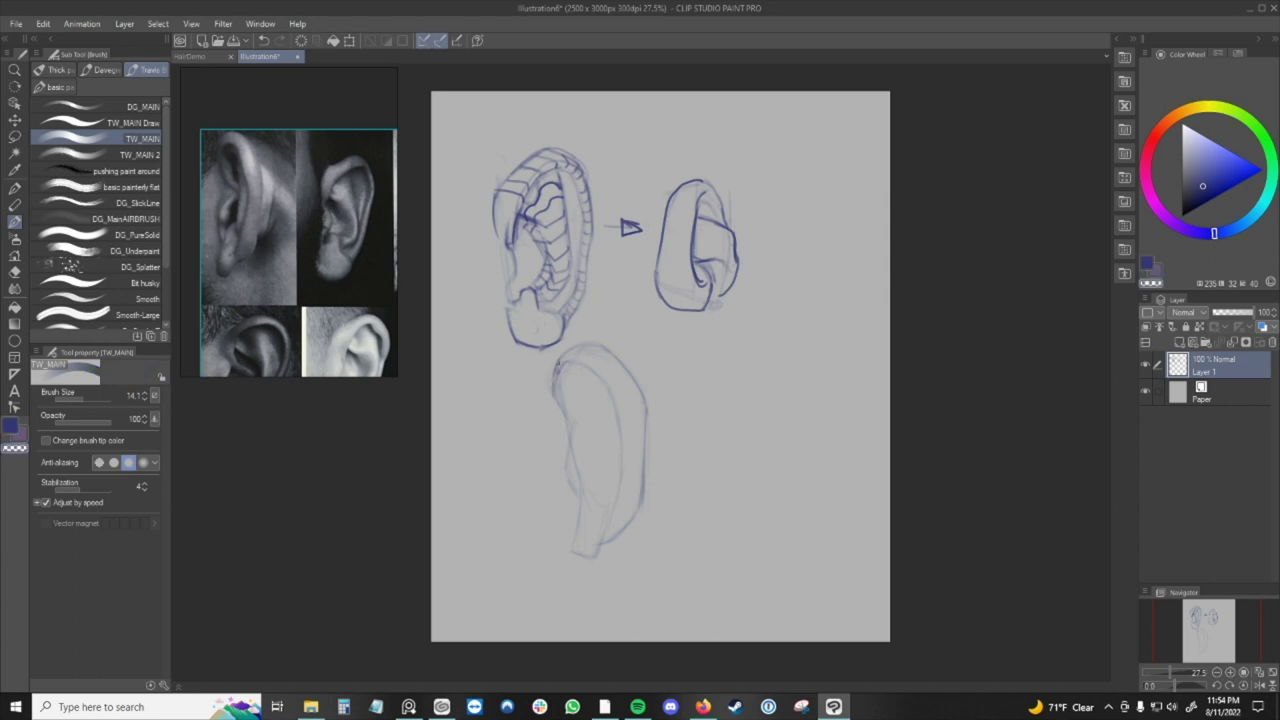
pyautogui.press('c')
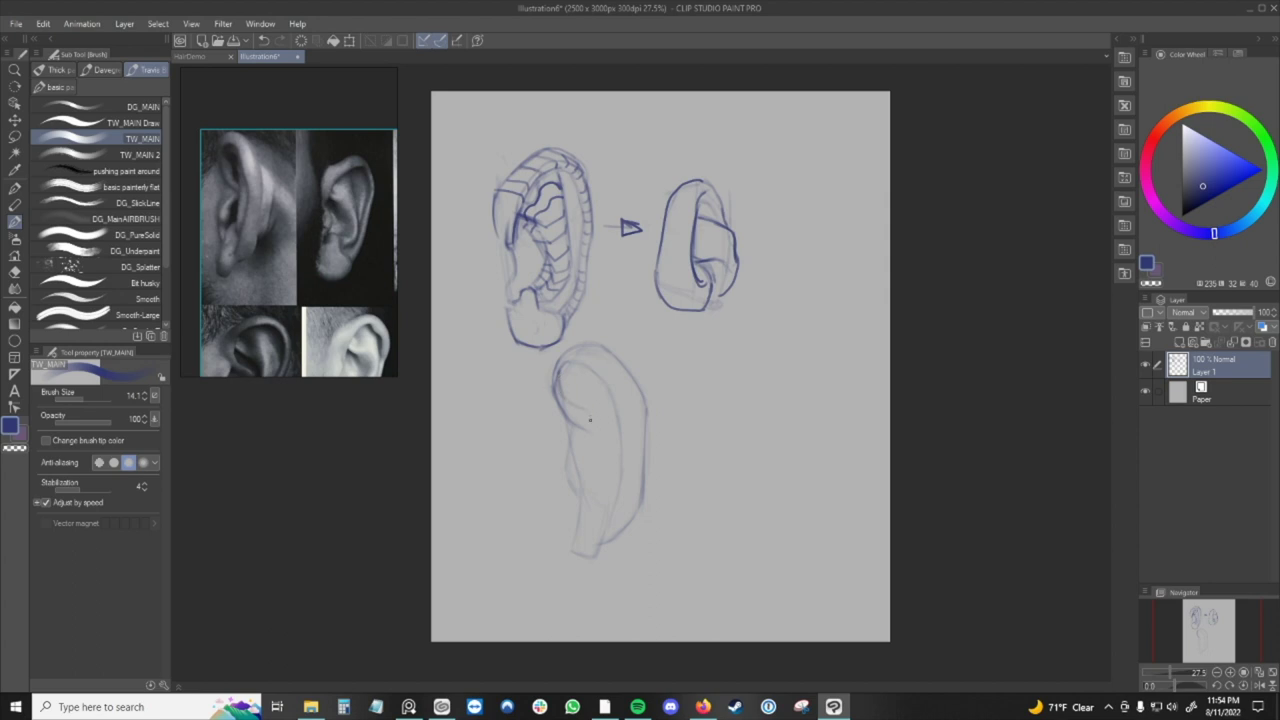
pyautogui.press('c')
pyautogui.press('c')
pyautogui.moveTo(571, 364); pyautogui.dragTo(560, 375)
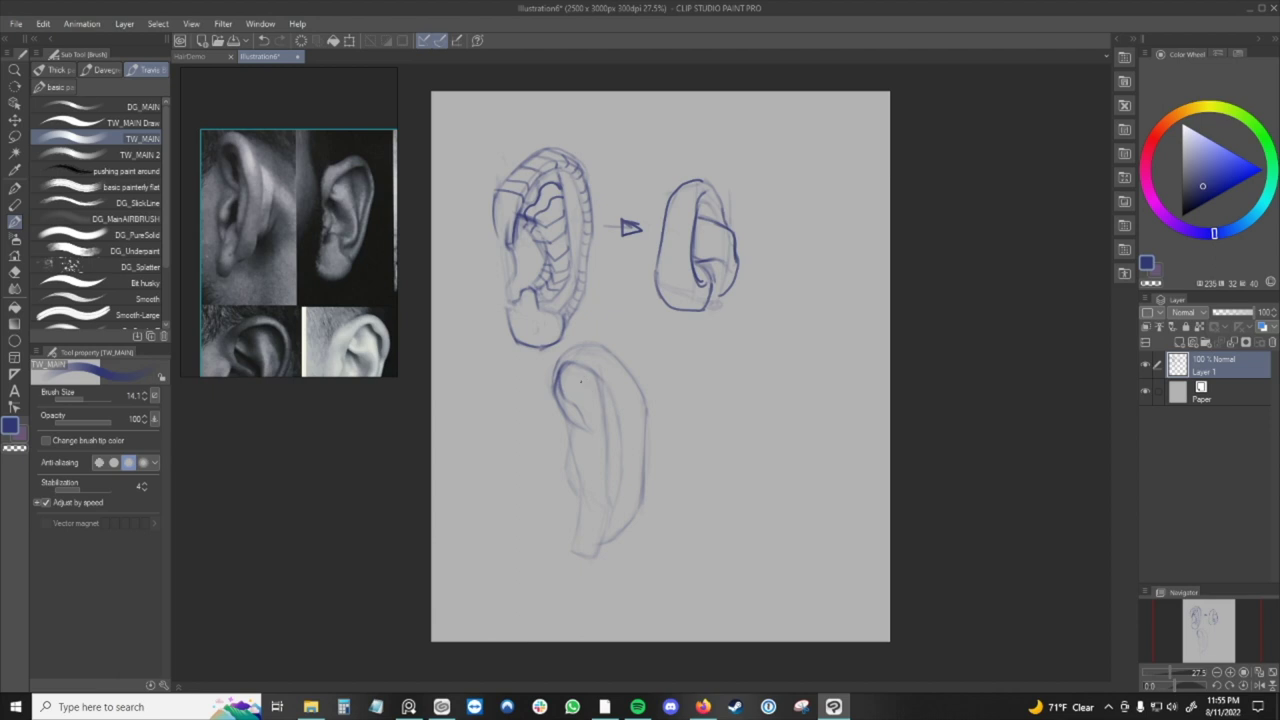
pyautogui.press('c')
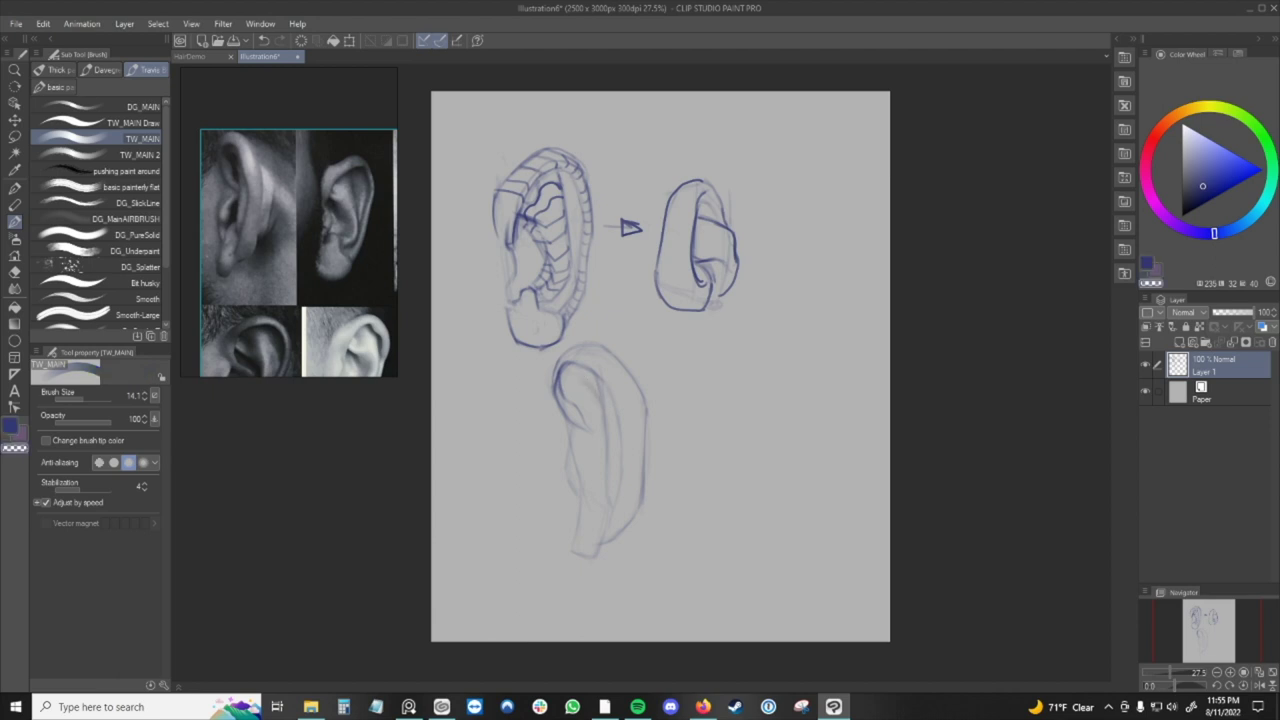
pyautogui.press('c')
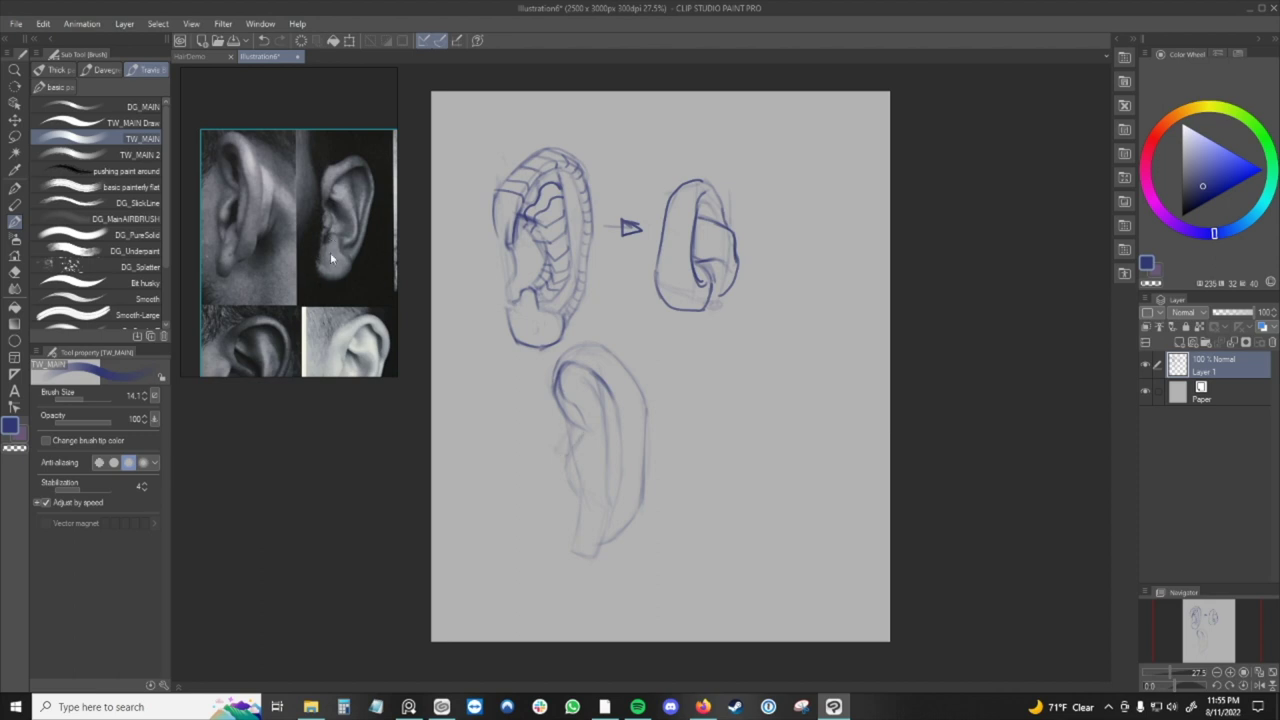
# Look over the other ear reference photos to compare tragus shapes, and return to a close view of the upper-left ear.
pyautogui.click(374, 363)
pyautogui.scroll(-4, 358, 323)
pyautogui.moveTo(359, 322); pyautogui.dragTo(340, 340)
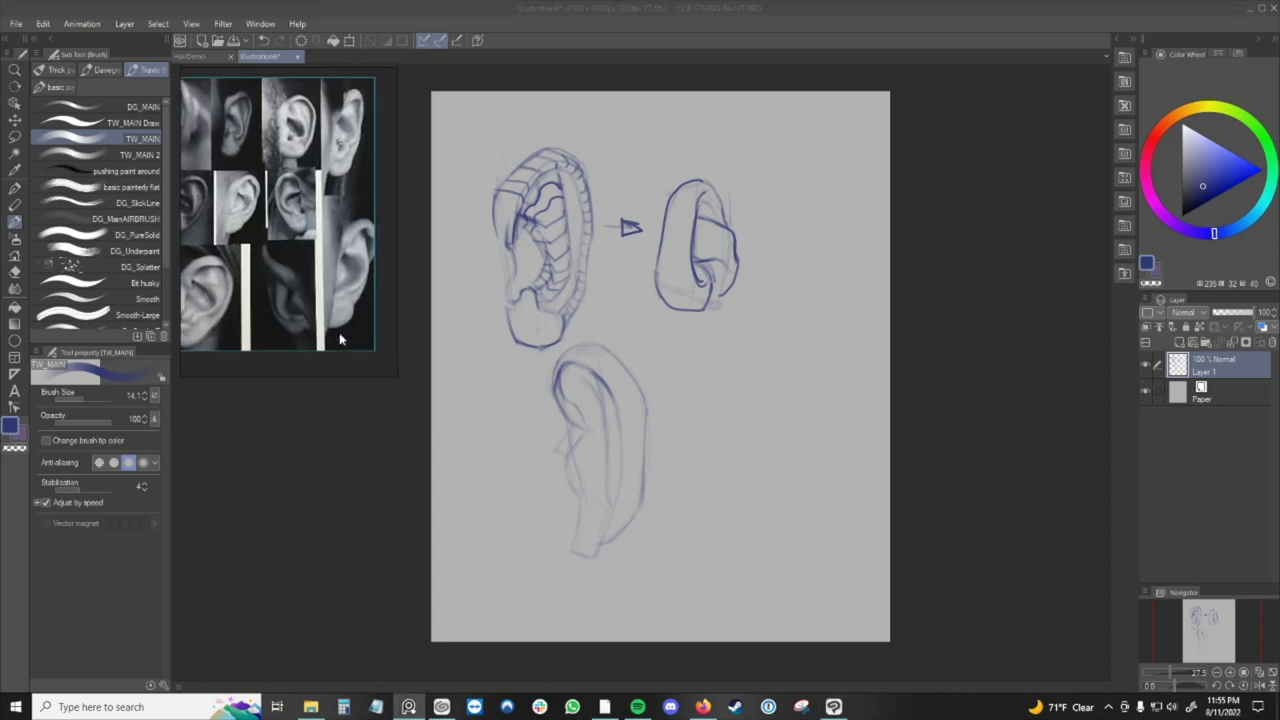
pyautogui.scroll(2, 338, 256)
pyautogui.moveTo(325, 125); pyautogui.dragTo(327, 177)
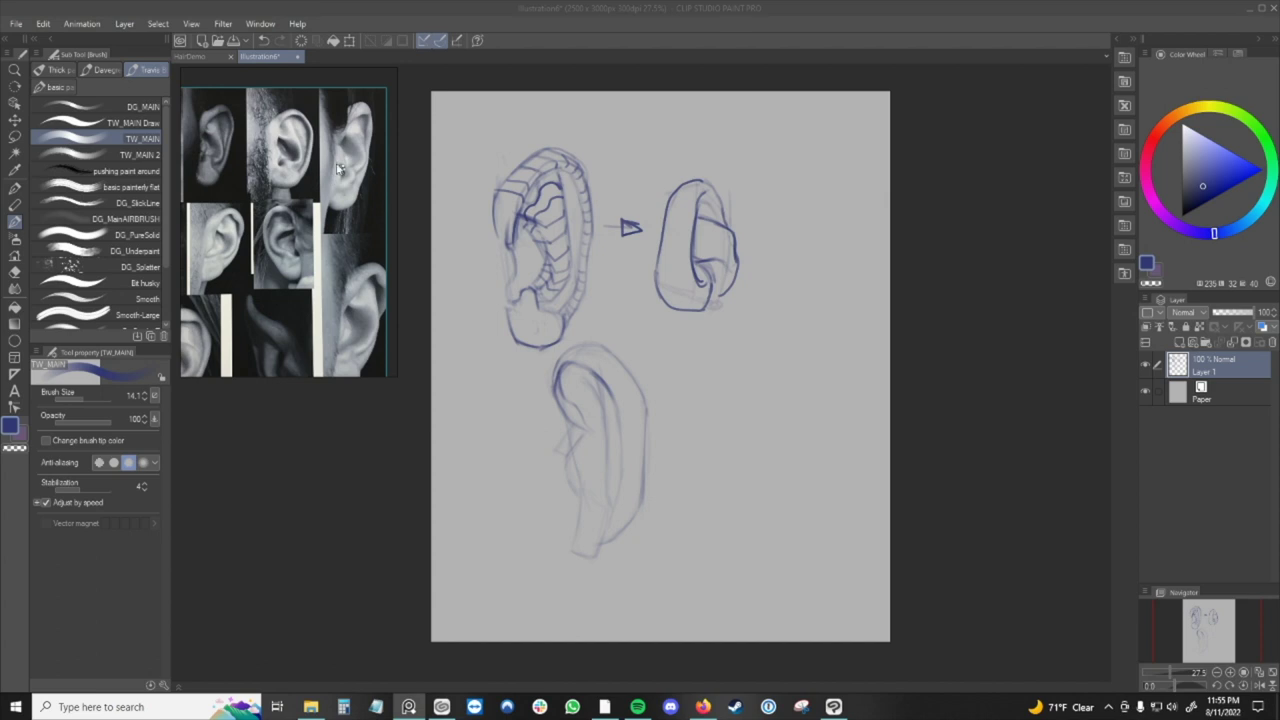
pyautogui.scroll(2, 312, 246)
pyautogui.moveTo(313, 248); pyautogui.dragTo(335, 237)
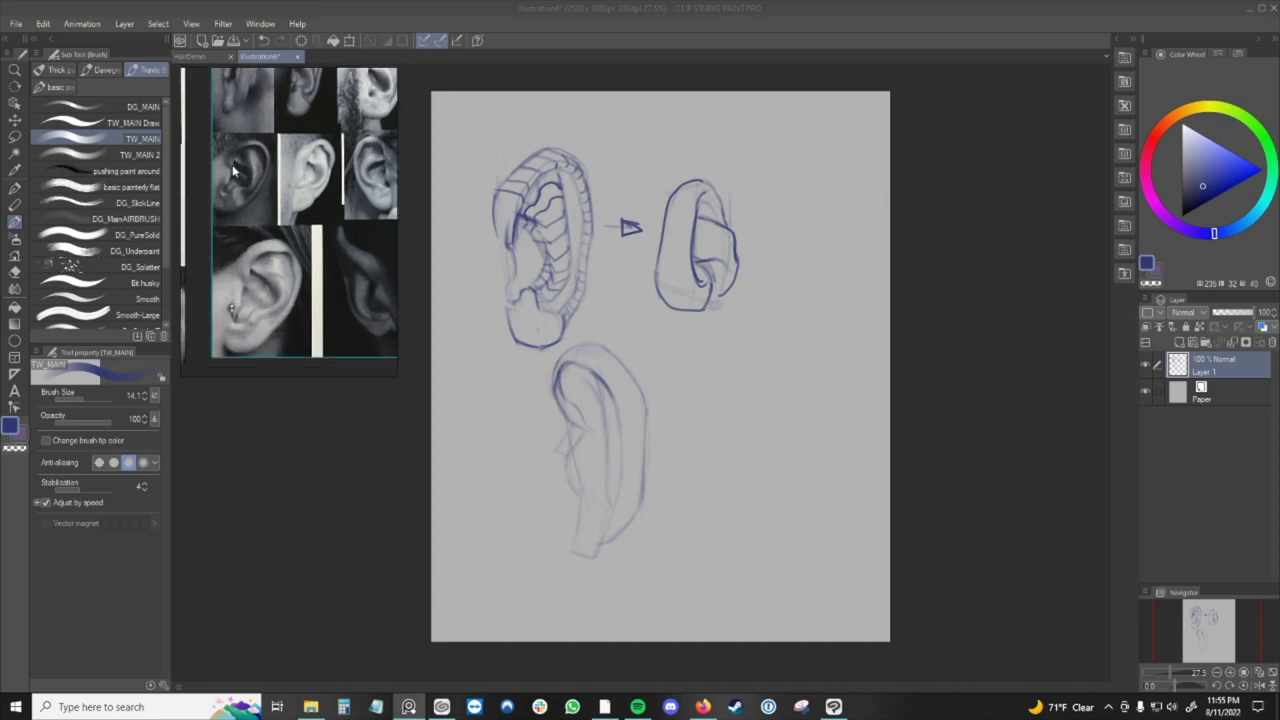
pyautogui.scroll(2, 229, 181)
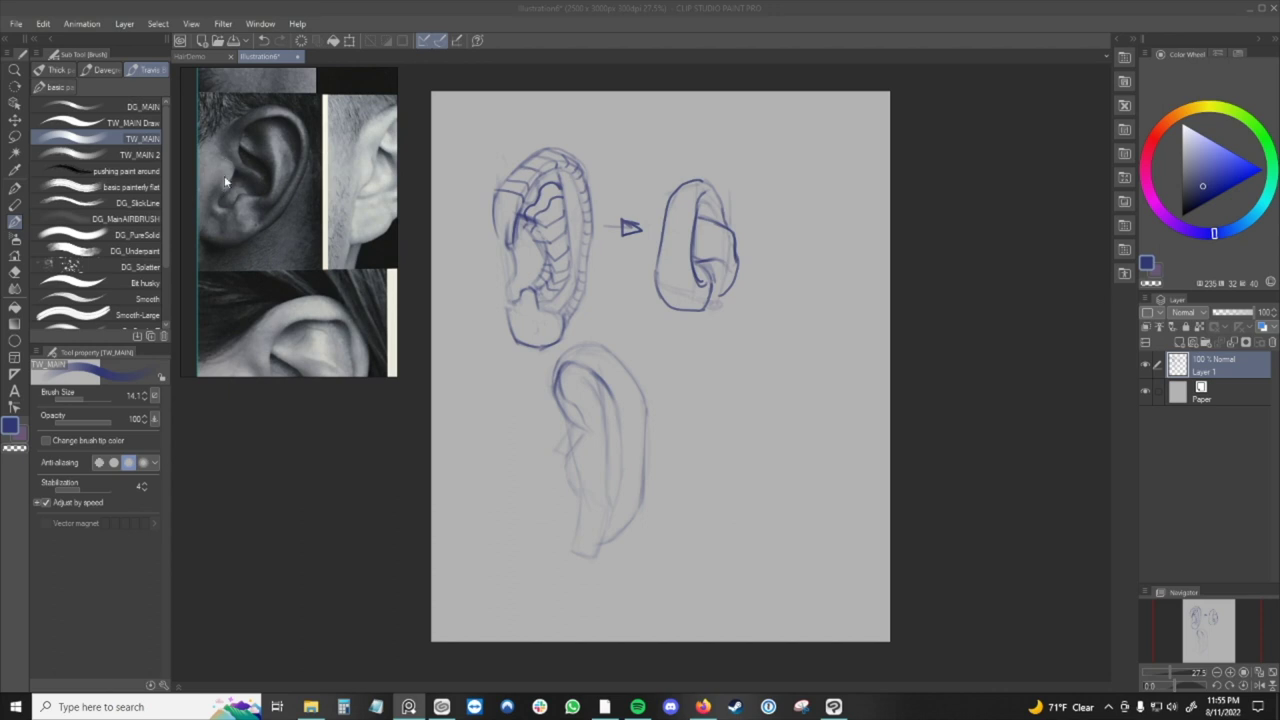
pyautogui.moveTo(294, 161); pyautogui.dragTo(256, 208)
pyautogui.click(571, 466)
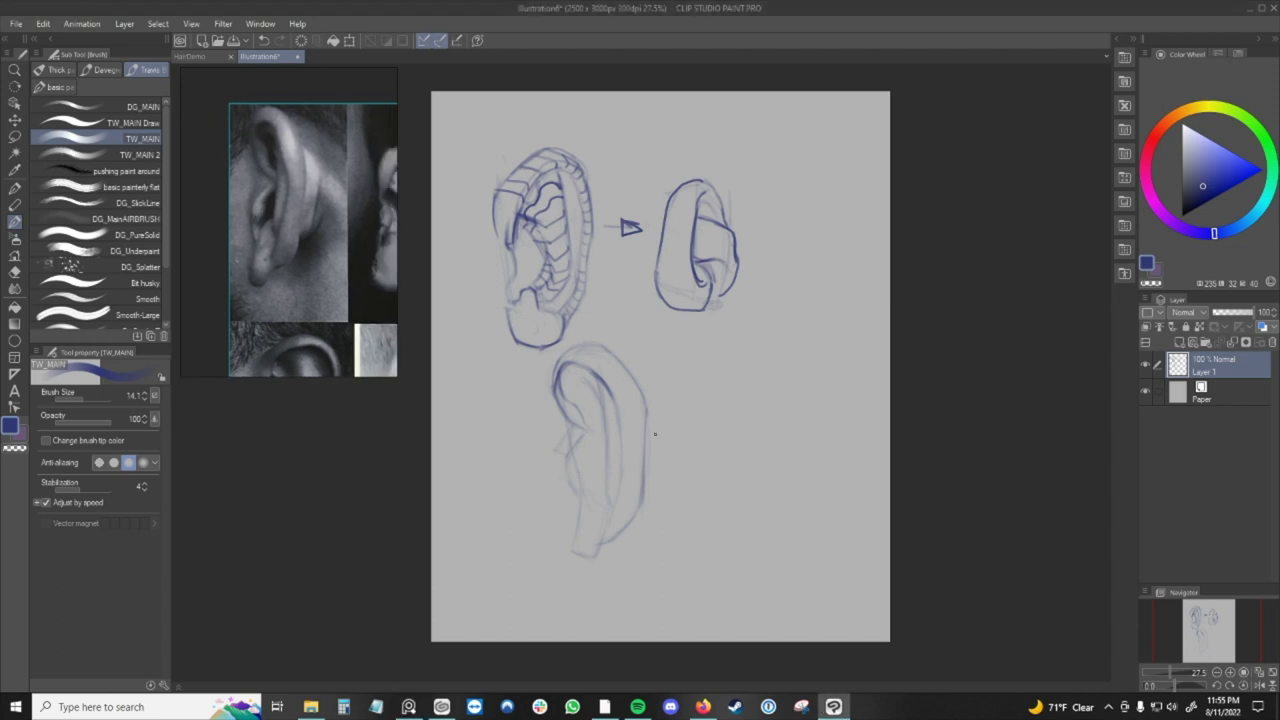
# Erase the lower ear's rough tragus lines and redraw the tragus as a rounded bump below the helix curl.
pyautogui.press('c')
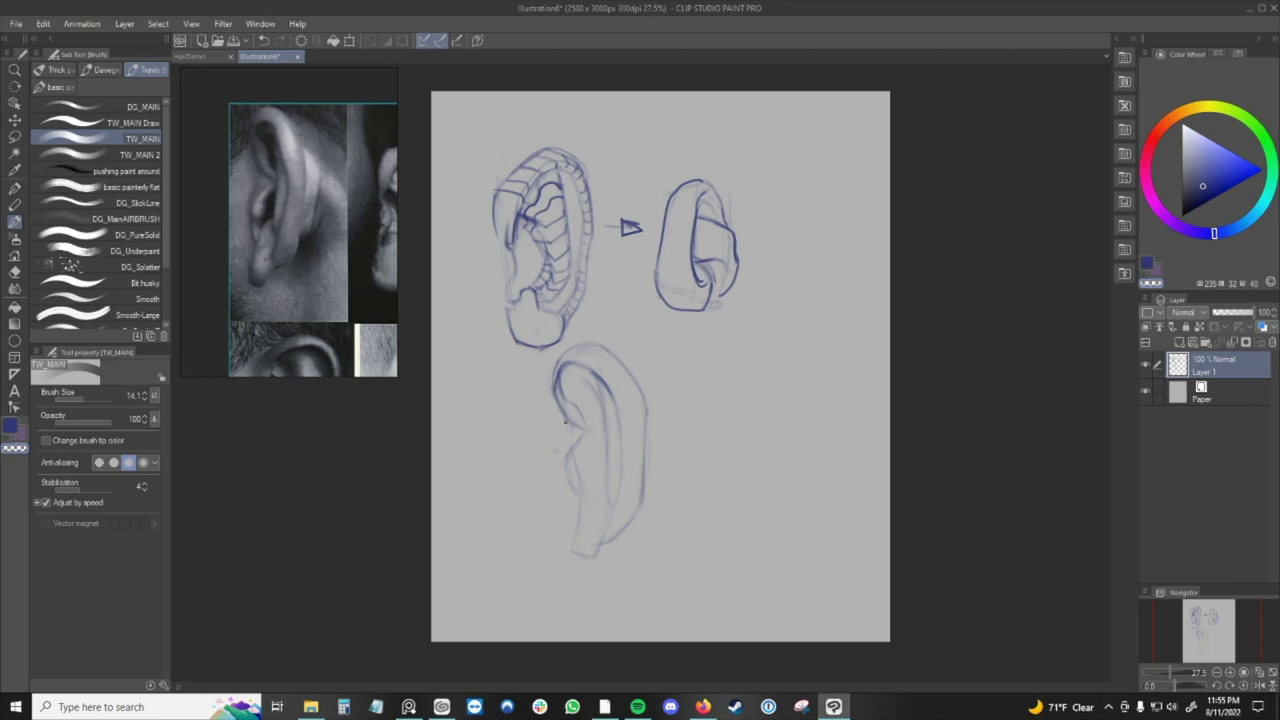
pyautogui.press('c')
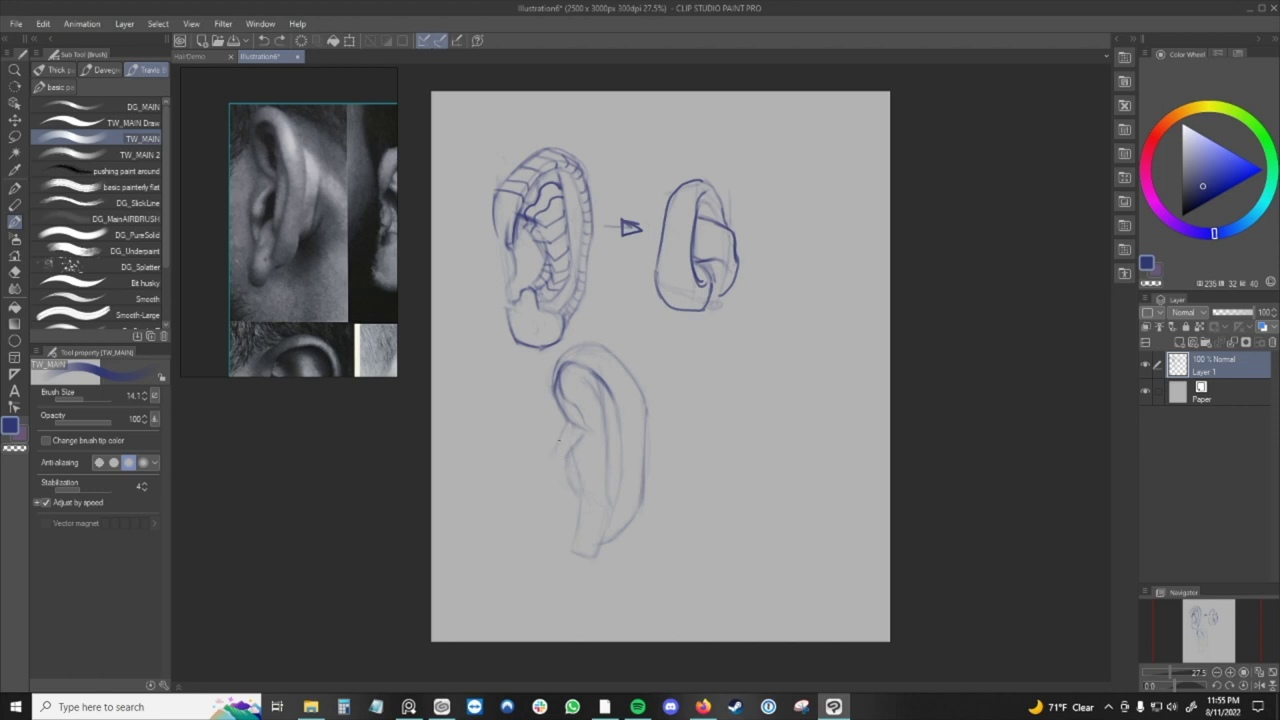
pyautogui.press('c')
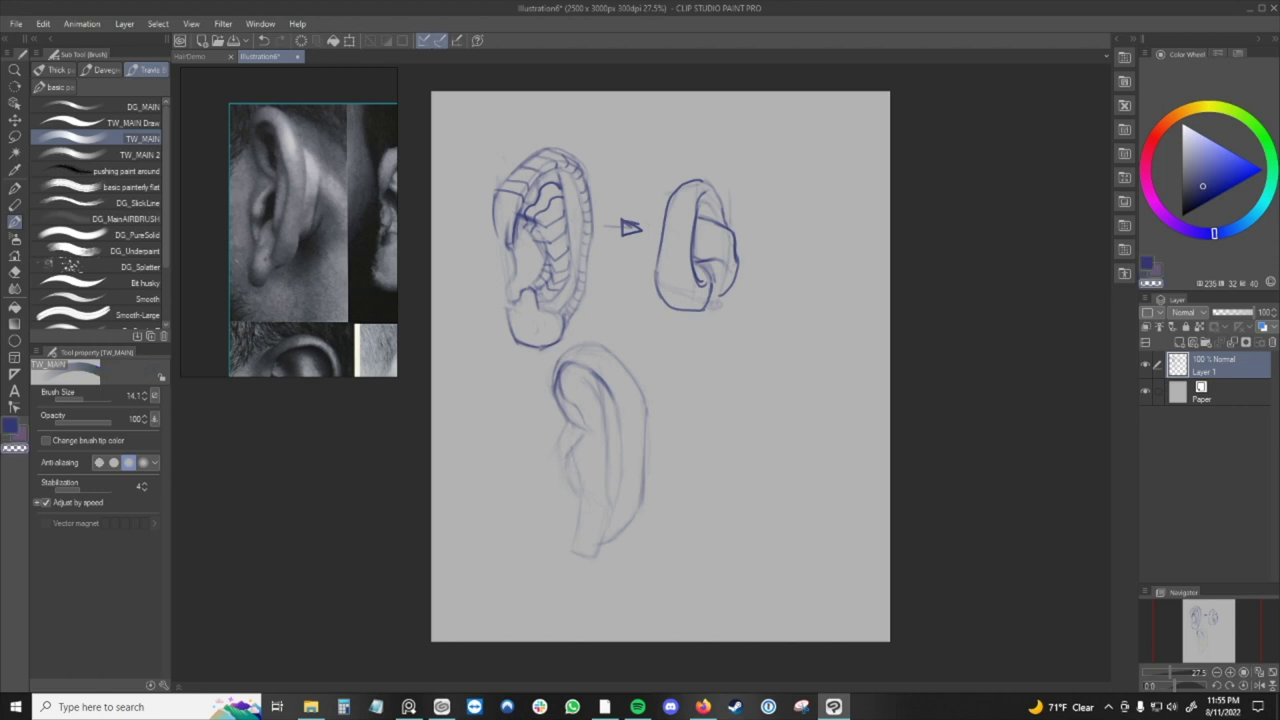
pyautogui.press('c')
pyautogui.press('c')
pyautogui.press('c')
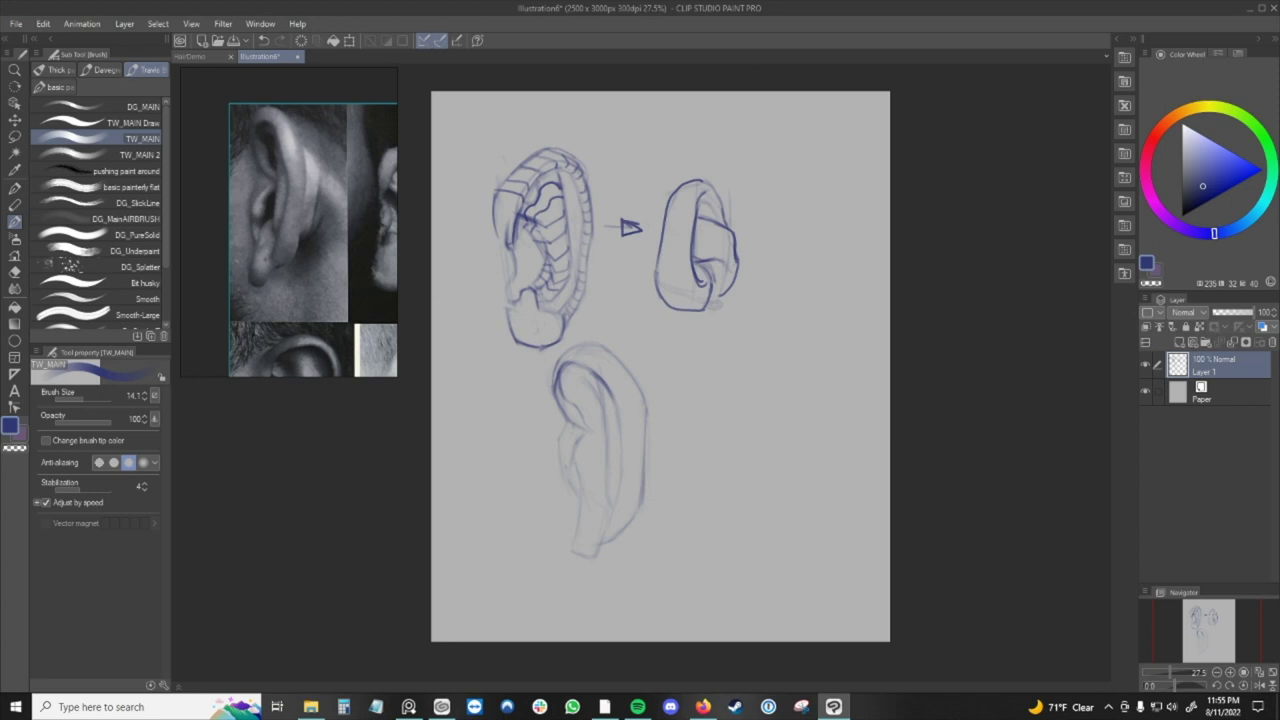
pyautogui.hotkey('ctrl', 'z')
pyautogui.click(568, 468)
pyautogui.press('c')
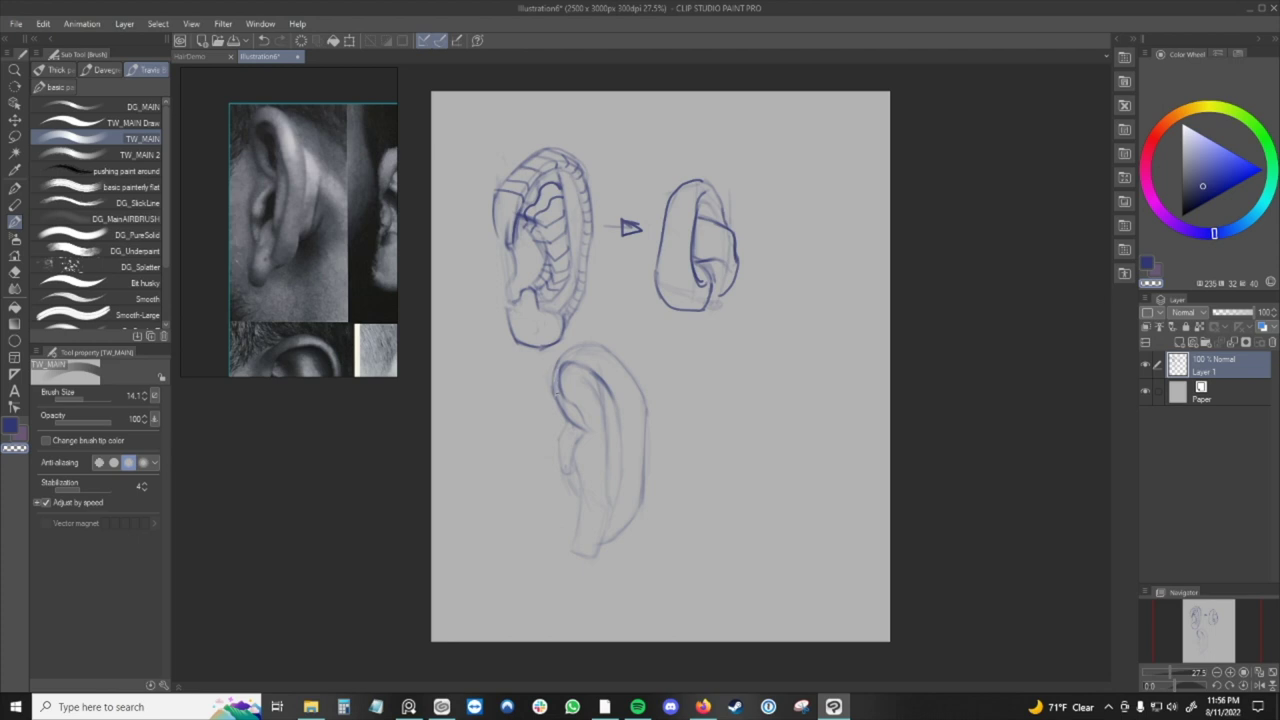
# Darken the lower ear's front helix curl and its inner edge, cleaning the strokes with transparent colour.
pyautogui.moveTo(559, 367); pyautogui.dragTo(556, 385)
pyautogui.press('c')
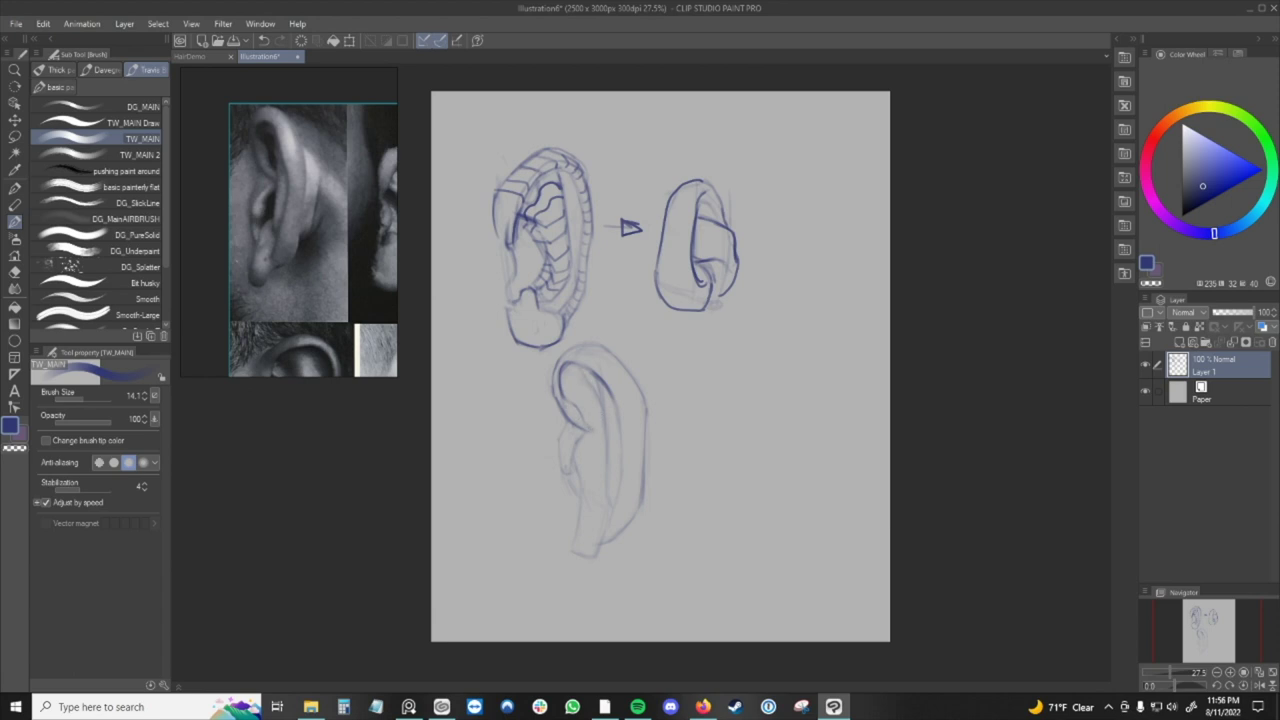
pyautogui.moveTo(593, 398); pyautogui.dragTo(600, 436)
pyautogui.press('c')
pyautogui.moveTo(600, 398)
pyautogui.mouseDown()
pyautogui.moveTo(606, 454)
pyautogui.moveTo(605, 423)
pyautogui.mouseUp()
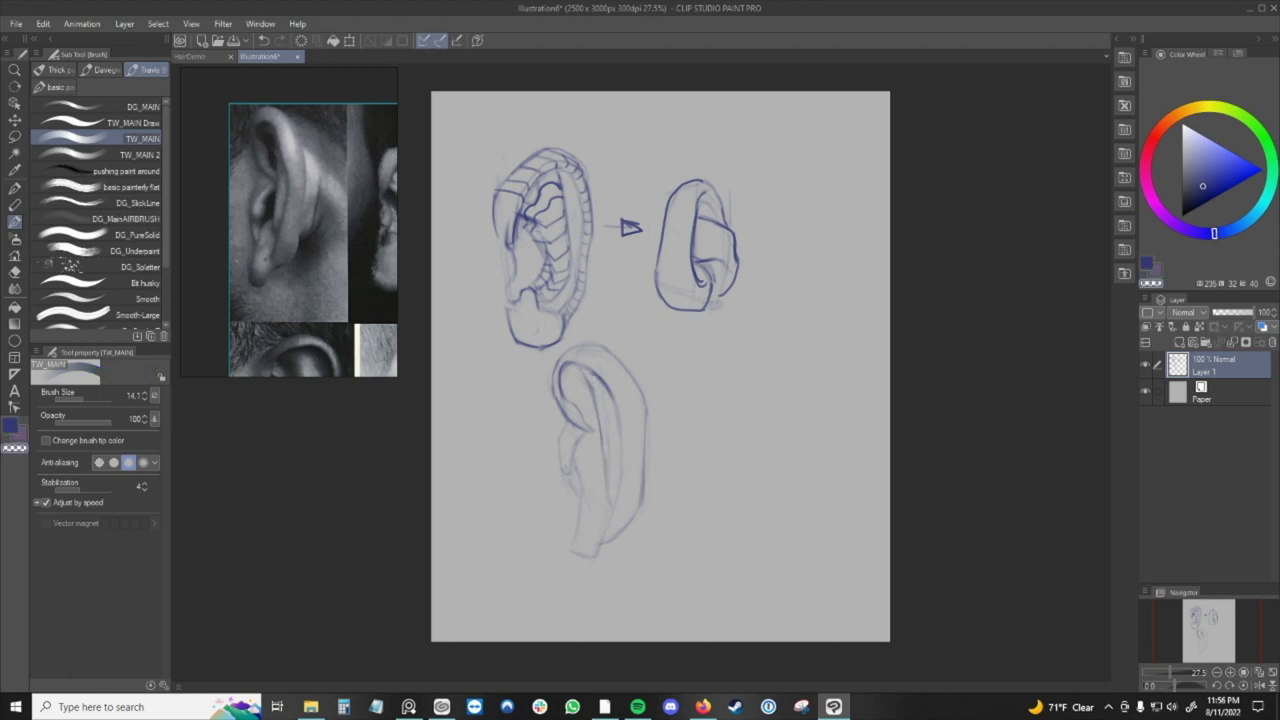
pyautogui.press('c')
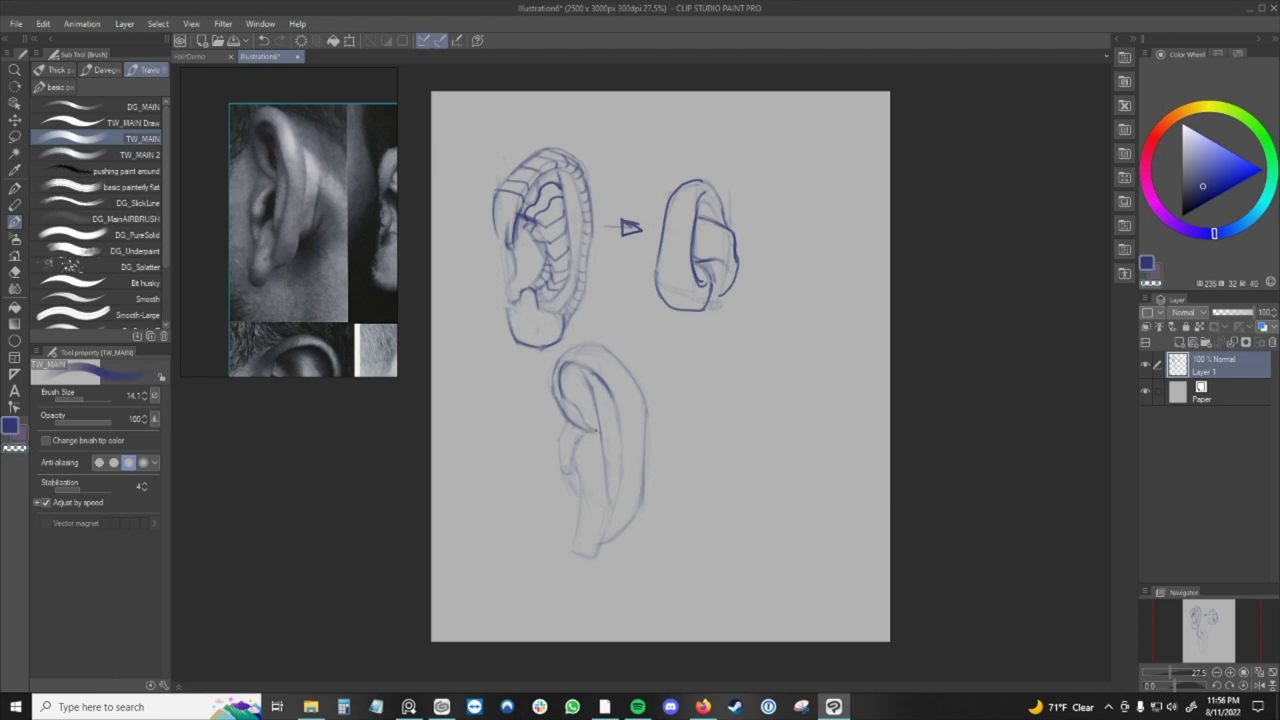
# Darken the lower ear's two inner helix lines from the curl down to the earlobe.
pyautogui.moveTo(602, 442); pyautogui.dragTo(593, 388)
pyautogui.moveTo(613, 406); pyautogui.dragTo(610, 388)
pyautogui.press('c')
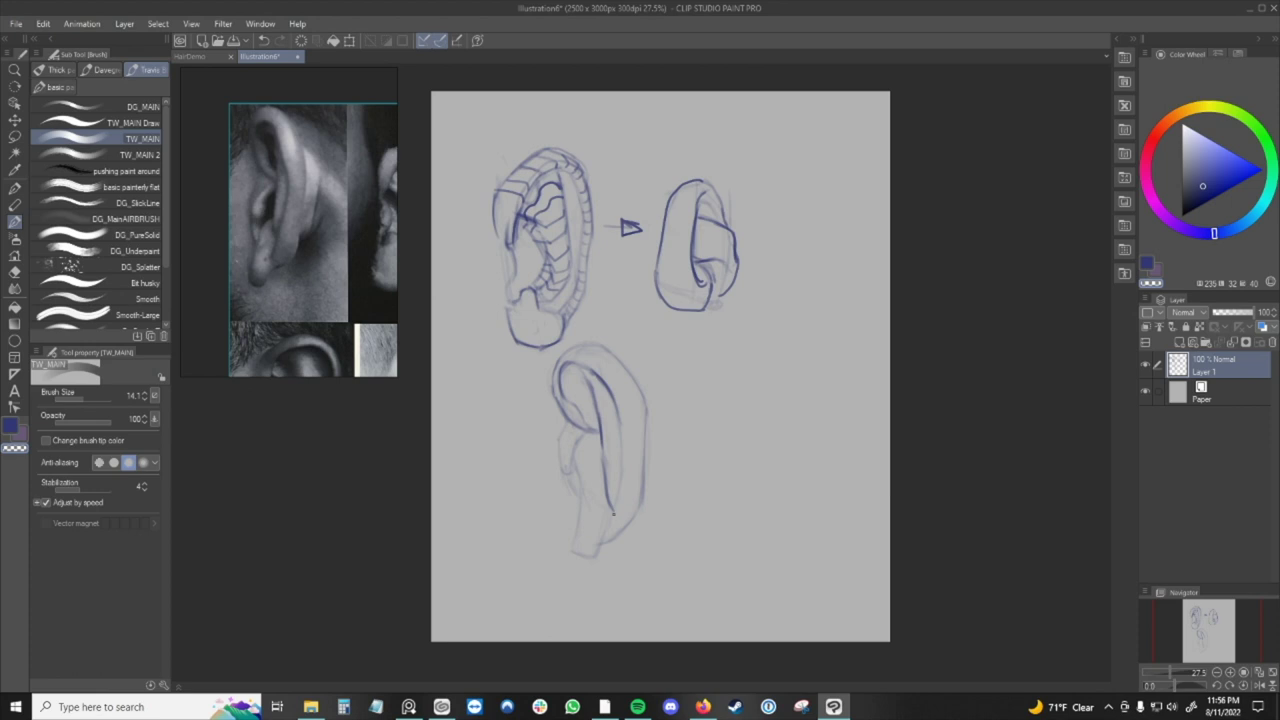
pyautogui.press('c')
pyautogui.moveTo(620, 462); pyautogui.dragTo(616, 500)
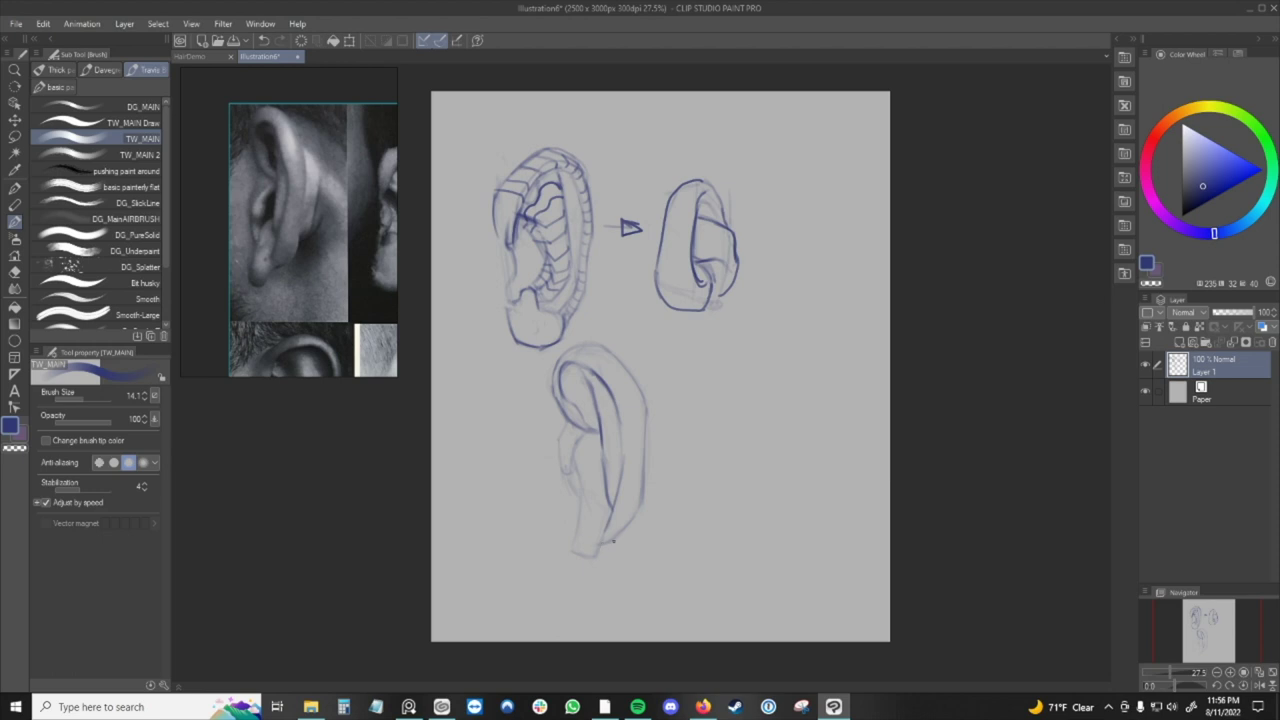
# Darken the lower ear's rear edge into the earlobe and redraw the lobe's bottom edge slightly lower.
pyautogui.moveTo(611, 543)
pyautogui.mouseDown()
pyautogui.moveTo(600, 550)
pyautogui.moveTo(639, 502)
pyautogui.moveTo(608, 545)
pyautogui.moveTo(634, 525)
pyautogui.moveTo(606, 543)
pyautogui.mouseUp()
pyautogui.press('c')
pyautogui.press('c')
pyautogui.moveTo(591, 568)
pyautogui.mouseDown()
pyautogui.moveTo(597, 557)
pyautogui.moveTo(590, 568)
pyautogui.mouseUp()
pyautogui.press('c')
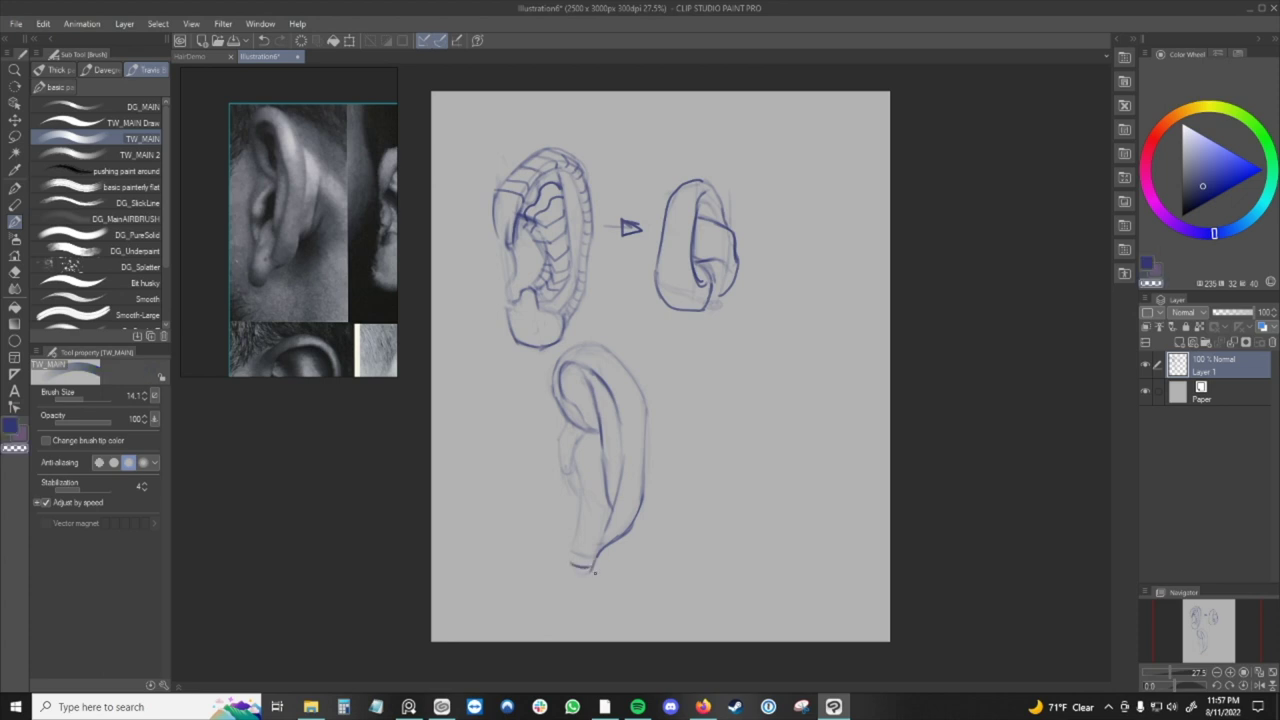
pyautogui.press('c')
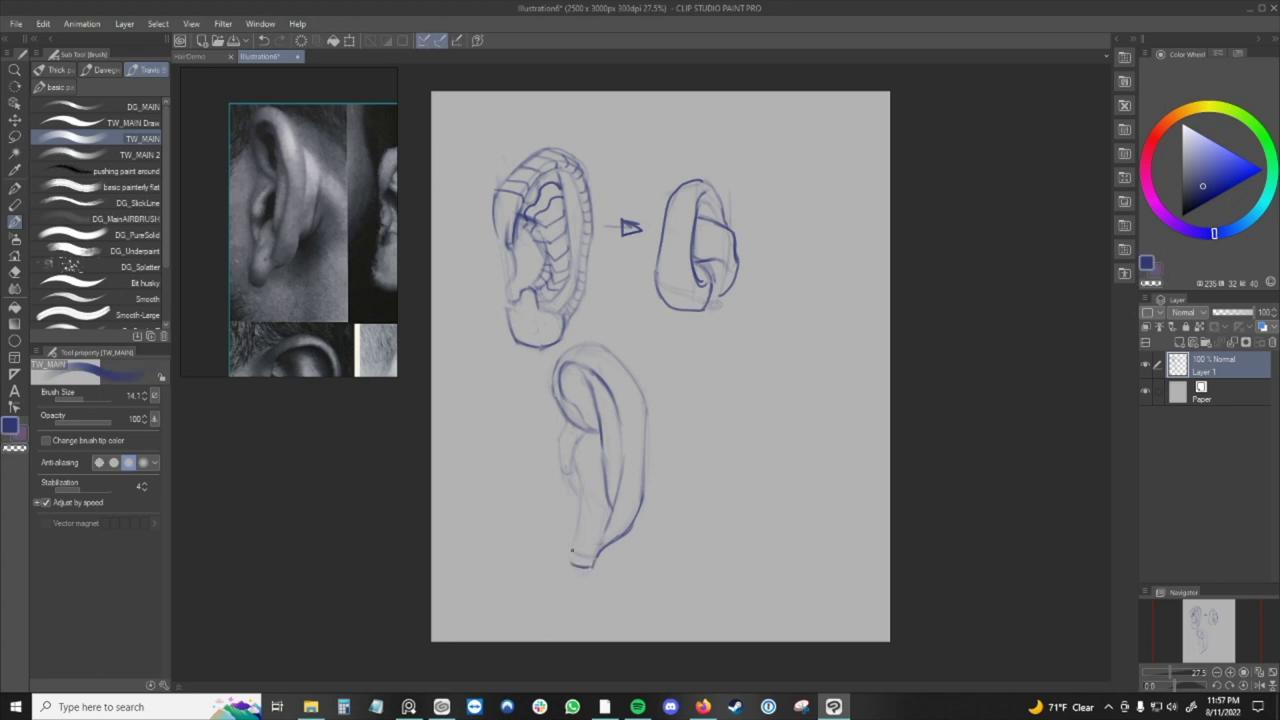
# Draw the earlobe's front edge curving up and over into the inner helix line.
pyautogui.moveTo(570, 541)
pyautogui.mouseDown()
pyautogui.moveTo(573, 568)
pyautogui.moveTo(582, 519)
pyautogui.mouseUp()
pyautogui.moveTo(578, 527); pyautogui.dragTo(597, 489)
pyautogui.press('c')
pyautogui.moveTo(596, 490)
pyautogui.mouseDown()
pyautogui.moveTo(584, 507)
pyautogui.moveTo(602, 491)
pyautogui.mouseUp()
pyautogui.press('c')
pyautogui.moveTo(609, 516); pyautogui.dragTo(614, 491)
pyautogui.press('c')
# Erase the lower ear's rounded tragus and redraw it with a narrow hollow behind it.
pyautogui.press('c')
pyautogui.press('c')
pyautogui.press('c')
pyautogui.press('c')
pyautogui.press('e')
pyautogui.moveTo(578, 472)
pyautogui.mouseDown()
pyautogui.moveTo(559, 443)
pyautogui.moveTo(571, 480)
pyautogui.mouseUp()
pyautogui.press('b')
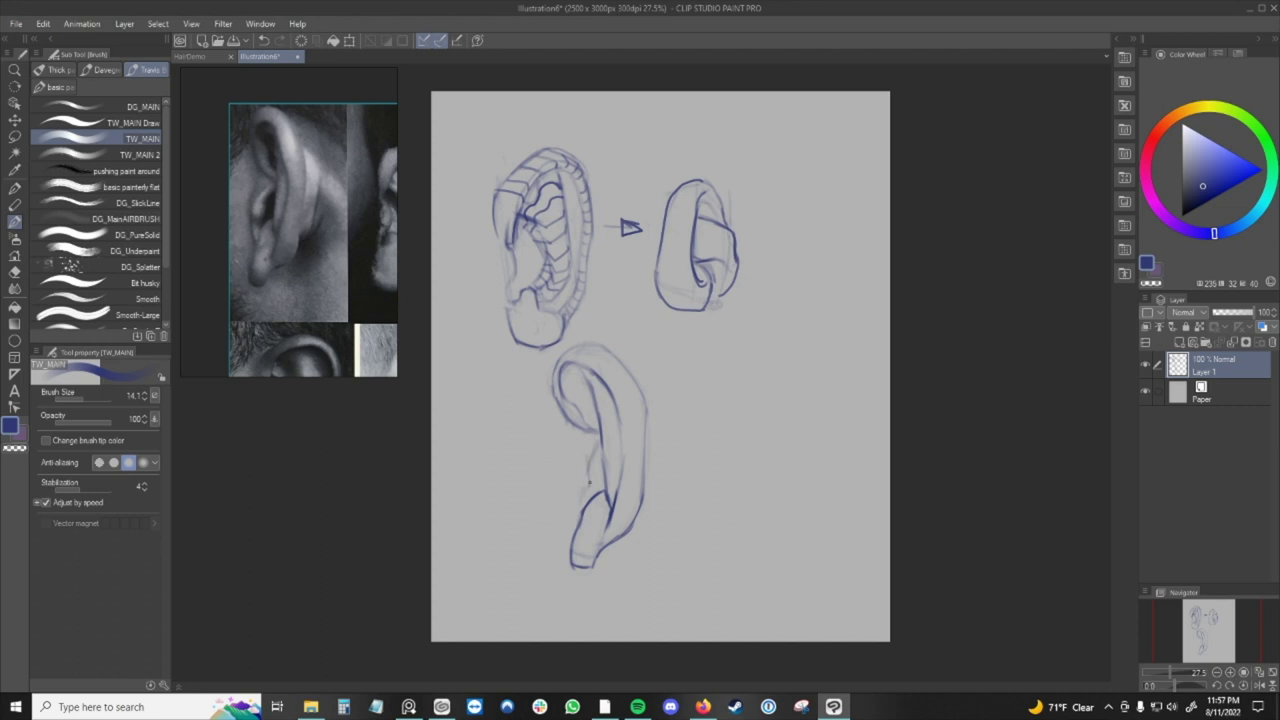
pyautogui.moveTo(582, 494); pyautogui.dragTo(585, 500)
pyautogui.moveTo(573, 432); pyautogui.dragTo(569, 458)
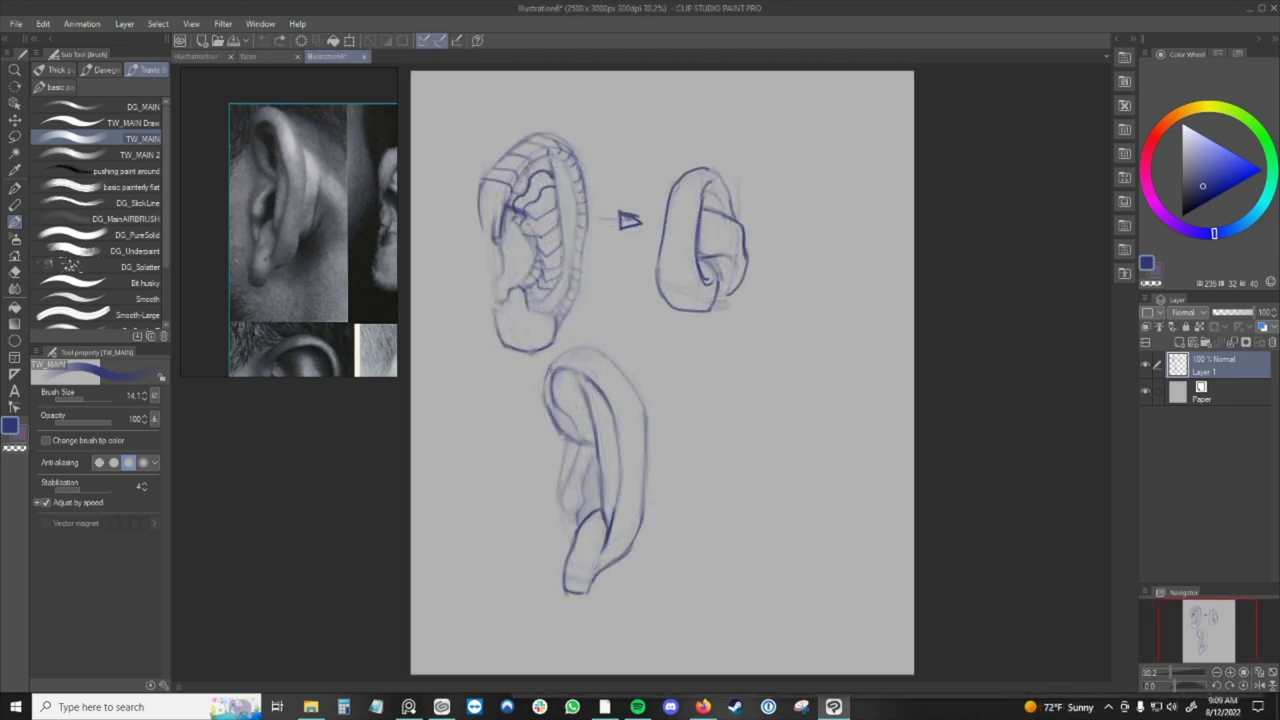
# Add curved cross-contours around the lower ear's helix, from the front curl down the upper rear rim.
pyautogui.moveTo(549, 372); pyautogui.dragTo(561, 364)
pyautogui.moveTo(595, 374); pyautogui.dragTo(613, 363)
pyautogui.moveTo(606, 403); pyautogui.dragTo(630, 387)
pyautogui.moveTo(617, 428); pyautogui.dragTo(641, 425)
pyautogui.moveTo(621, 466); pyautogui.dragTo(642, 463)
pyautogui.hotkey('ctrl', 'z')
pyautogui.moveTo(622, 471); pyautogui.dragTo(642, 466)
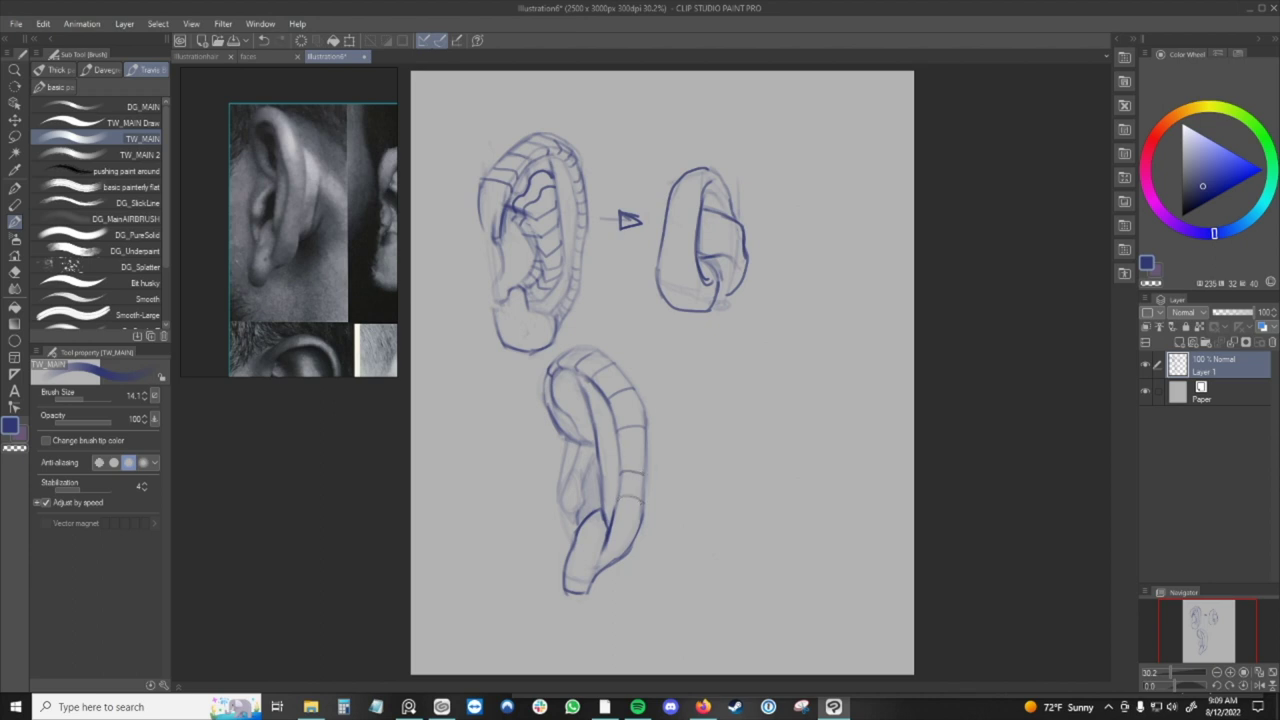
# Fill in more cross-contours along the middle and lower rear rim of the lower ear.
pyautogui.moveTo(618, 446); pyautogui.dragTo(642, 448)
pyautogui.moveTo(620, 525); pyautogui.dragTo(635, 521)
pyautogui.hotkey('ctrl', 'z')
pyautogui.hotkey('ctrl', 'z')
pyautogui.moveTo(618, 508); pyautogui.dragTo(628, 512)
pyautogui.moveTo(619, 452); pyautogui.dragTo(640, 448)
pyautogui.hotkey('ctrl', 'z')
pyautogui.hotkey('ctrl', 'y')
# Add curved cross-contours up the lower ear's earlobe, undoing and redrawing strokes that miss the form.
pyautogui.moveTo(568, 575); pyautogui.dragTo(586, 583)
pyautogui.hotkey('ctrl', 'z')
pyautogui.moveTo(568, 568); pyautogui.dragTo(590, 564)
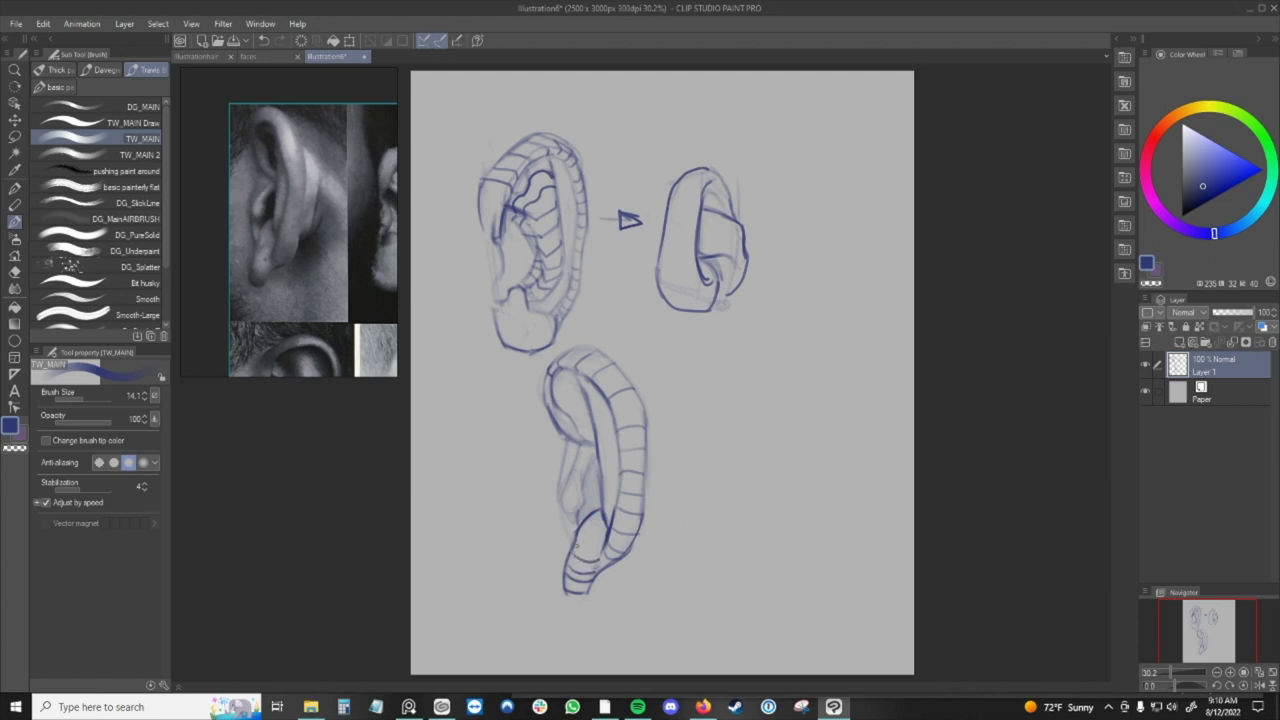
pyautogui.moveTo(580, 552); pyautogui.dragTo(604, 546)
pyautogui.hotkey('ctrl', 'z')
pyautogui.click(483, 458)
pyautogui.moveTo(578, 530)
pyautogui.mouseDown()
pyautogui.moveTo(604, 543)
pyautogui.moveTo(580, 531)
pyautogui.moveTo(606, 538)
pyautogui.moveTo(590, 534)
pyautogui.mouseUp()
pyautogui.hotkey('ctrl', 'z')
pyautogui.hotkey('ctrl', 'z')
# Add cross-contours along the lower ear's narrow inner ridge and darken the ridge's rear edge.
pyautogui.moveTo(598, 428); pyautogui.dragTo(611, 423)
pyautogui.moveTo(611, 408); pyautogui.dragTo(613, 511)
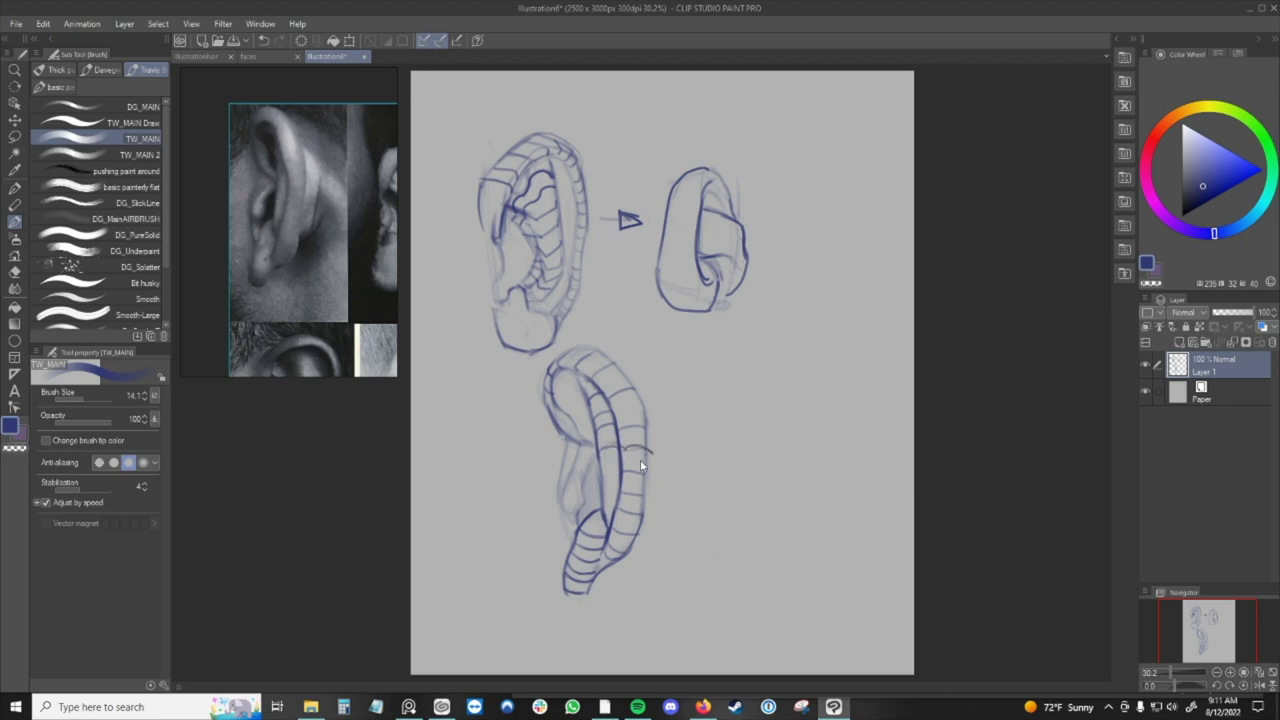
pyautogui.moveTo(600, 469); pyautogui.dragTo(614, 466)
# Draw an arrow pointing at the back-view ear and add cross-contours around its upper rim and inner form.
pyautogui.moveTo(806, 224)
pyautogui.mouseDown()
pyautogui.moveTo(714, 254)
pyautogui.moveTo(724, 219)
pyautogui.moveTo(718, 257)
pyautogui.moveTo(733, 261)
pyautogui.mouseUp()
pyautogui.hotkey('ctrl', 'z')
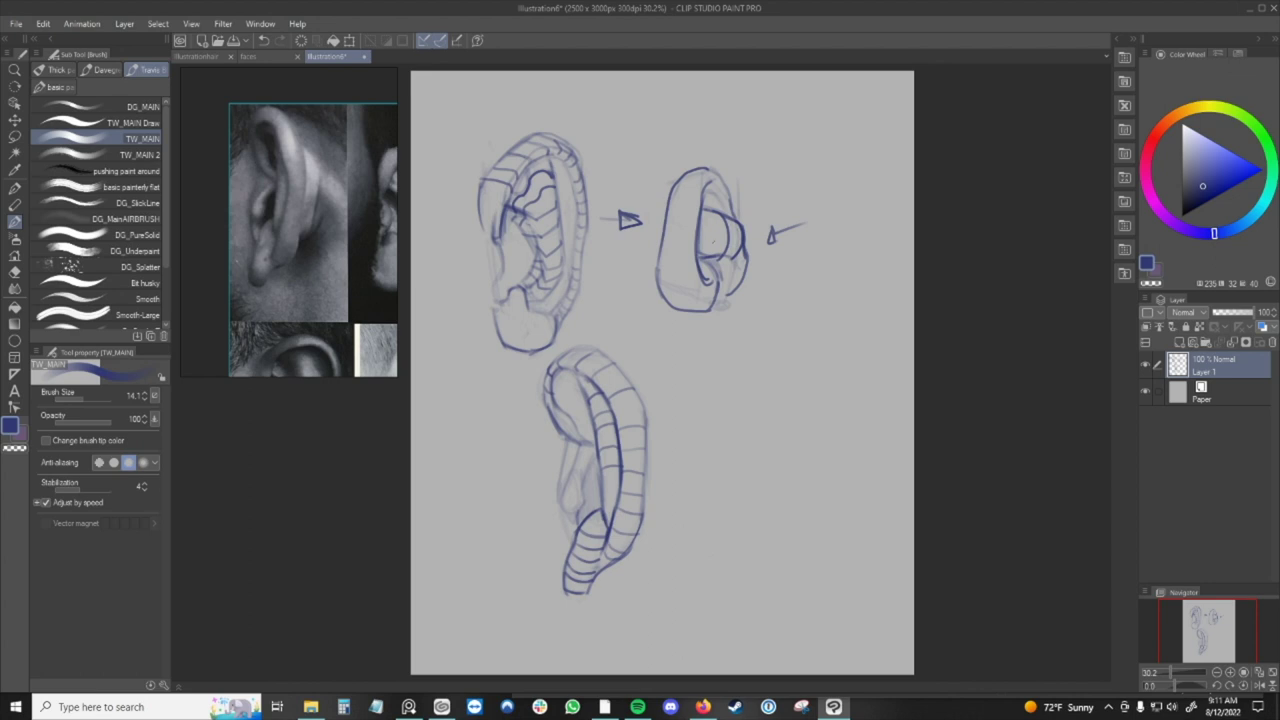
pyautogui.moveTo(663, 214); pyautogui.dragTo(698, 214)
pyautogui.moveTo(676, 191)
pyautogui.mouseDown()
pyautogui.moveTo(710, 172)
pyautogui.moveTo(728, 196)
pyautogui.mouseUp()
# Shade the hollow behind the lower ear's tragus solid and darken the front curl, tragus edge and earlobe base.
pyautogui.moveTo(601, 489)
pyautogui.mouseDown()
pyautogui.moveTo(618, 486)
pyautogui.moveTo(618, 499)
pyautogui.mouseUp()
pyautogui.moveTo(553, 401); pyautogui.dragTo(567, 437)
pyautogui.moveTo(575, 513)
pyautogui.mouseDown()
pyautogui.moveTo(579, 523)
pyautogui.moveTo(590, 458)
pyautogui.moveTo(582, 495)
pyautogui.moveTo(596, 507)
pyautogui.moveTo(575, 524)
pyautogui.moveTo(591, 508)
pyautogui.mouseUp()
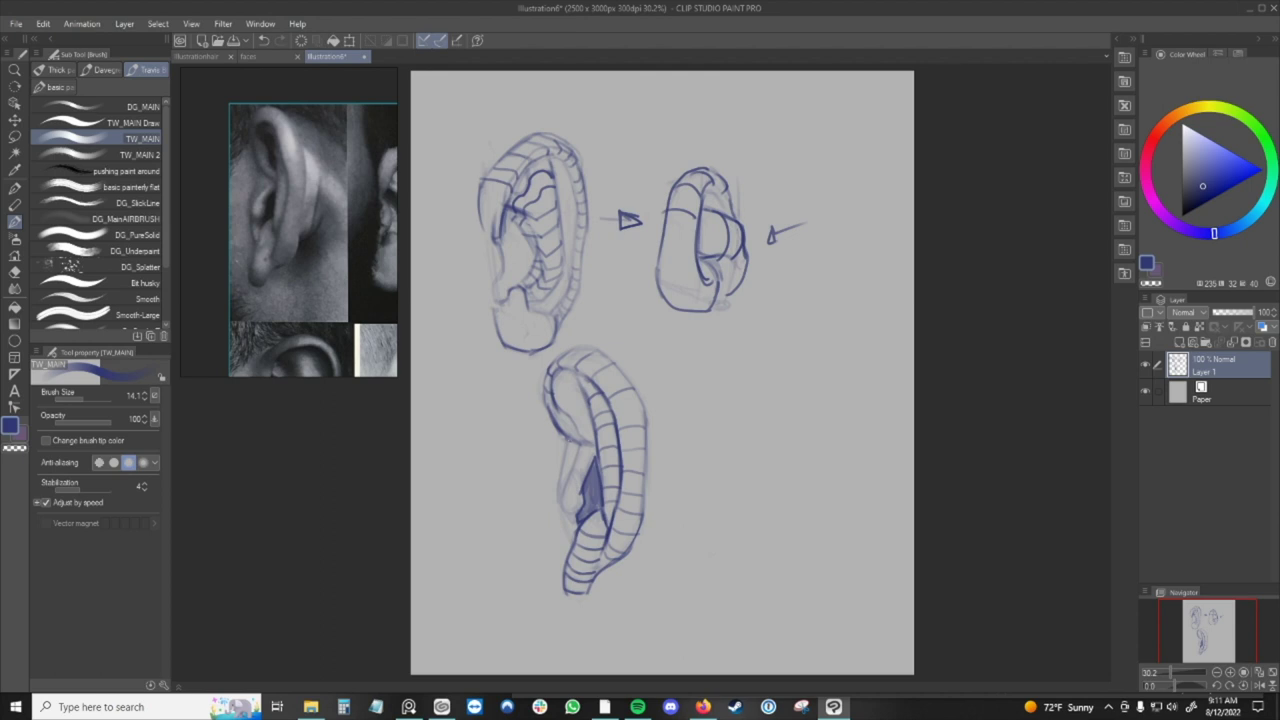
pyautogui.moveTo(565, 434); pyautogui.dragTo(563, 458)
pyautogui.moveTo(563, 593); pyautogui.dragTo(595, 575)
# Look over the ear reference photos for another viewing angle and bring the rear three-quarter ear close up.
pyautogui.scroll(-4, 336, 258)
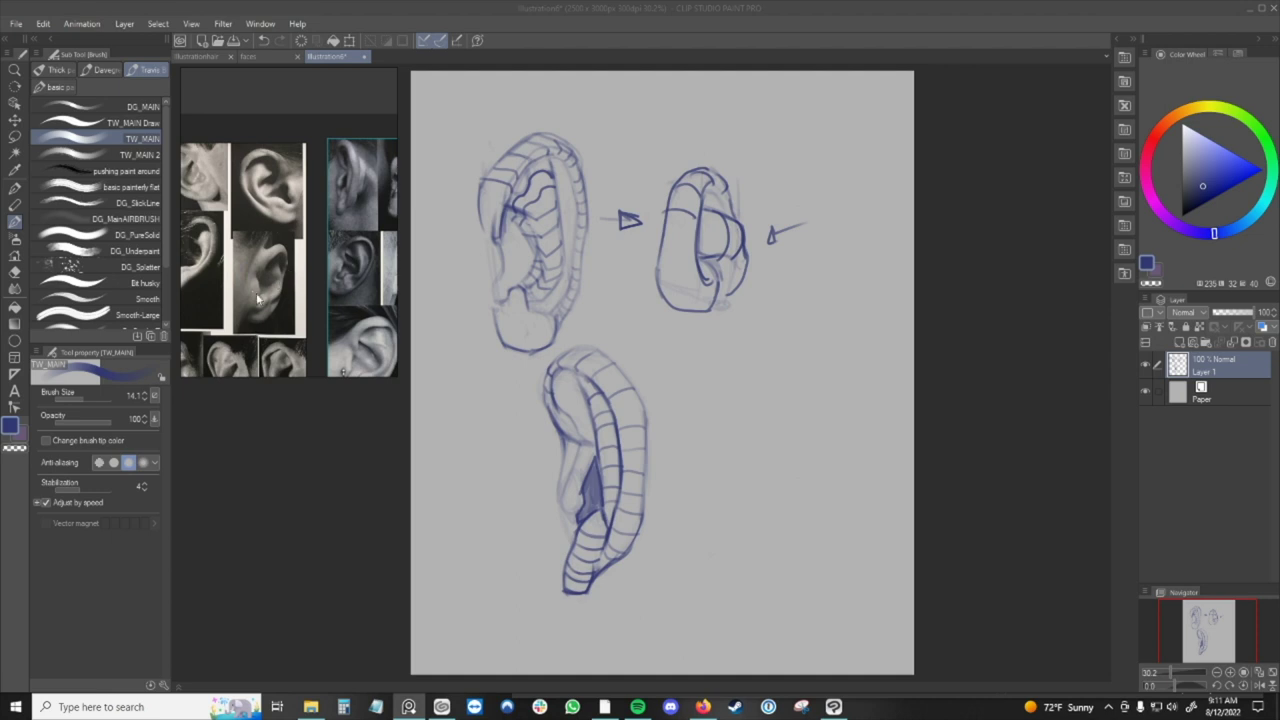
pyautogui.moveTo(293, 294); pyautogui.dragTo(140, 216)
pyautogui.scroll(1, 298, 258)
pyautogui.scroll(2, 298, 263)
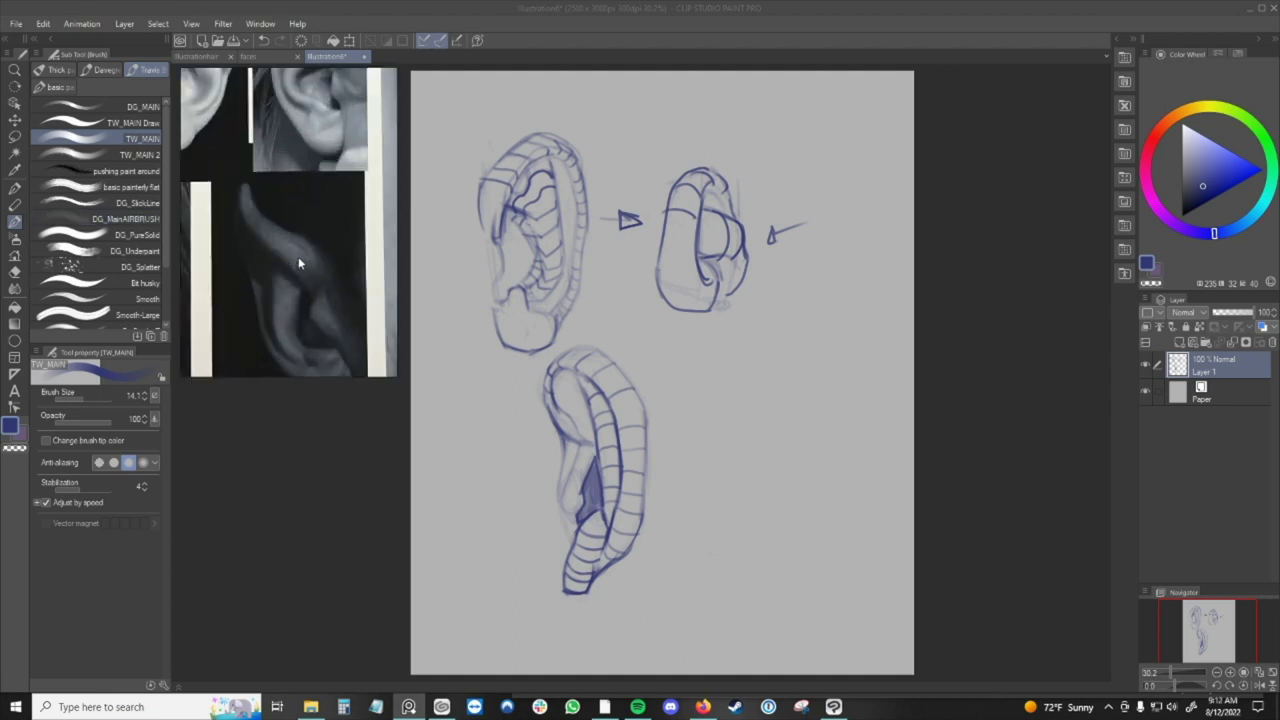
pyautogui.scroll(-4, 297, 330)
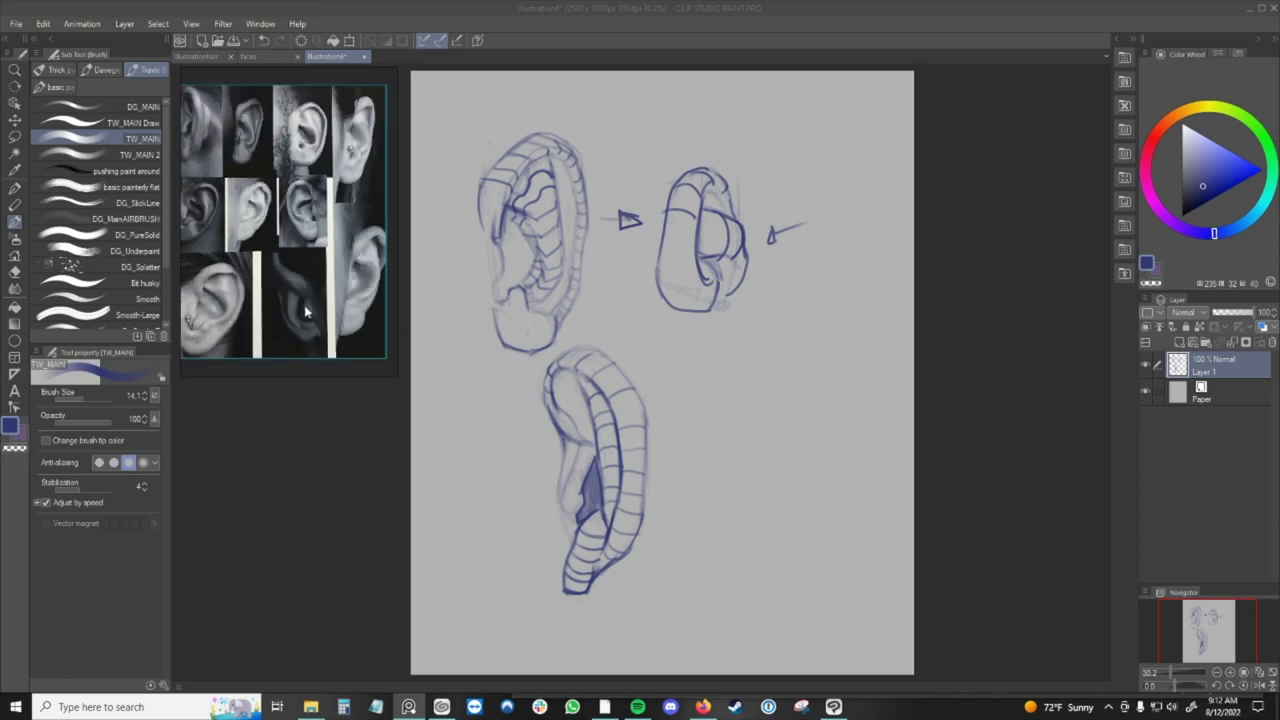
pyautogui.moveTo(258, 316); pyautogui.dragTo(322, 322)
pyautogui.moveTo(254, 290); pyautogui.dragTo(407, 297)
pyautogui.scroll(2, 316, 290)
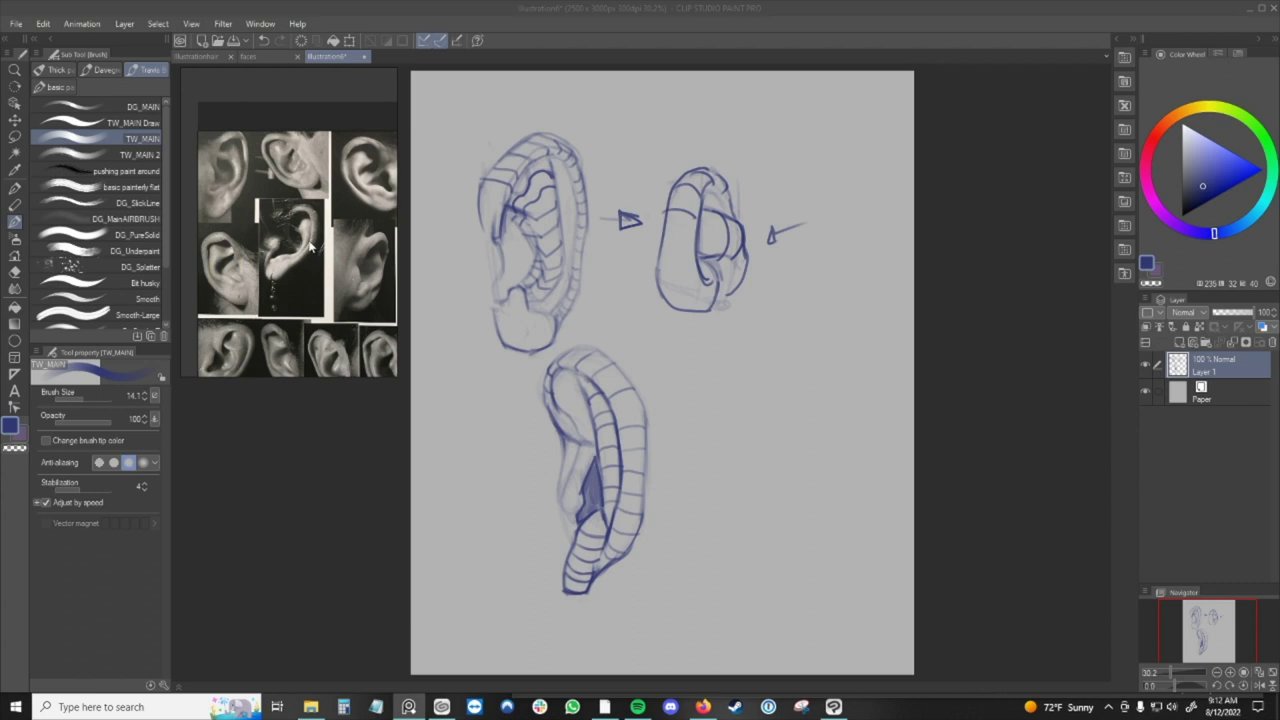
pyautogui.scroll(1, 316, 250)
pyautogui.moveTo(314, 250); pyautogui.dragTo(318, 175)
pyautogui.scroll(-3, 318, 232)
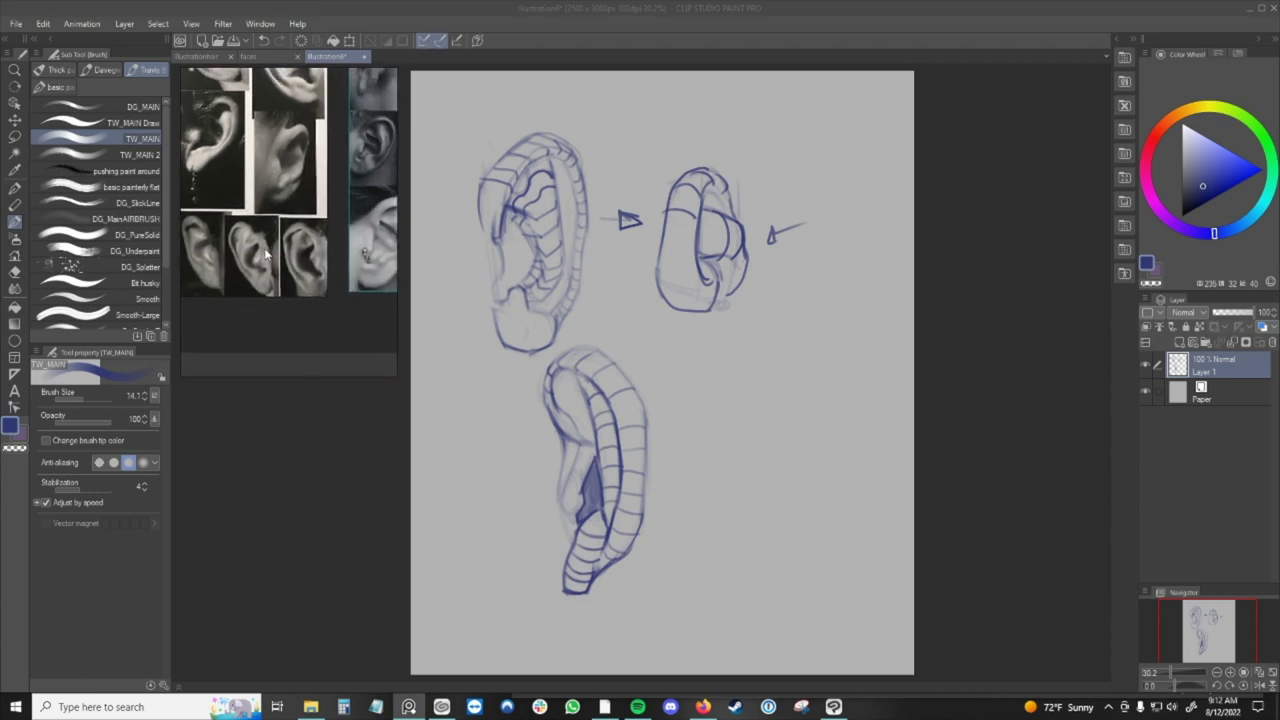
pyautogui.scroll(-4, 290, 282)
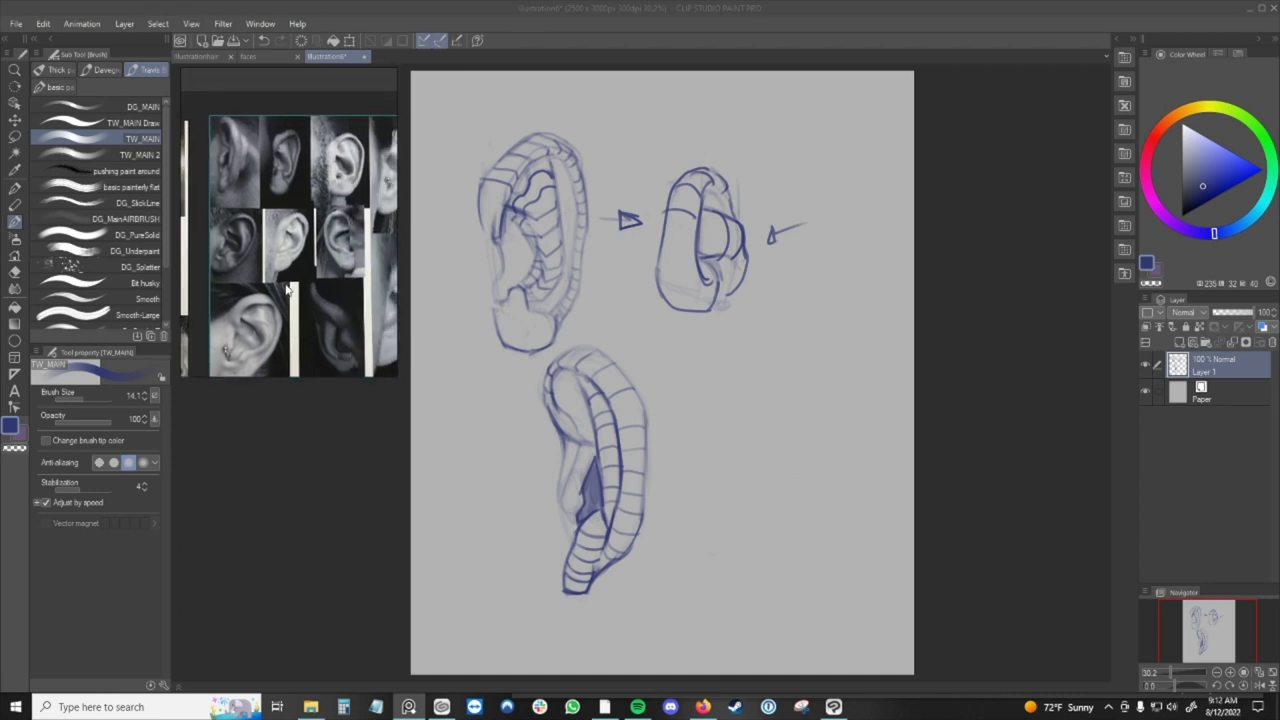
pyautogui.moveTo(276, 291); pyautogui.dragTo(311, 228)
pyautogui.scroll(-2, 311, 228)
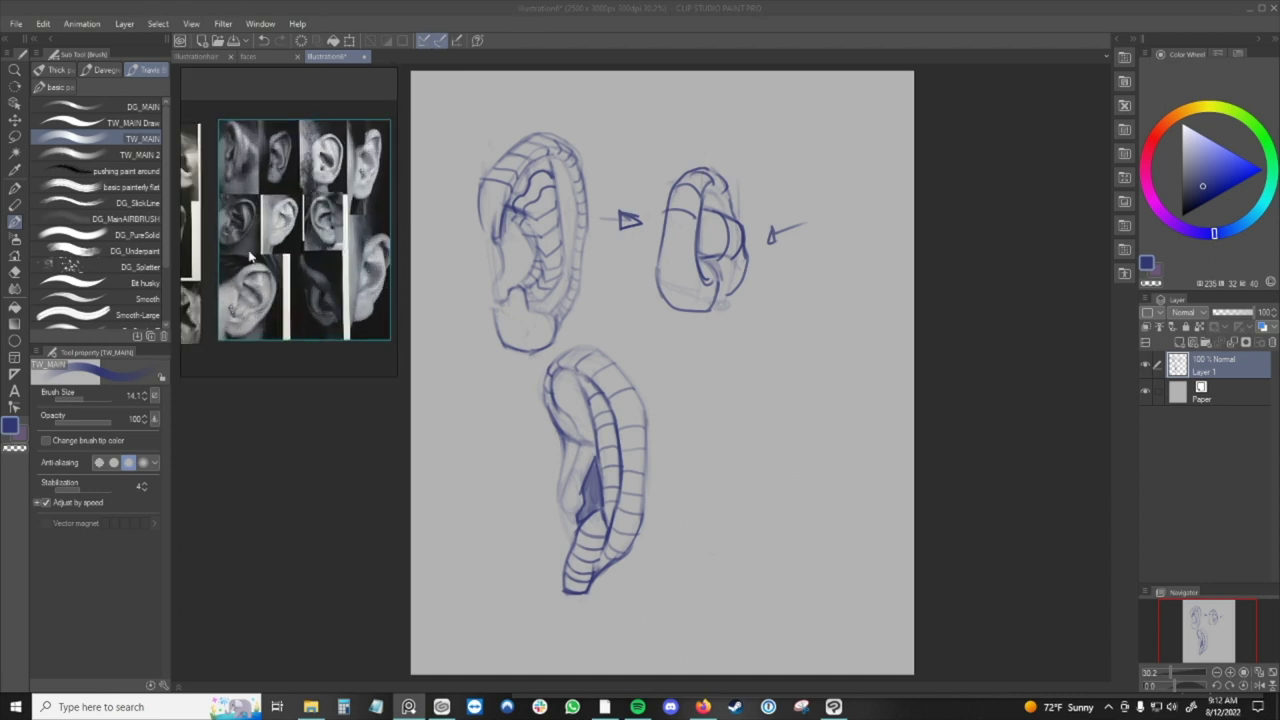
pyautogui.moveTo(281, 294); pyautogui.dragTo(261, 274)
pyautogui.scroll(5, 366, 271)
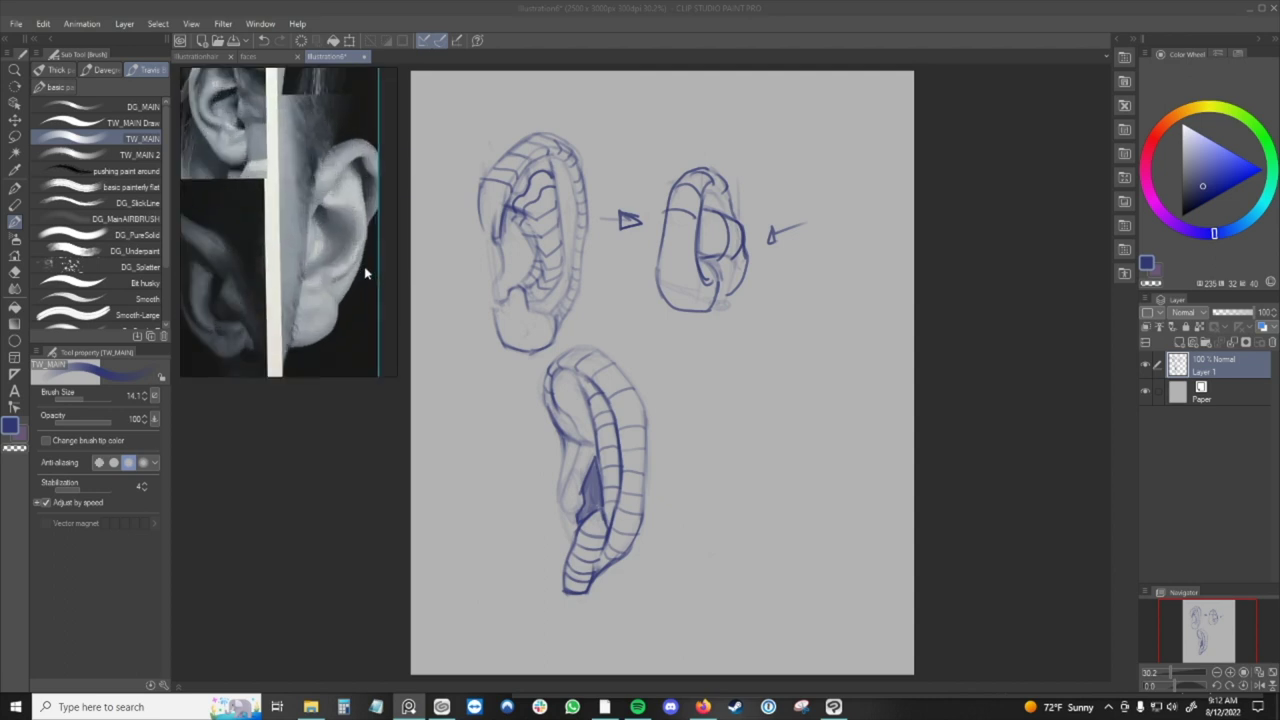
# Rough in a new tilted ear outline beside the lower ear, with its inner helix line running toward the lobe.
pyautogui.click(723, 403)
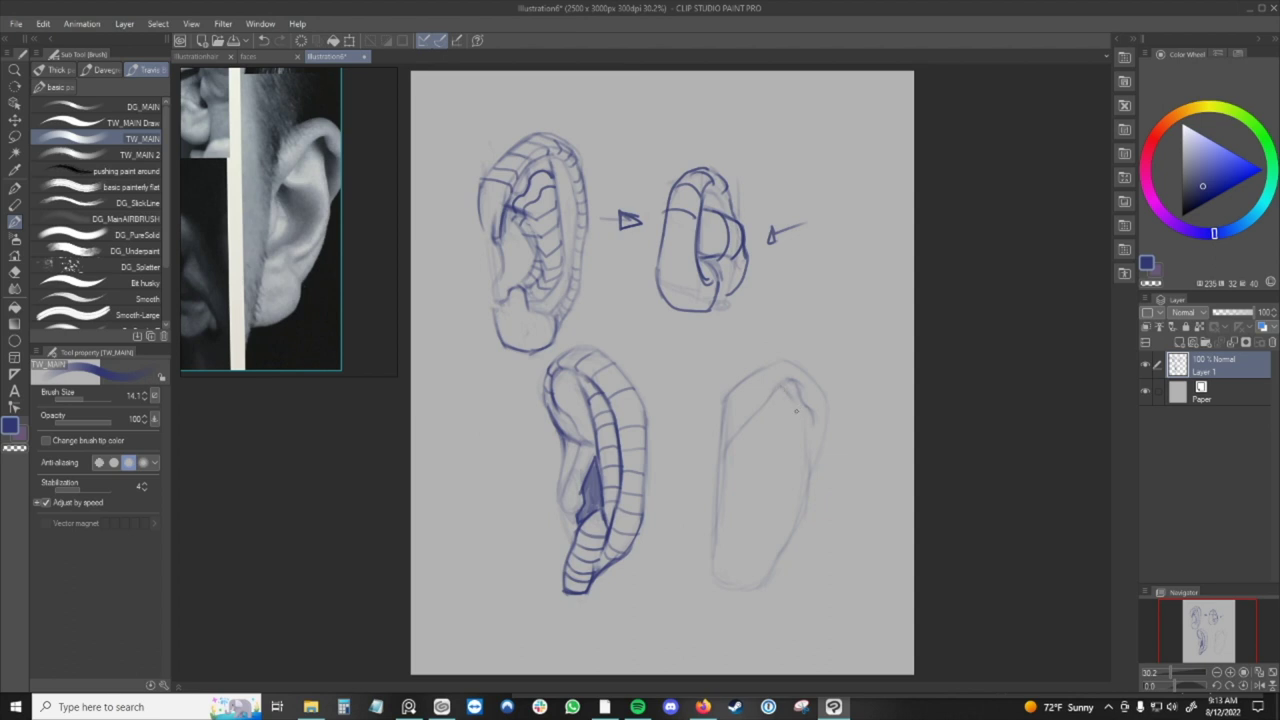
pyautogui.moveTo(799, 427); pyautogui.dragTo(806, 450)
pyautogui.press('c')
pyautogui.press('c')
pyautogui.click(812, 473)
pyautogui.moveTo(808, 502); pyautogui.dragTo(780, 528)
pyautogui.moveTo(798, 534); pyautogui.dragTo(768, 560)
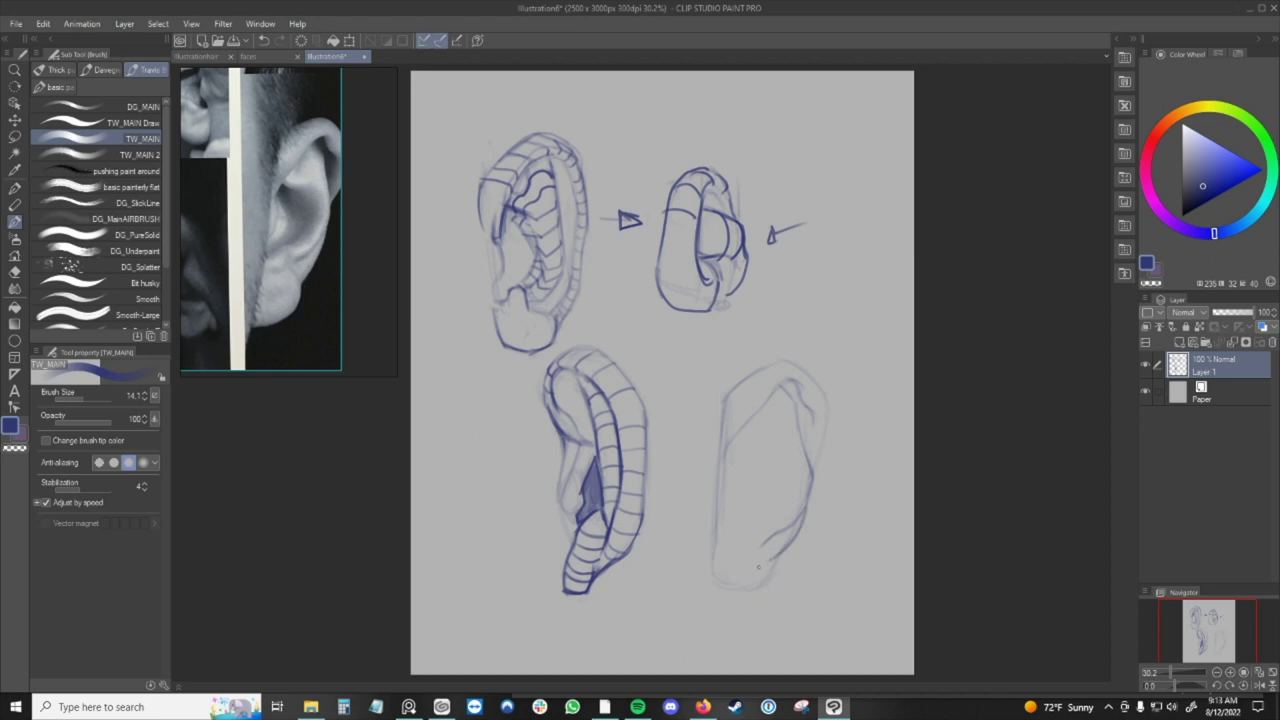
# Darken the new ear's outer helix along the top and rear, and sketch the upper edge of its bowl.
pyautogui.press('c')
pyautogui.hotkey('ctrl', 'z')
pyautogui.moveTo(812, 380); pyautogui.dragTo(826, 404)
pyautogui.moveTo(761, 367); pyautogui.dragTo(791, 360)
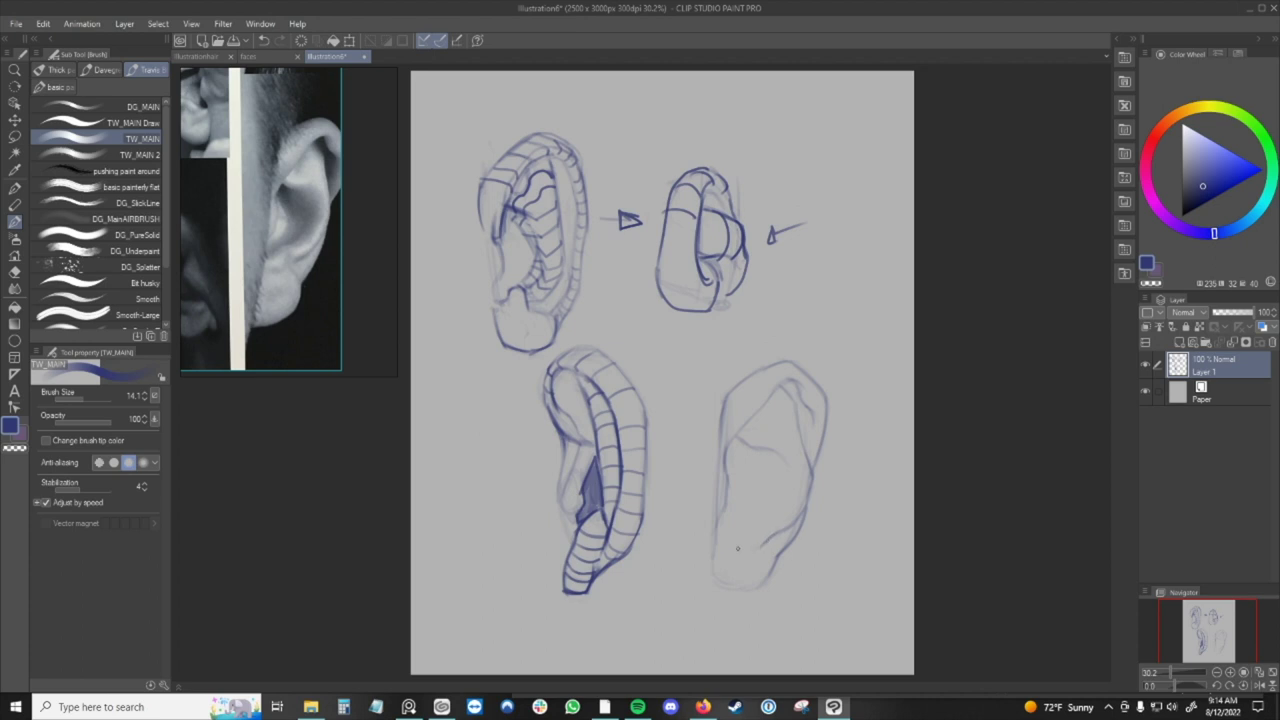
# Draw the curved antitragus fold separating the new ear's bowl from its earlobe.
pyautogui.press('c')
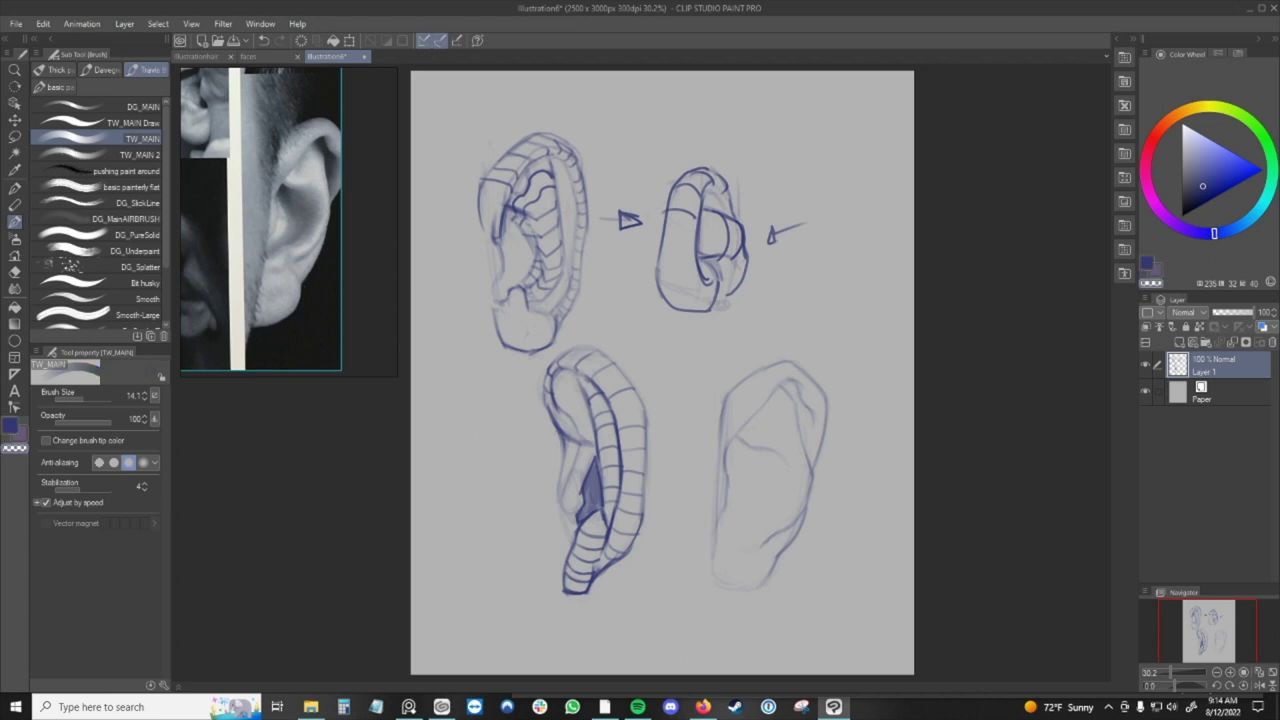
pyautogui.moveTo(767, 542); pyautogui.dragTo(772, 532)
pyautogui.press('c')
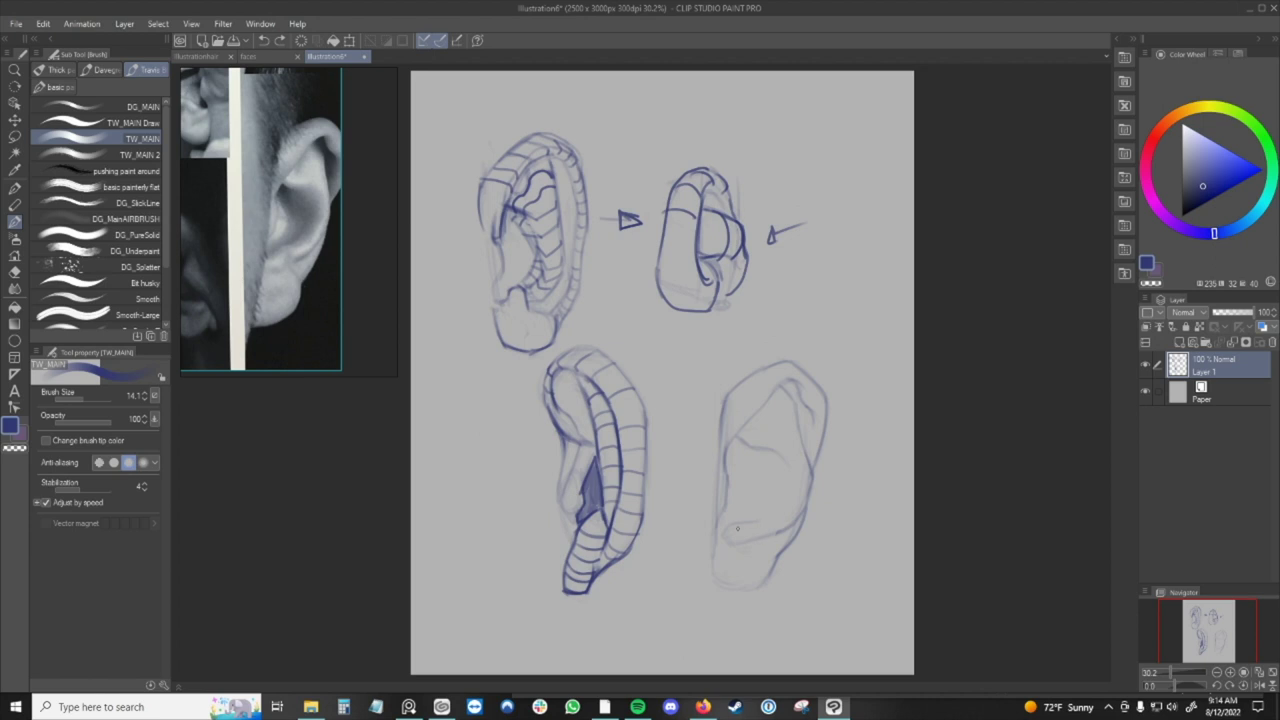
pyautogui.moveTo(724, 534); pyautogui.dragTo(727, 530)
# Strengthen the fold above the new ear's bowl and sketch the bowl's curved inner rim.
pyautogui.moveTo(732, 438); pyautogui.dragTo(750, 422)
pyautogui.press('c')
pyautogui.press('c')
pyautogui.press('c')
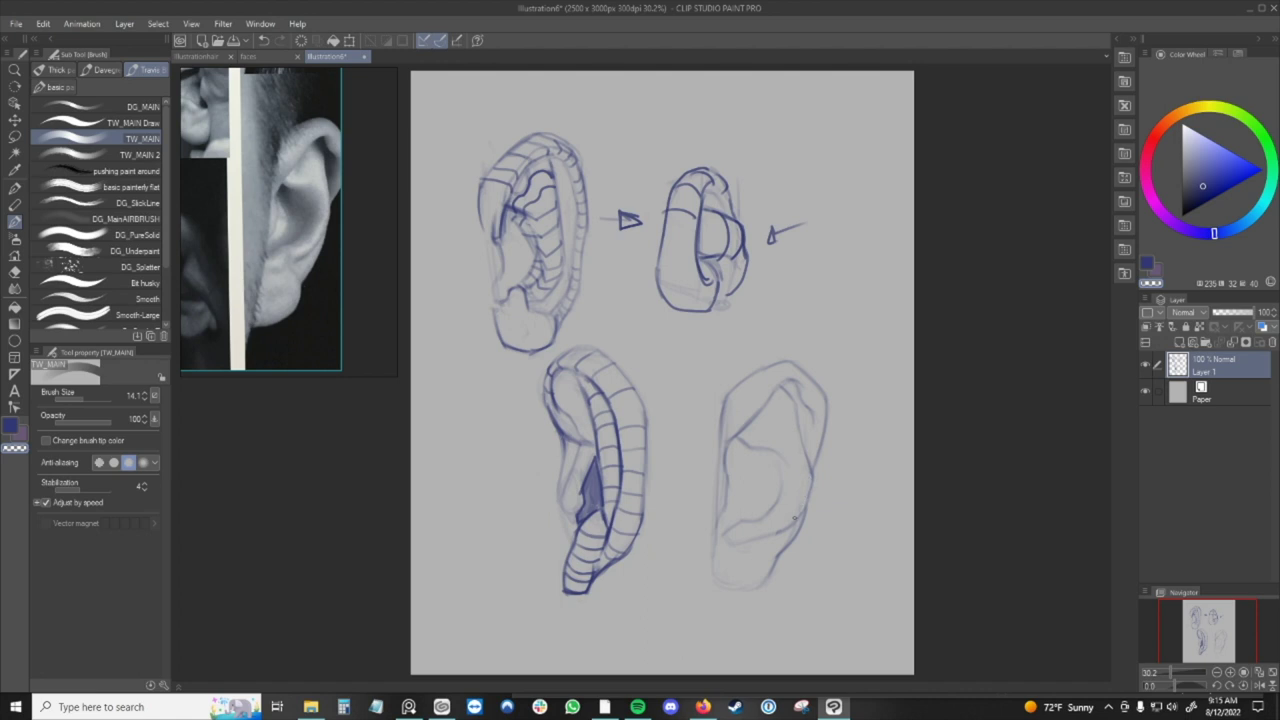
# Refine the new ear's lower rear edge and add a small fold in the upper inner ear.
pyautogui.press('c')
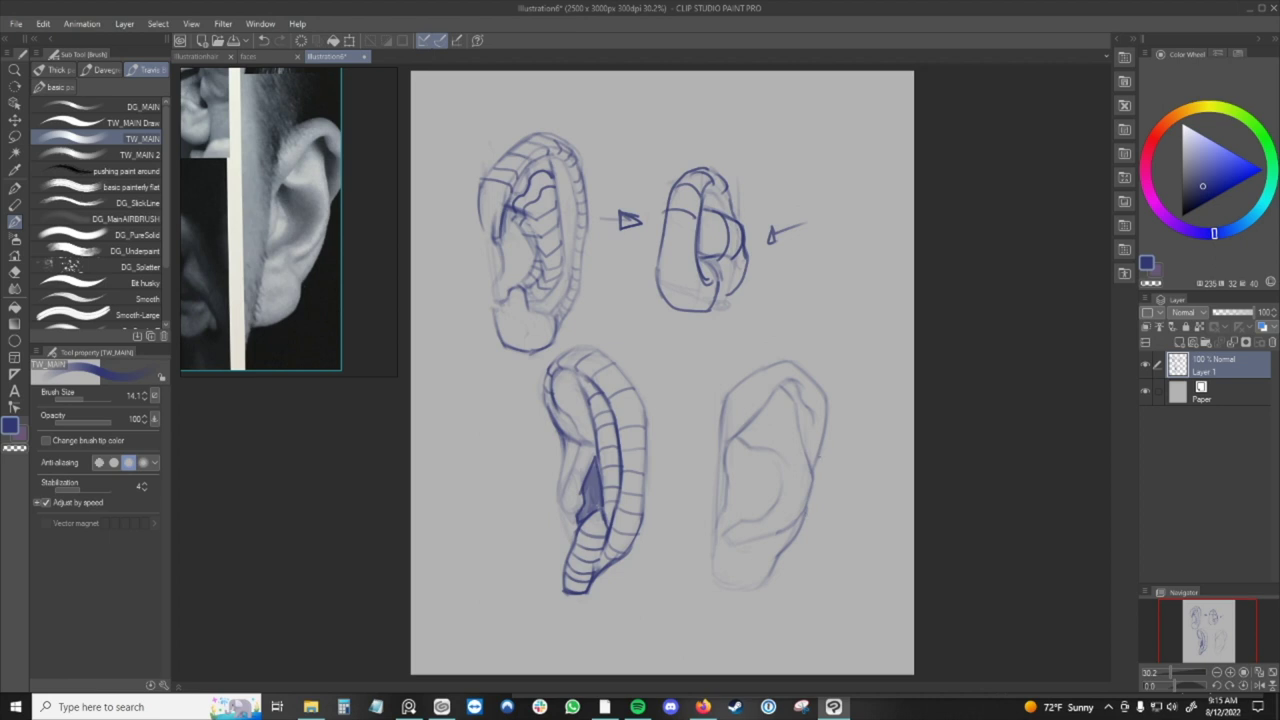
pyautogui.press('c')
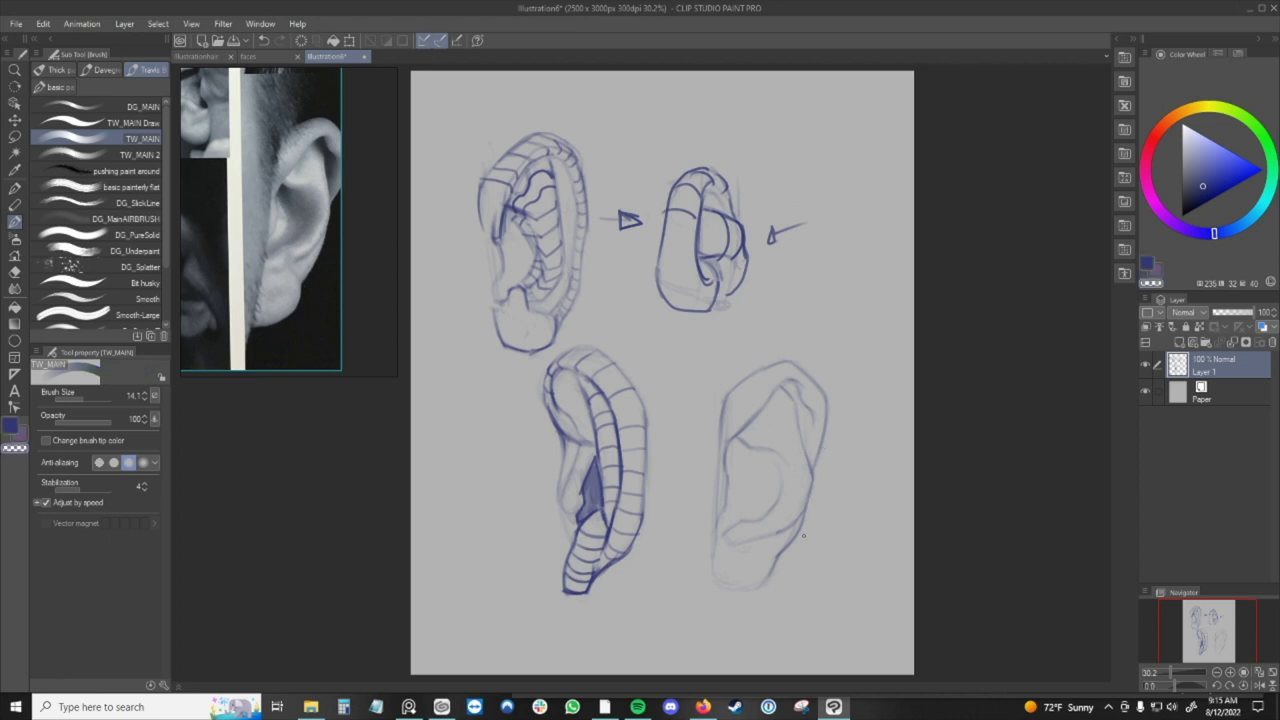
pyautogui.press('c')
pyautogui.press('c')
pyautogui.press('c')
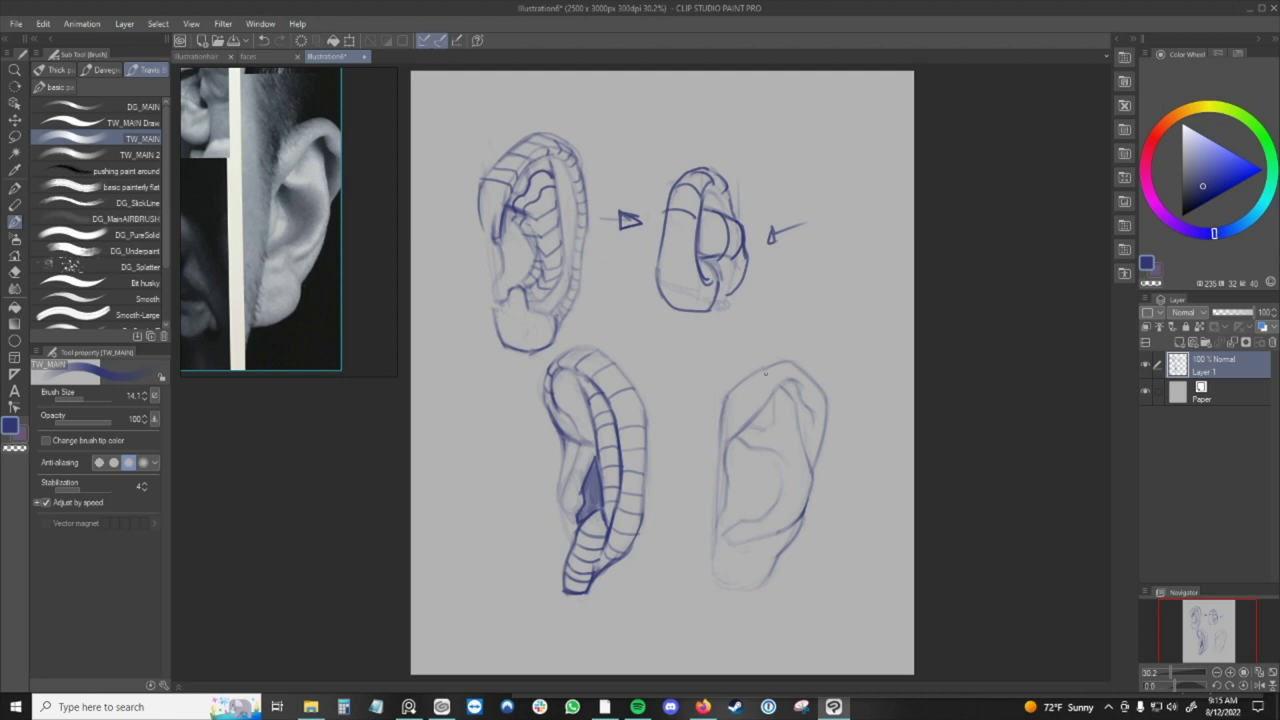
# Darken the top contour of the new ear's helix.
pyautogui.moveTo(754, 372); pyautogui.dragTo(788, 362)
pyautogui.press('c')
pyautogui.hotkey('ctrl', 'z')
pyautogui.press('c')
pyautogui.moveTo(790, 363); pyautogui.dragTo(804, 370)
pyautogui.moveTo(543, 546); pyautogui.dragTo(566, 553)
pyautogui.hotkey('ctrl', 'z')
pyautogui.moveTo(601, 571); pyautogui.dragTo(614, 529)
pyautogui.hotkey('ctrl', 'z')
pyautogui.hotkey('ctrl', 'y')
pyautogui.moveTo(812, 577)
pyautogui.mouseDown()
pyautogui.moveTo(801, 548)
pyautogui.moveTo(807, 559)
pyautogui.mouseUp()
pyautogui.hotkey('ctrl', 'z')
pyautogui.hotkey('ctrl', 'z')
pyautogui.moveTo(730, 348)
pyautogui.mouseDown()
pyautogui.moveTo(745, 377)
pyautogui.moveTo(790, 350)
pyautogui.moveTo(824, 418)
pyautogui.moveTo(788, 542)
pyautogui.mouseUp()
pyautogui.hotkey('ctrl', 'z')
pyautogui.hotkey('ctrl', 'z')
pyautogui.moveTo(567, 364)
pyautogui.mouseDown()
pyautogui.moveTo(580, 362)
pyautogui.moveTo(633, 459)
pyautogui.moveTo(622, 525)
pyautogui.mouseUp()
pyautogui.hotkey('ctrl', 'z')
# Darken the new ear's inner rear helix line and refine the lines inside the bowl.
pyautogui.moveTo(805, 457); pyautogui.dragTo(810, 481)
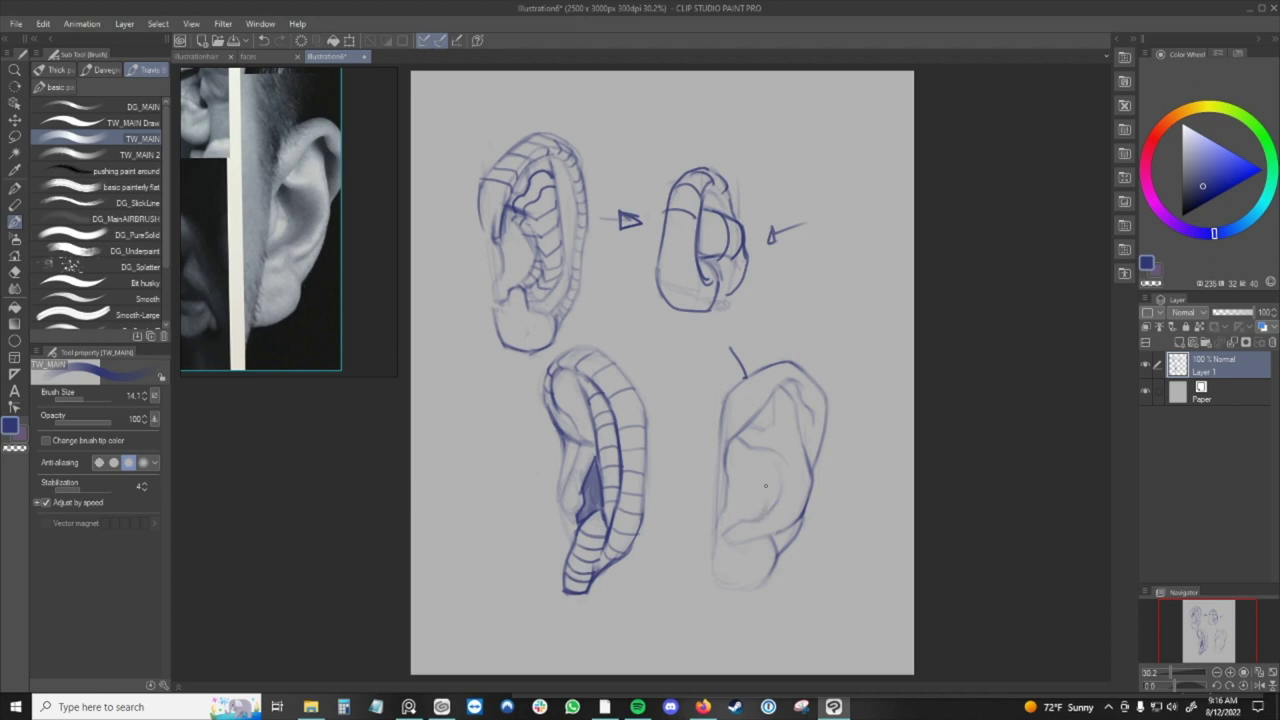
pyautogui.press('c')
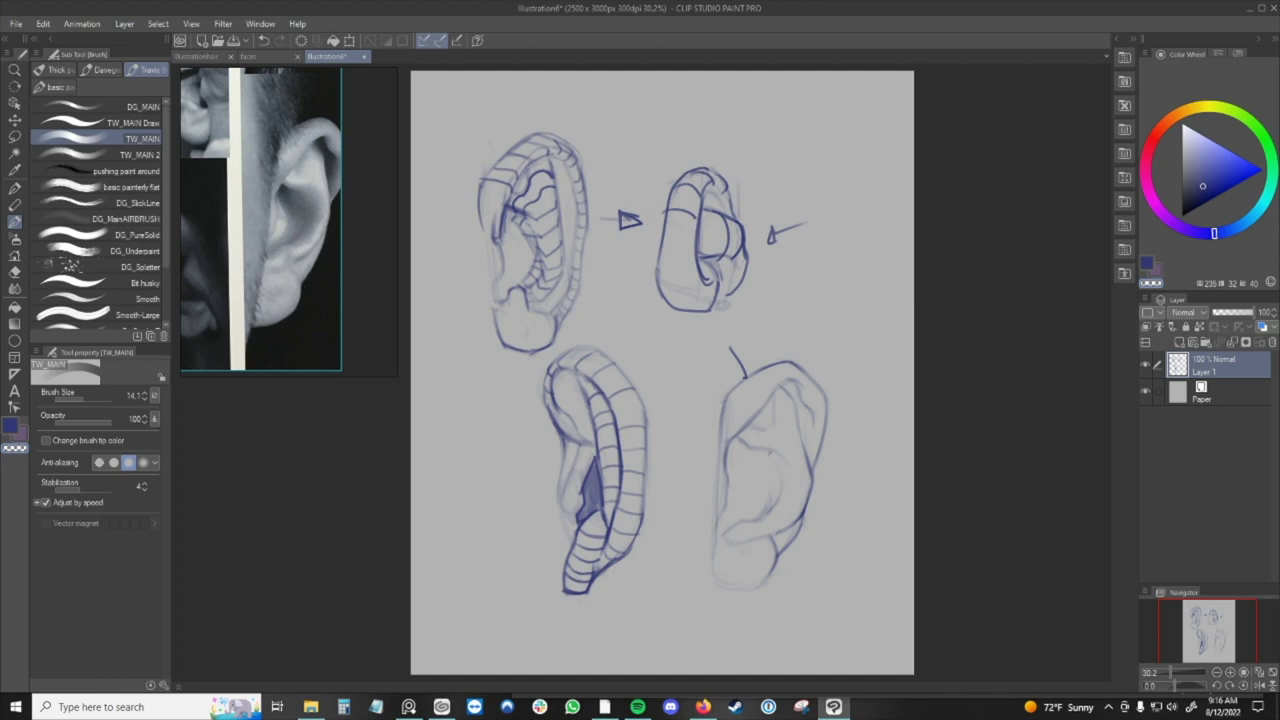
pyautogui.press('c')
pyautogui.press('c')
pyautogui.press('c')
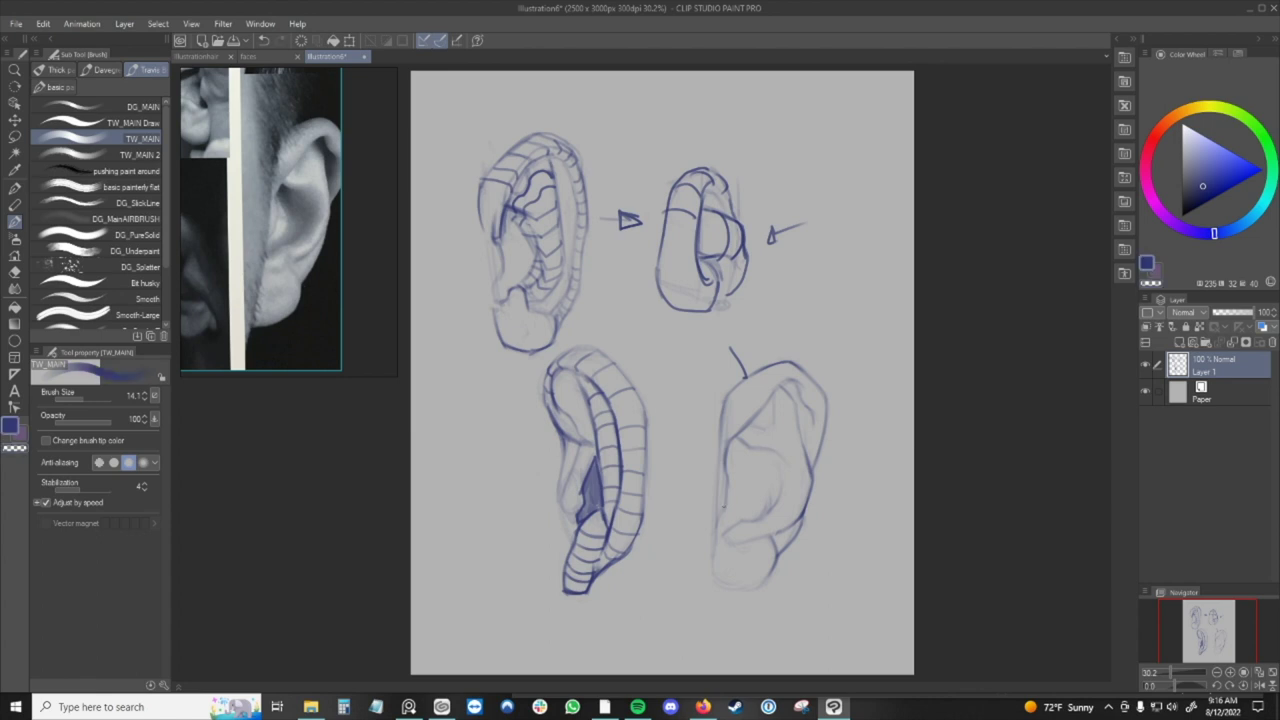
# Extend the new ear's front attachment line past the lobe, and replace the slanted line above the helix with a vertical one.
pyautogui.moveTo(717, 492); pyautogui.dragTo(709, 582)
pyautogui.moveTo(717, 539); pyautogui.dragTo(705, 600)
pyautogui.press('e')
pyautogui.moveTo(730, 348)
pyautogui.mouseDown()
pyautogui.moveTo(745, 370)
pyautogui.moveTo(754, 323)
pyautogui.mouseUp()
pyautogui.press('b')
pyautogui.press('c')
pyautogui.press('c')
pyautogui.press('c')
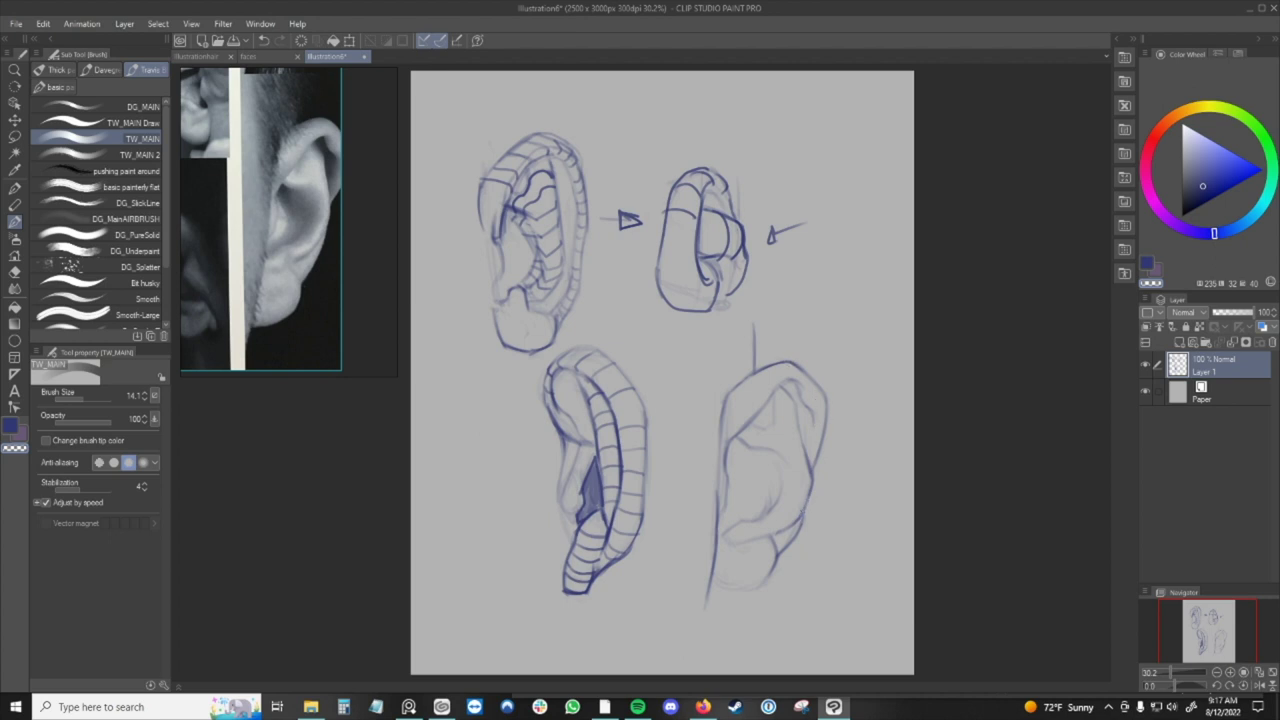
# Darken the new ear's inner helix line, lower rear edge and the contour meeting the earlobe.
pyautogui.press('c')
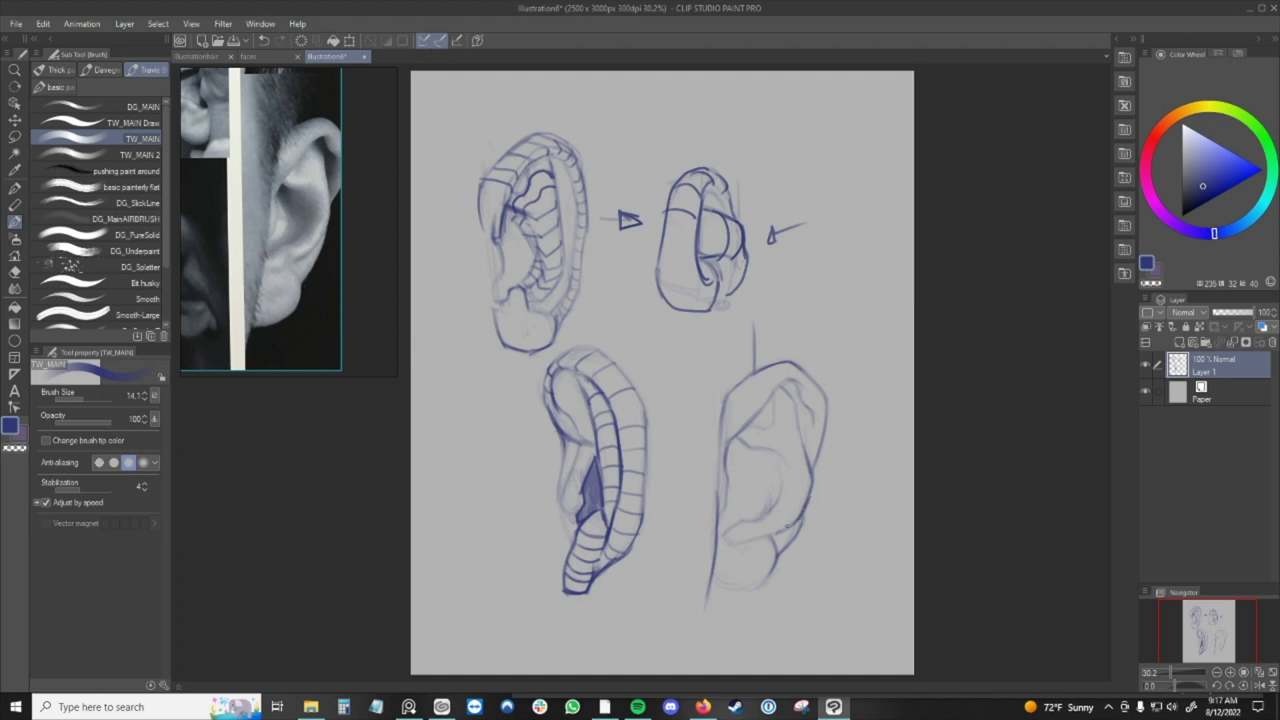
pyautogui.press('c')
pyautogui.press('c')
pyautogui.moveTo(816, 460); pyautogui.dragTo(808, 480)
pyautogui.press('c')
pyautogui.moveTo(811, 456); pyautogui.dragTo(804, 477)
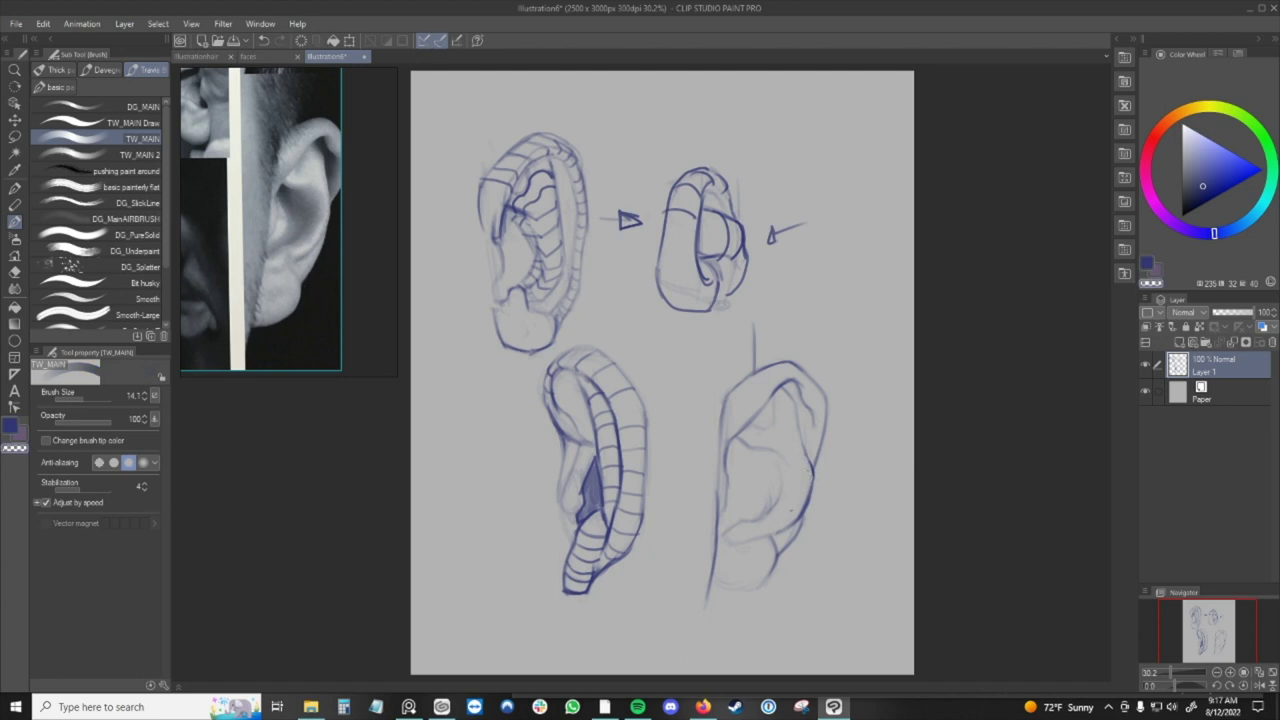
pyautogui.press('c')
pyautogui.moveTo(775, 545); pyautogui.dragTo(774, 559)
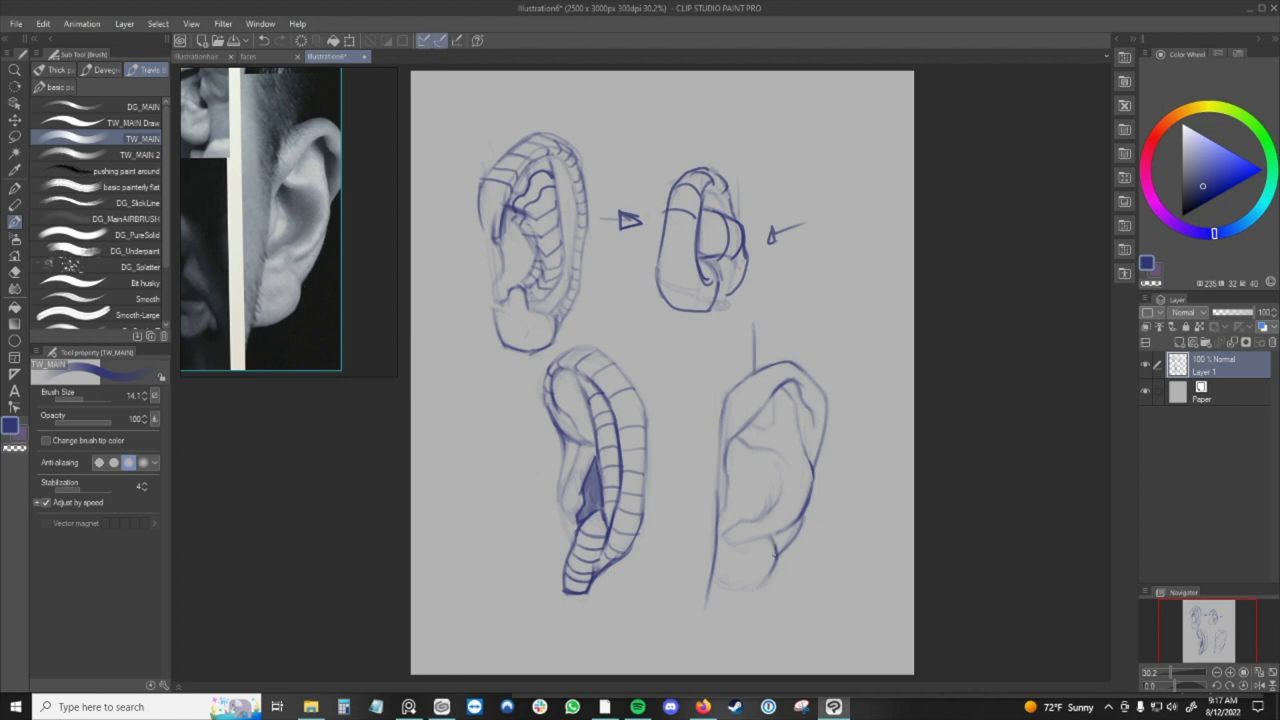
pyautogui.press('c')
pyautogui.press('c')
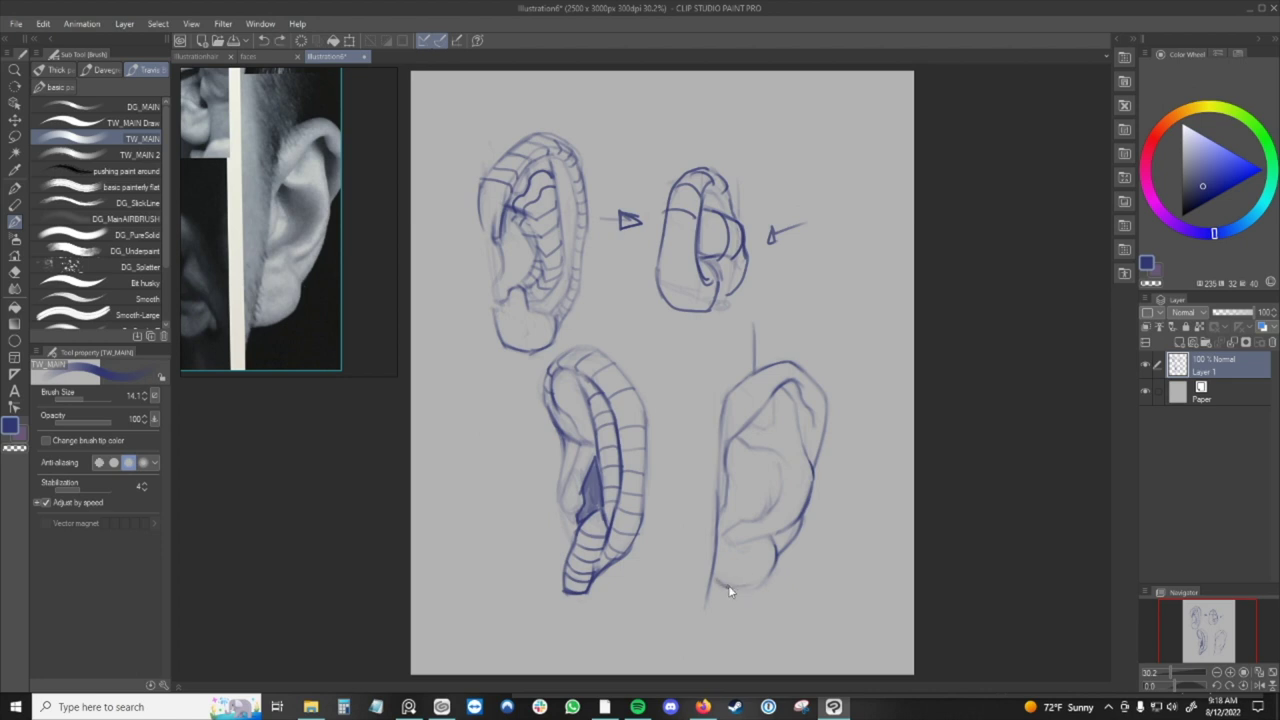
# Darken the bottom and front edge of the new ear's earlobe.
pyautogui.moveTo(724, 583); pyautogui.dragTo(756, 589)
pyautogui.moveTo(475, 414); pyautogui.dragTo(492, 356)
pyautogui.hotkey('ctrl', 'z')
pyautogui.moveTo(486, 498)
pyautogui.mouseDown()
pyautogui.moveTo(522, 495)
pyautogui.moveTo(514, 505)
pyautogui.mouseUp()
pyautogui.hotkey('ctrl', 'z')
pyautogui.hotkey('ctrl', 'z')
pyautogui.moveTo(728, 574); pyautogui.dragTo(721, 563)
# On a new layer, outline the new ear's upper helix in light green and fill it in.
pyautogui.click(1179, 343)
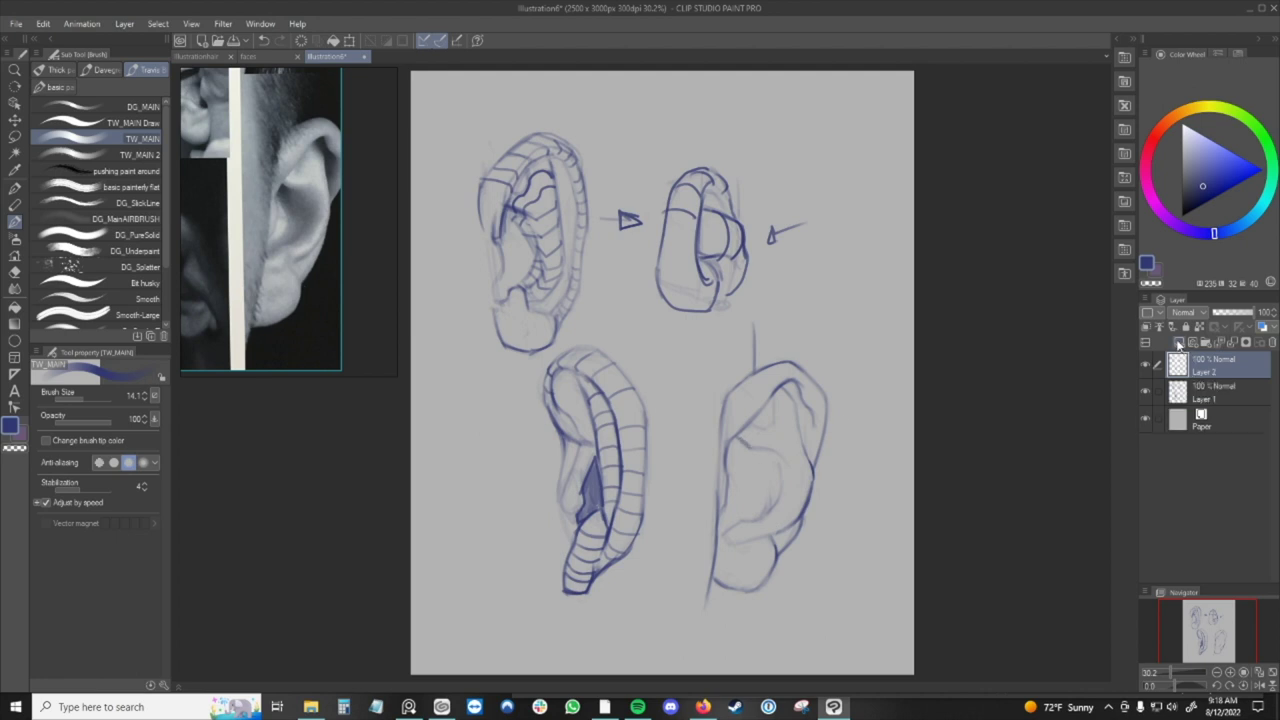
pyautogui.click(1257, 133)
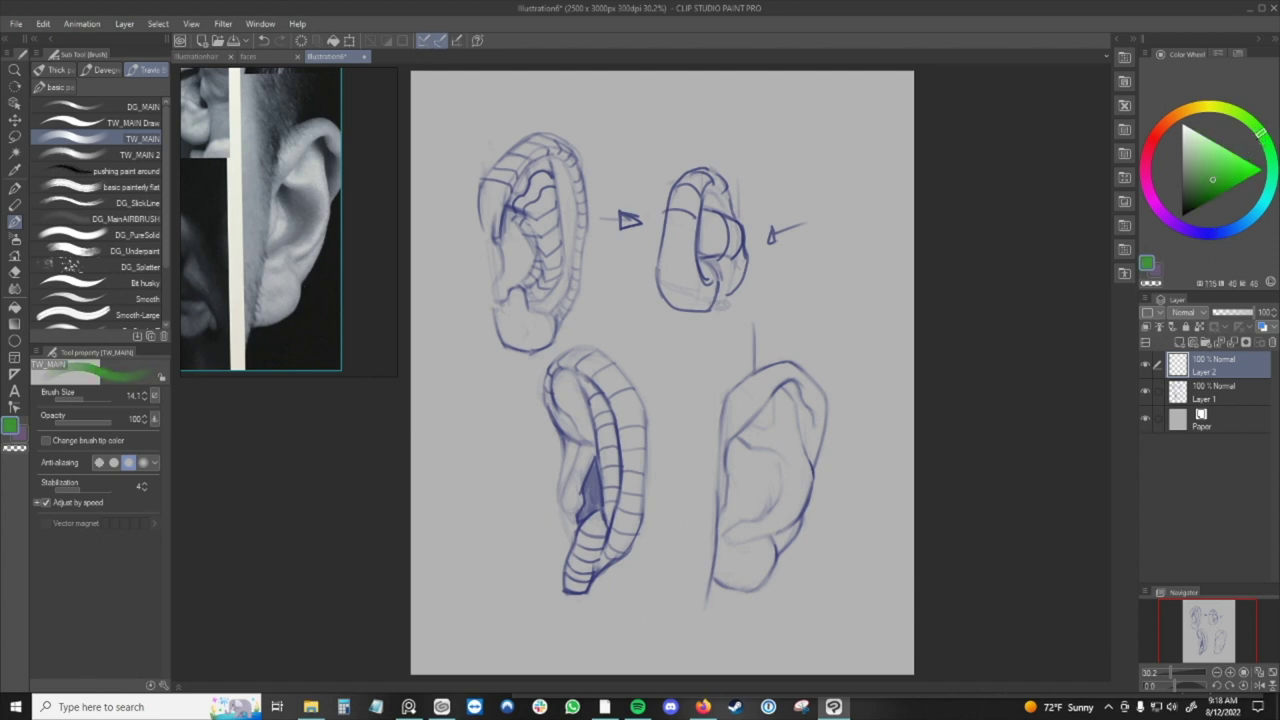
pyautogui.click(1218, 163)
pyautogui.moveTo(728, 399)
pyautogui.mouseDown()
pyautogui.moveTo(721, 423)
pyautogui.moveTo(744, 429)
pyautogui.moveTo(785, 384)
pyautogui.mouseUp()
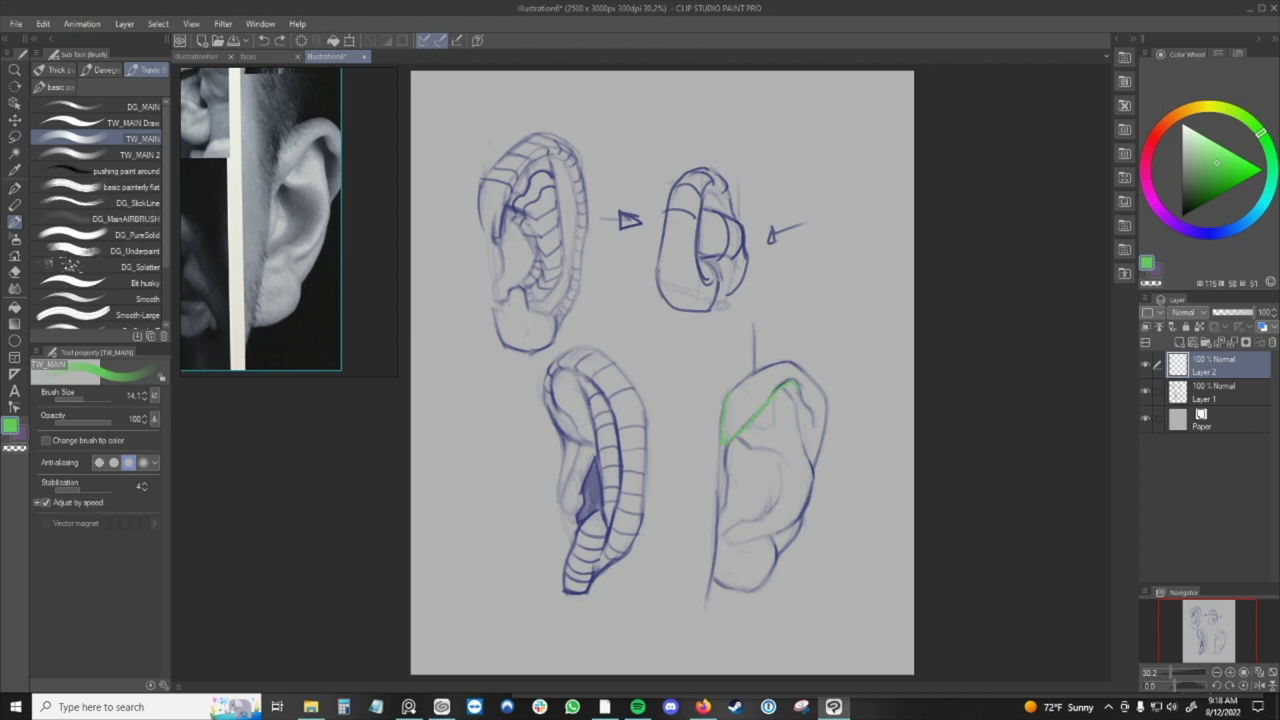
pyautogui.moveTo(790, 382); pyautogui.dragTo(814, 452)
pyautogui.moveTo(762, 370); pyautogui.dragTo(797, 364)
pyautogui.moveTo(824, 408); pyautogui.dragTo(814, 456)
pyautogui.moveTo(730, 414)
pyautogui.mouseDown()
pyautogui.moveTo(748, 414)
pyautogui.moveTo(734, 405)
pyautogui.moveTo(760, 380)
pyautogui.moveTo(792, 372)
pyautogui.moveTo(816, 415)
pyautogui.mouseUp()
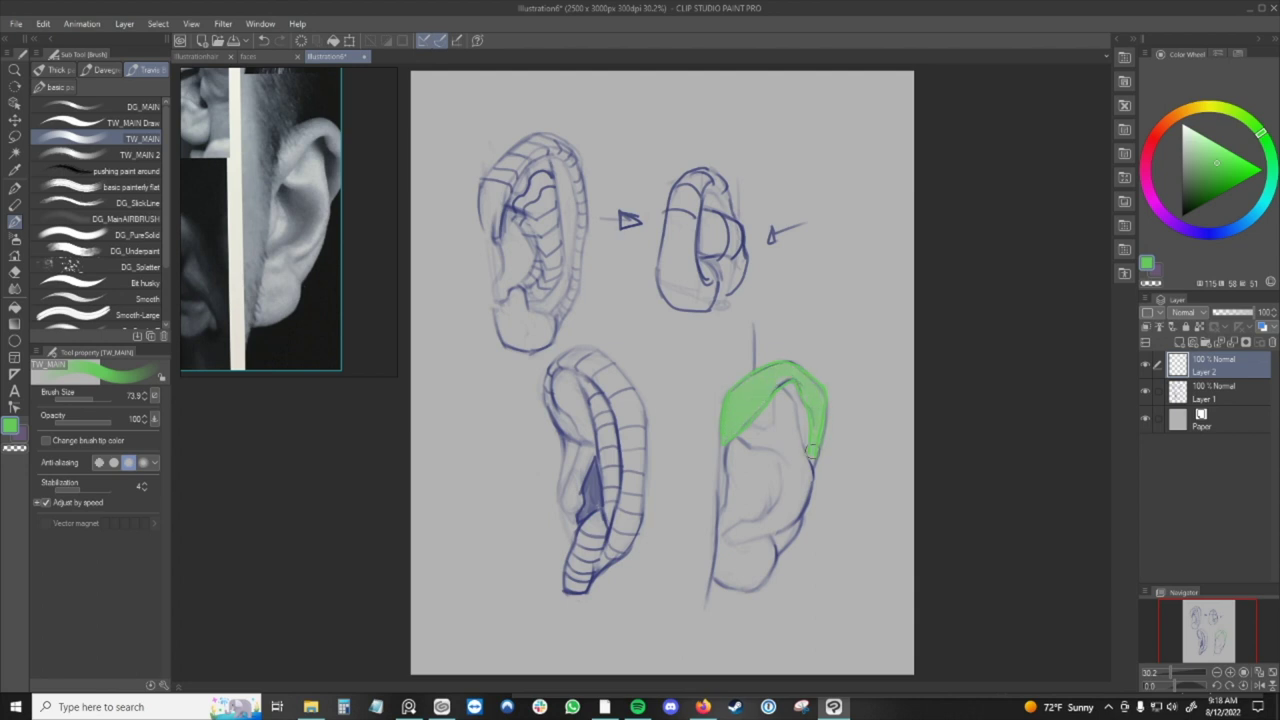
# Fill the small lower end of the helix above the earlobe with the same green, using a smaller brush.
pyautogui.press('[')
pyautogui.press('[')
pyautogui.moveTo(771, 545); pyautogui.dragTo(800, 522)
# Outline and fill the new ear's Y-shaped antihelix in red, down to the fold above the earlobe.
pyautogui.click(1156, 134)
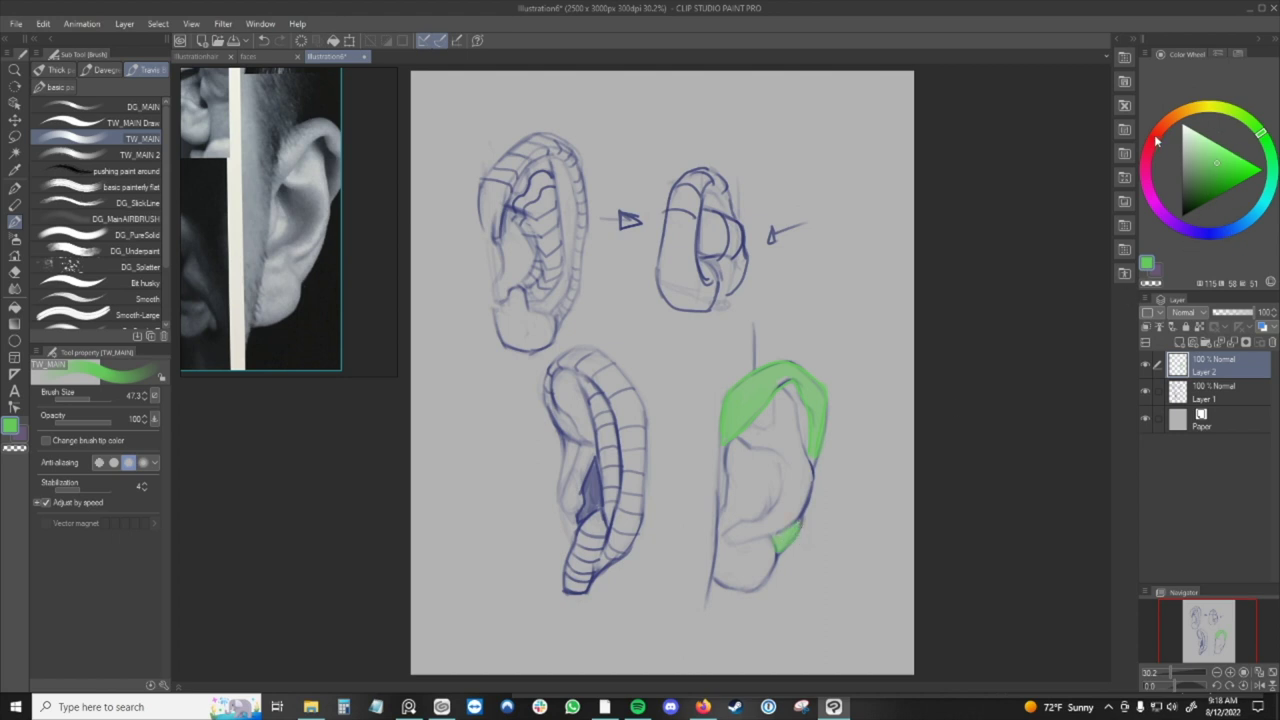
pyautogui.click(1219, 160)
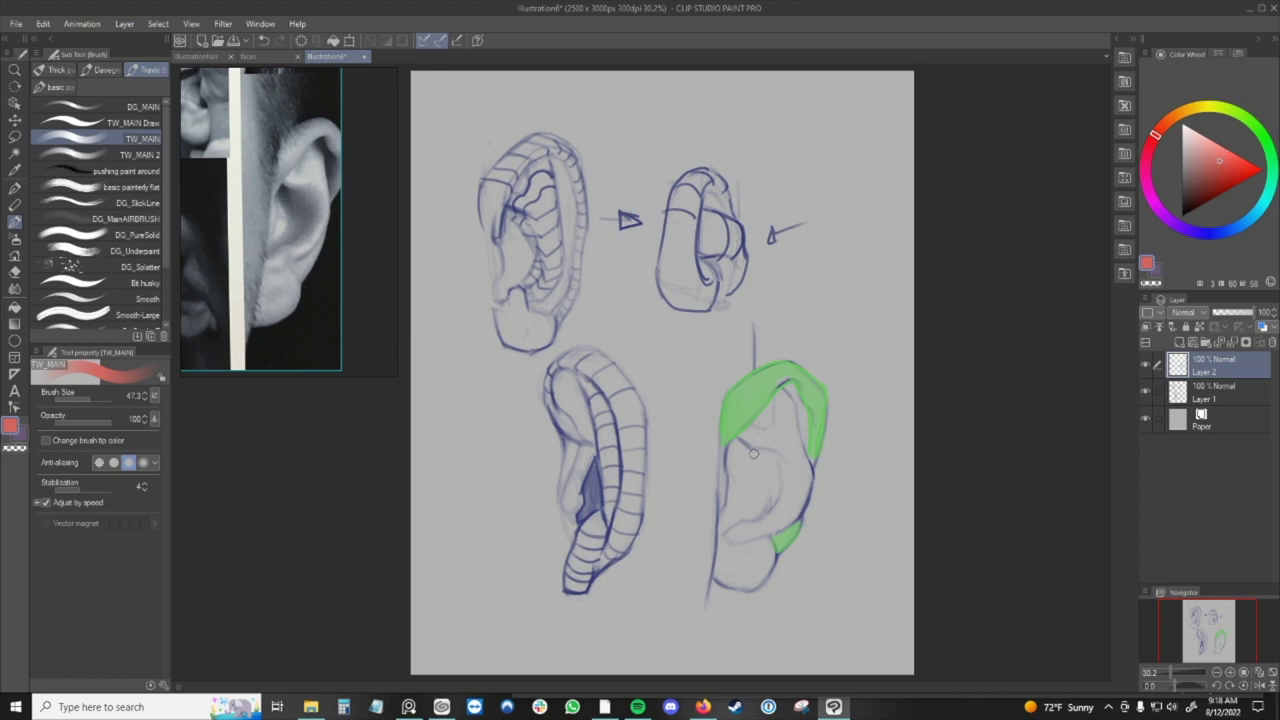
pyautogui.keyDown('ctrl'); pyautogui.keyDown('alt'); pyautogui.moveTo(752, 440); pyautogui.dragTo(746, 443); pyautogui.keyUp('alt'); pyautogui.keyUp('ctrl')
pyautogui.hotkey('ctrl', 'z')
pyautogui.click(1227, 168)
pyautogui.moveTo(738, 440)
pyautogui.mouseDown()
pyautogui.moveTo(780, 501)
pyautogui.moveTo(734, 541)
pyautogui.moveTo(776, 531)
pyautogui.moveTo(806, 501)
pyautogui.moveTo(814, 468)
pyautogui.moveTo(781, 387)
pyautogui.mouseUp()
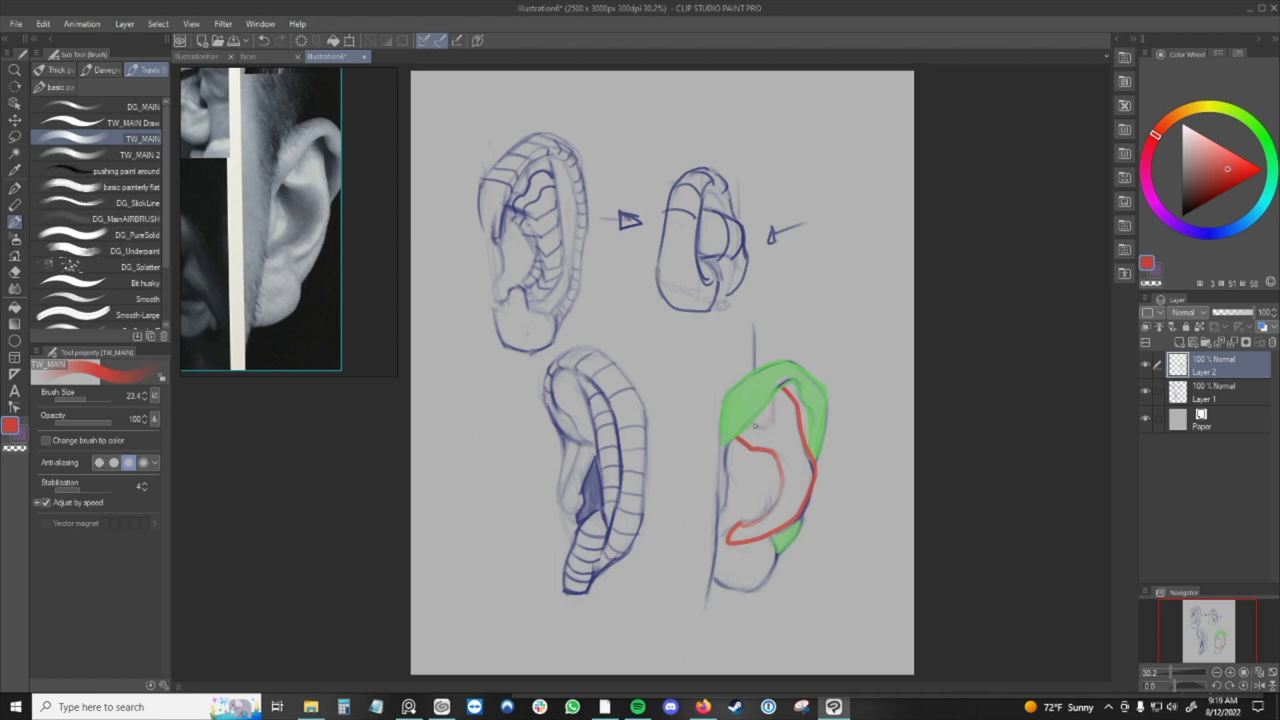
pyautogui.moveTo(772, 412)
pyautogui.mouseDown()
pyautogui.moveTo(748, 428)
pyautogui.moveTo(776, 442)
pyautogui.moveTo(751, 437)
pyautogui.moveTo(765, 441)
pyautogui.moveTo(779, 404)
pyautogui.moveTo(798, 482)
pyautogui.moveTo(759, 535)
pyautogui.moveTo(740, 538)
pyautogui.moveTo(765, 527)
pyautogui.moveTo(745, 528)
pyautogui.mouseUp()
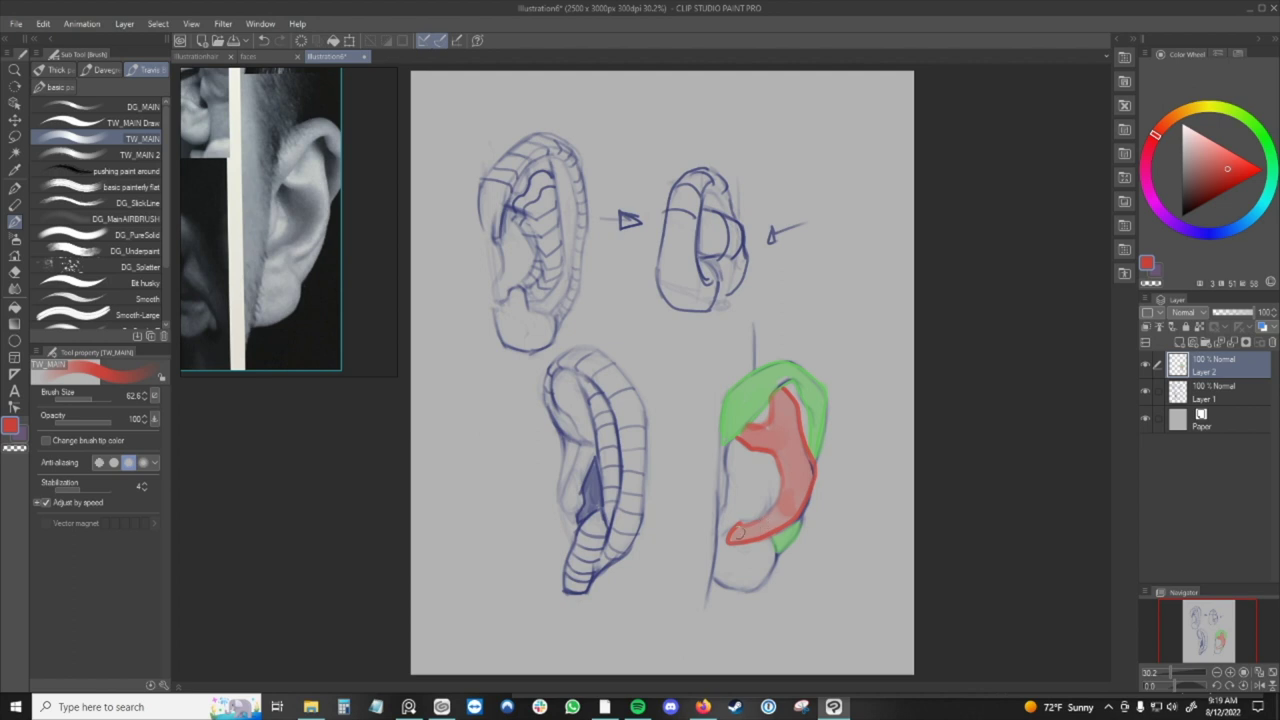
# Outline the new ear's earlobe in orange and fill it with a larger brush.
pyautogui.click(1212, 108)
pyautogui.moveTo(1225, 165); pyautogui.dragTo(1222, 162)
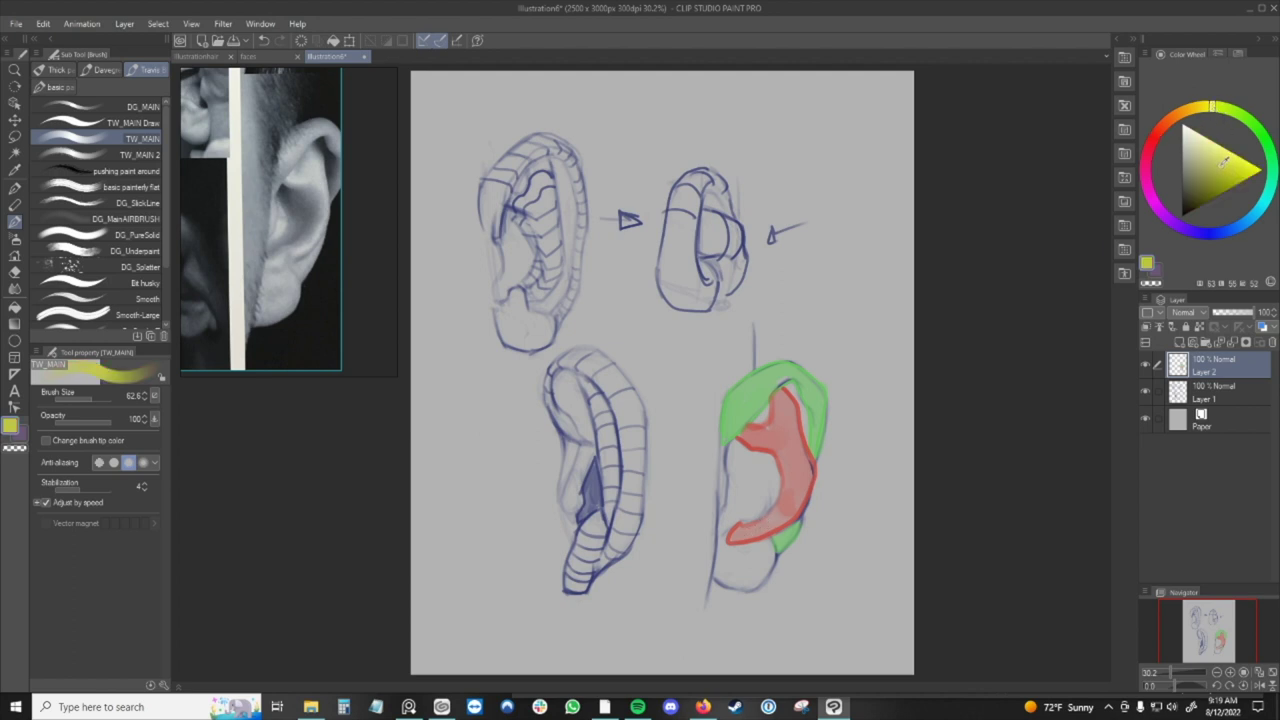
pyautogui.click(1177, 115)
pyautogui.press('[')
pyautogui.press('[')
pyautogui.moveTo(717, 548); pyautogui.dragTo(713, 568)
pyautogui.press('[')
pyautogui.press('[')
pyautogui.press('[')
pyautogui.hotkey('ctrl', 'z')
pyautogui.moveTo(717, 583)
pyautogui.mouseDown()
pyautogui.moveTo(760, 585)
pyautogui.moveTo(771, 540)
pyautogui.moveTo(722, 545)
pyautogui.moveTo(739, 577)
pyautogui.moveTo(736, 557)
pyautogui.moveTo(761, 551)
pyautogui.moveTo(739, 601)
pyautogui.mouseUp()
pyautogui.press(']')
pyautogui.press(']')
pyautogui.press(']')
pyautogui.press(']')
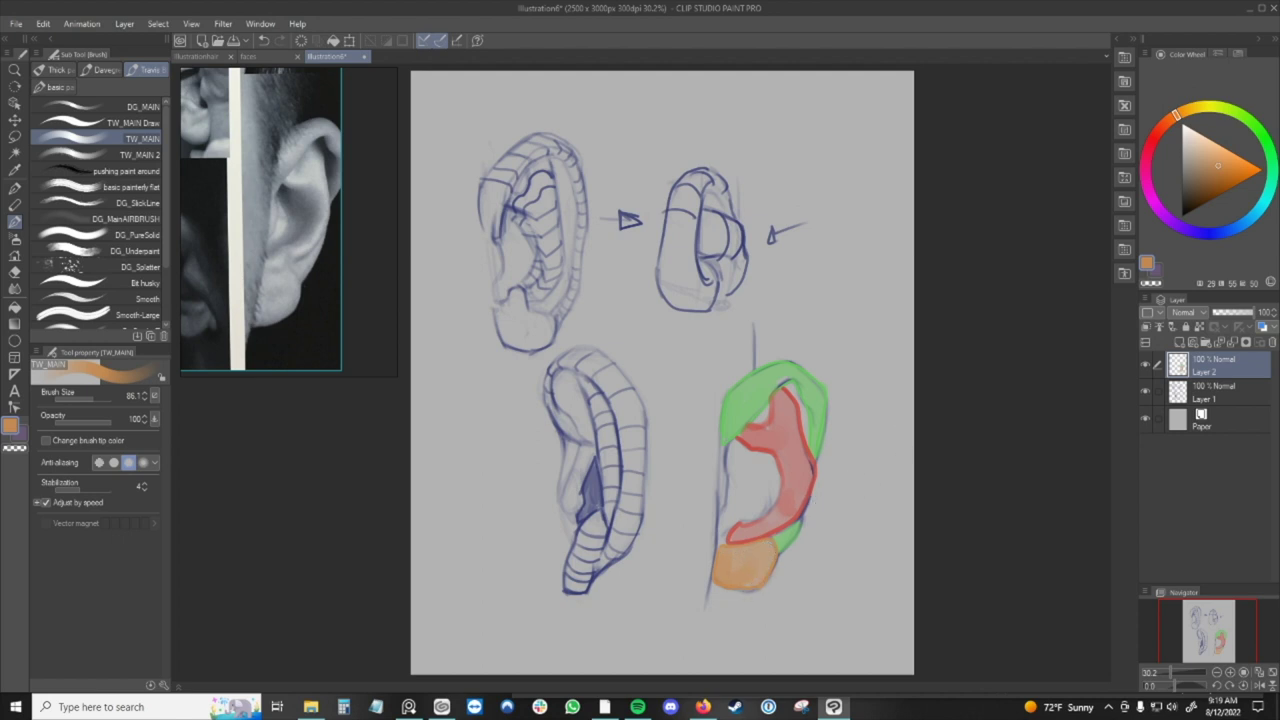
# Add another layer, hide the two drawing layers beneath it, and choose a dark blue colour.
pyautogui.scroll(-2, 869, 461)
pyautogui.scroll(1, 855, 485)
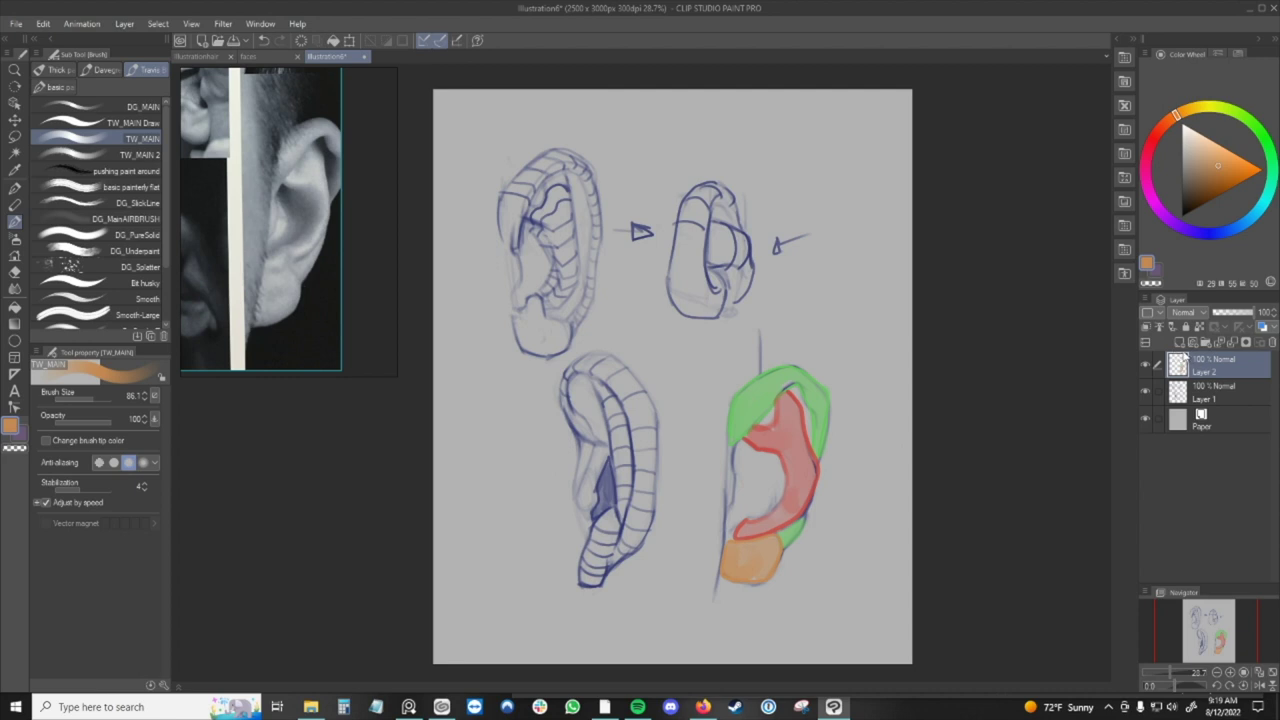
pyautogui.click(1180, 342)
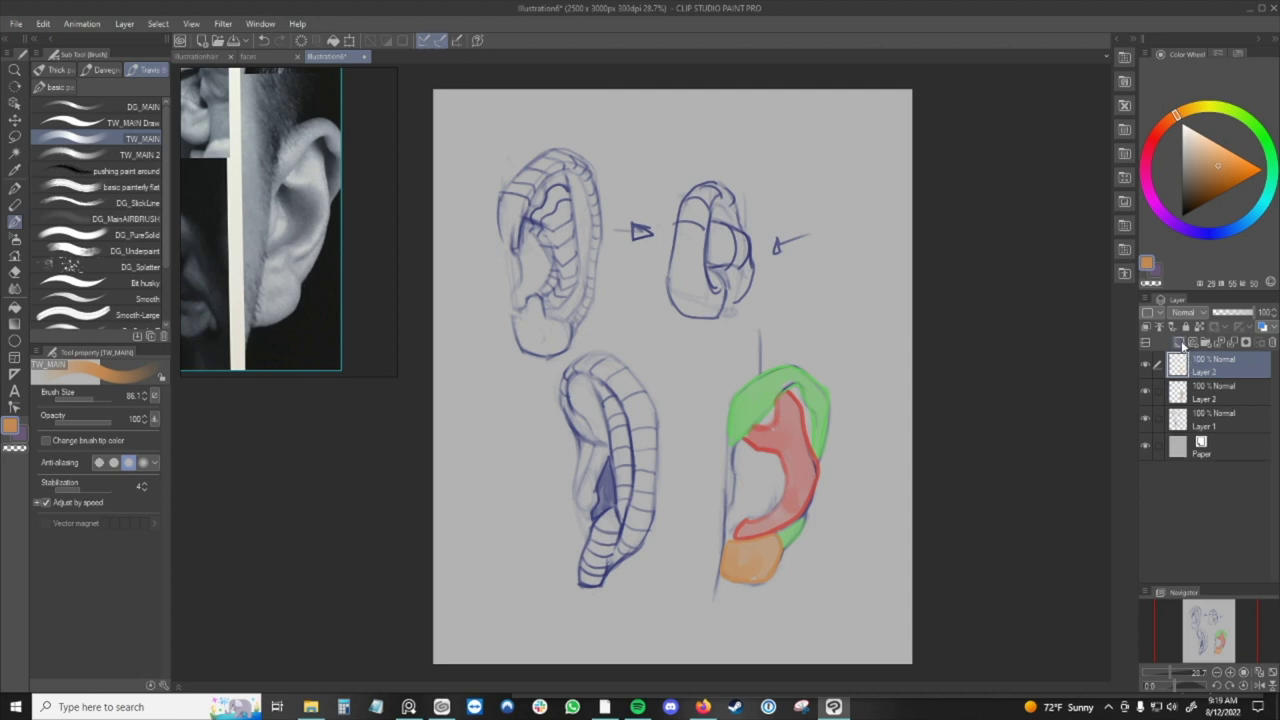
pyautogui.click(1145, 394)
pyautogui.click(1144, 410)
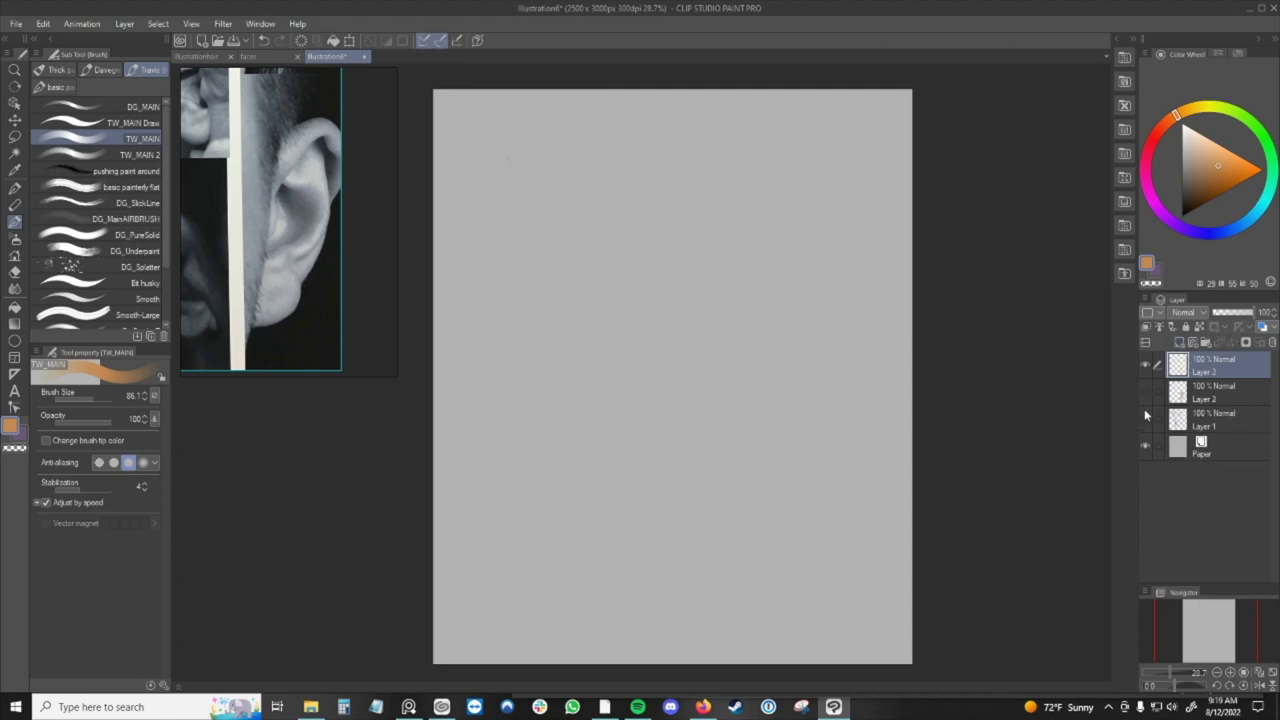
pyautogui.click(1211, 237)
pyautogui.moveTo(1202, 166); pyautogui.dragTo(1210, 175)
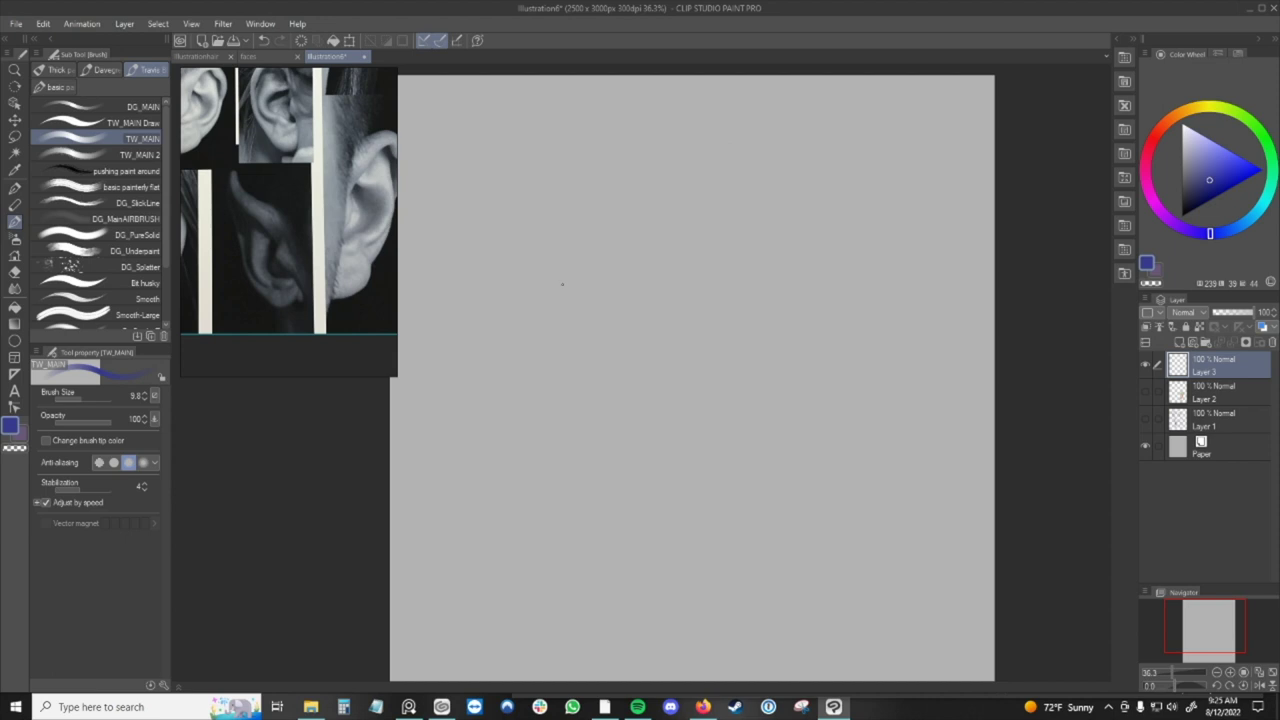
# Sketch a long pointed ear's top contour and inner helix edge, sweeping up to a tip at its rear.
pyautogui.moveTo(561, 286); pyautogui.dragTo(566, 271)
pyautogui.hotkey('ctrl', 'z')
pyautogui.moveTo(573, 297); pyautogui.dragTo(584, 281)
pyautogui.press('c')
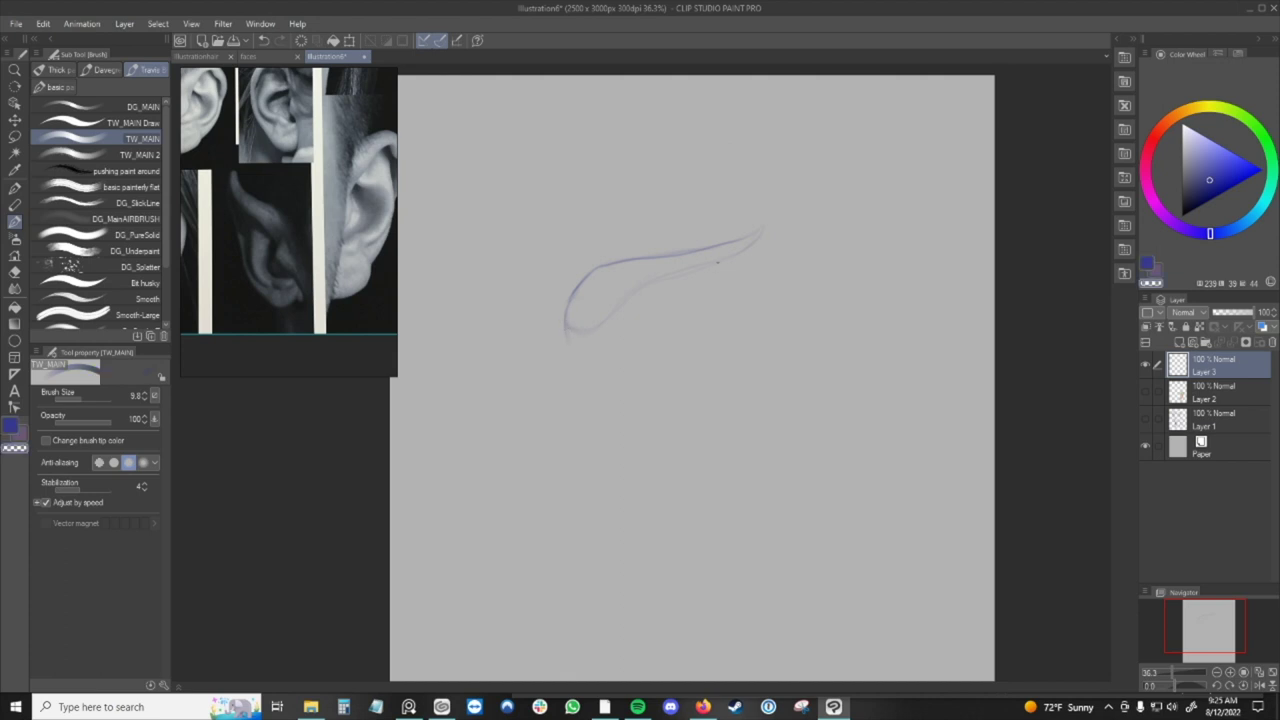
pyautogui.press('c')
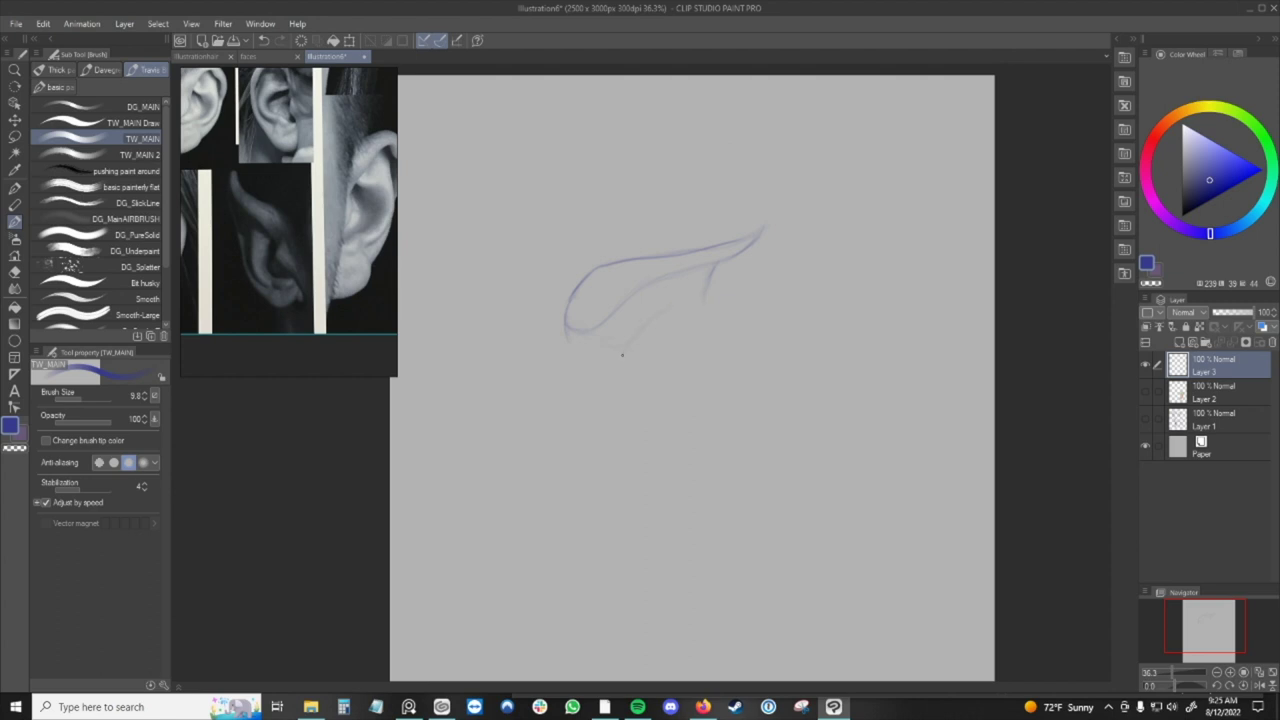
# Draw the pointed ear's lower rear edge from near the lobe up to the underside of the tip.
pyautogui.hotkey('ctrl', 'z')
pyautogui.moveTo(622, 327); pyautogui.dragTo(676, 310)
pyautogui.moveTo(716, 273); pyautogui.dragTo(708, 282)
# Add inner folds beneath the pointed ear's helix, following the ear photo references.
pyautogui.scroll(-3, 371, 196)
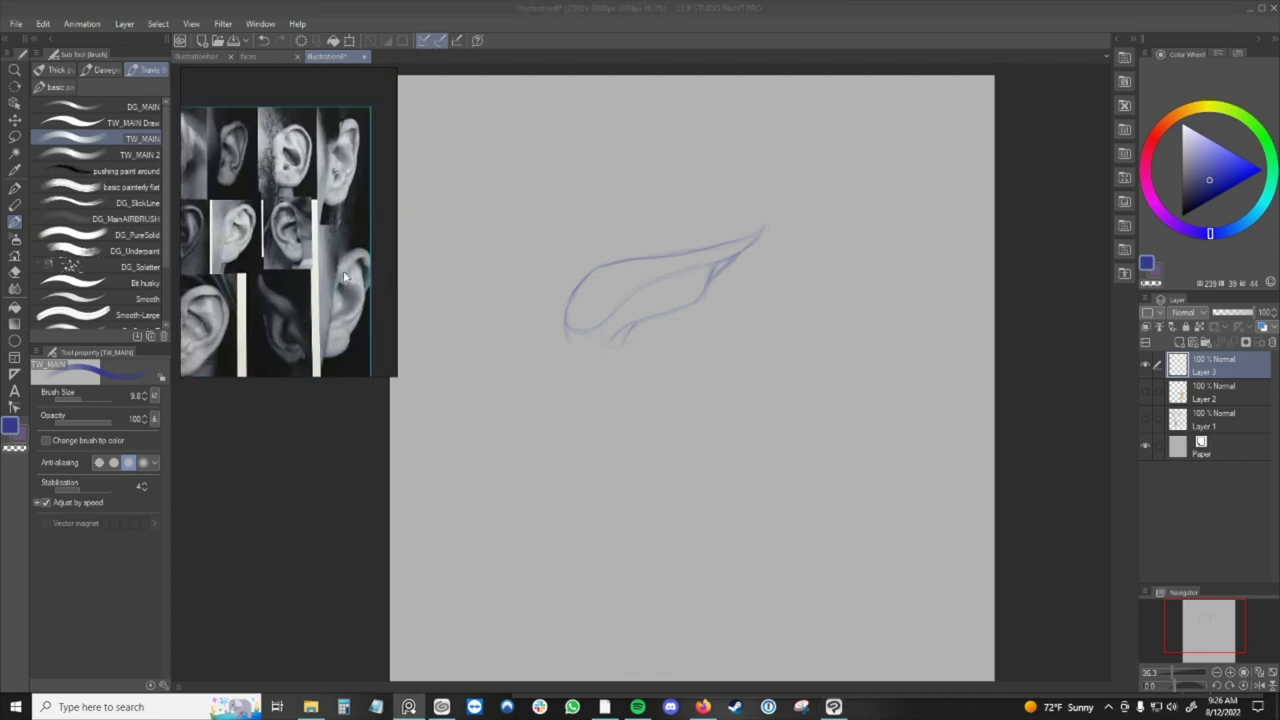
pyautogui.click(749, 296)
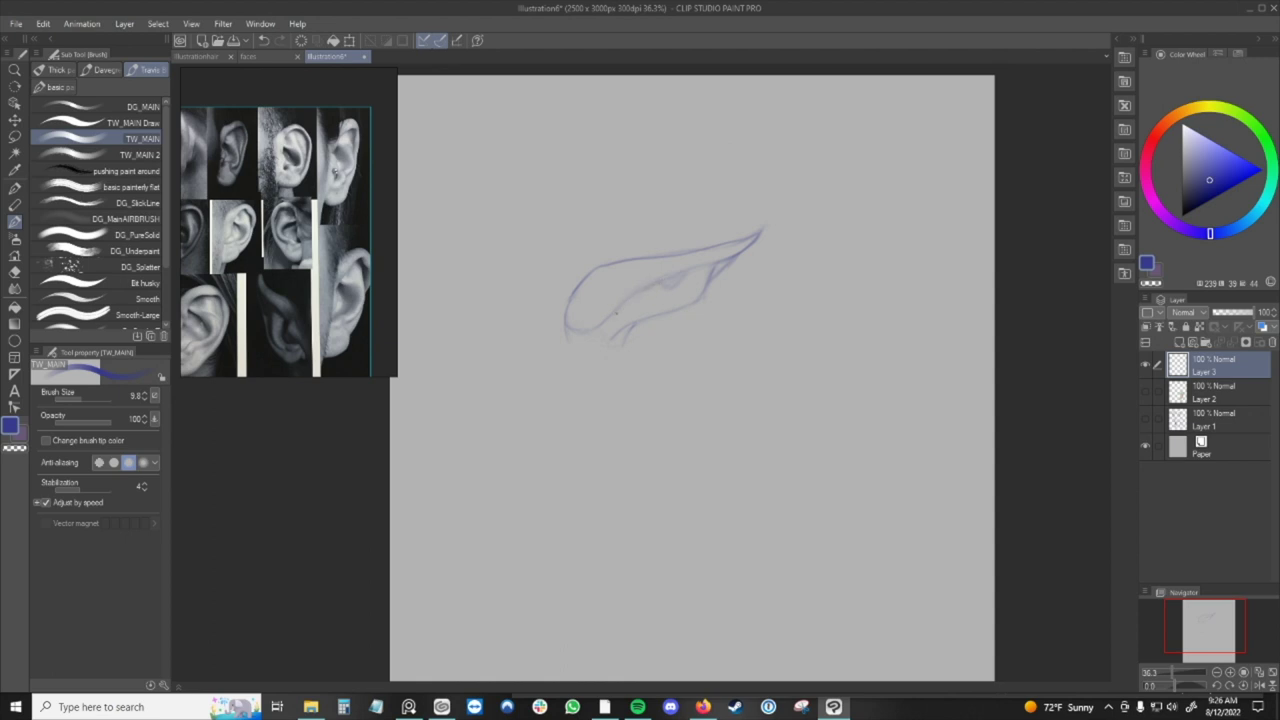
pyautogui.hotkey('ctrl', 'z')
pyautogui.hotkey('ctrl', 'y')
pyautogui.hotkey('ctrl', 'z')
pyautogui.moveTo(700, 280)
pyautogui.mouseDown()
pyautogui.moveTo(694, 293)
pyautogui.moveTo(702, 280)
pyautogui.mouseUp()
pyautogui.press('c')
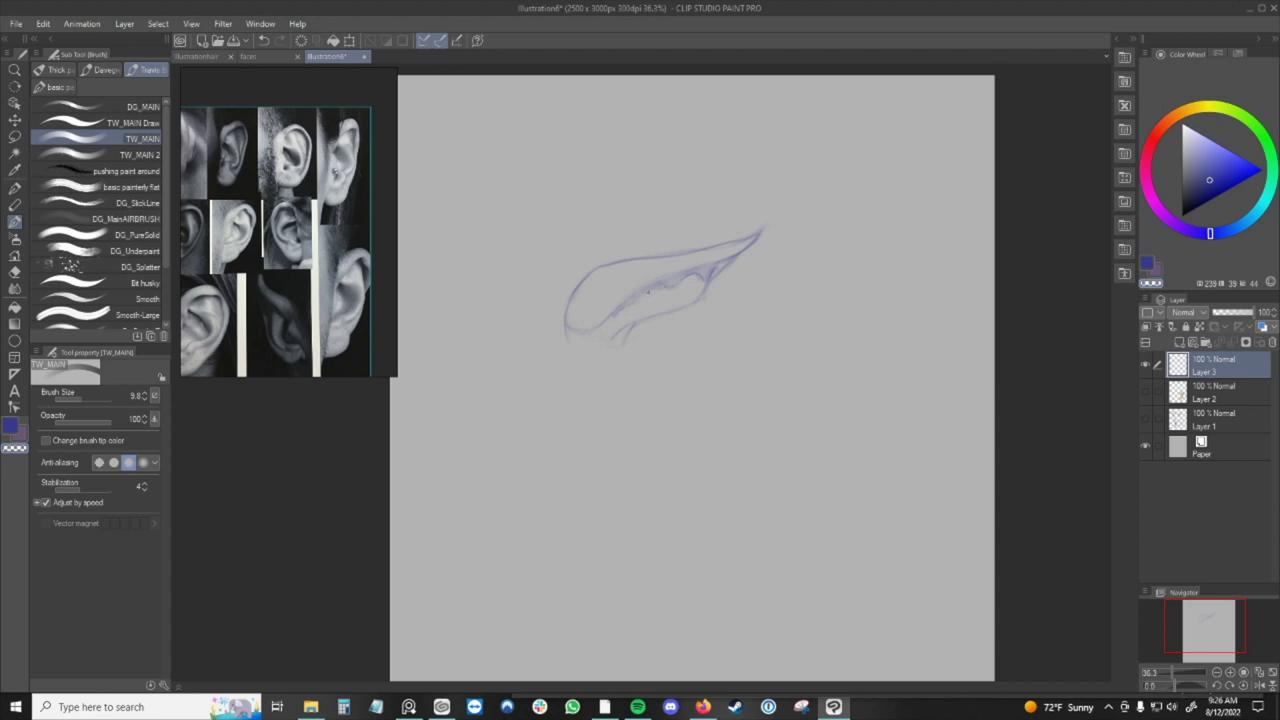
pyautogui.press('c')
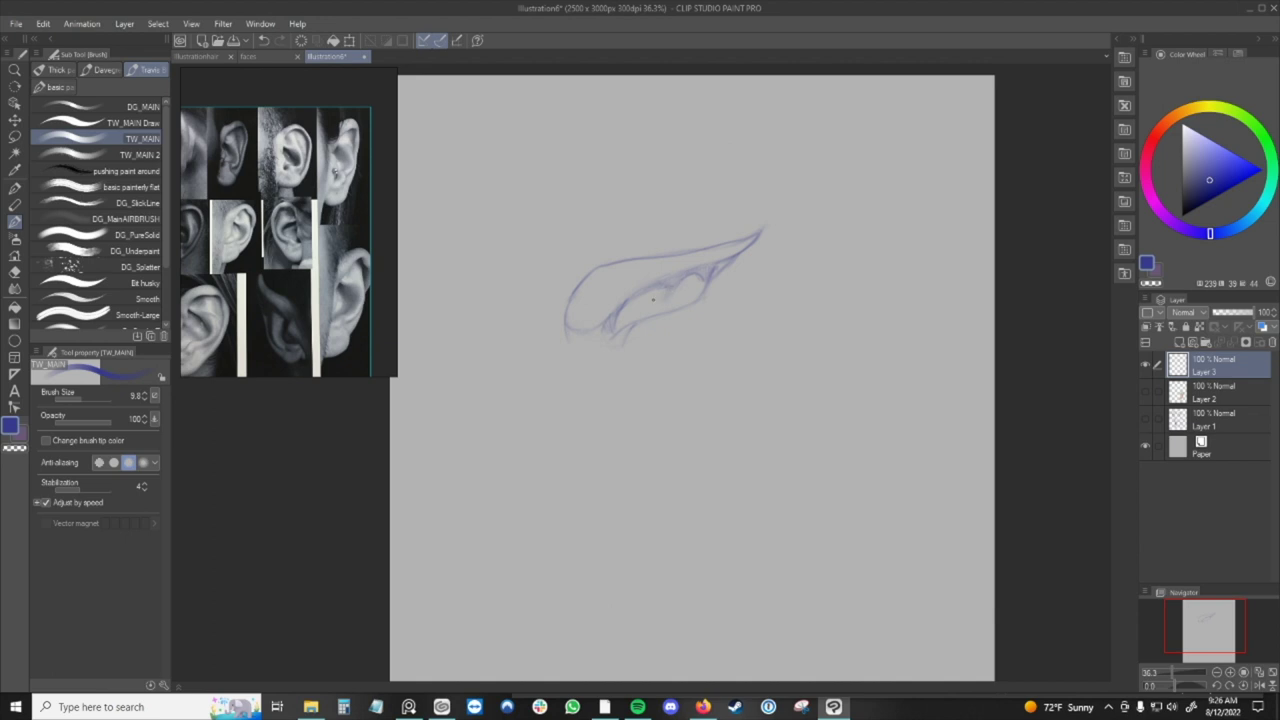
# Sketch the pointed ear's lobe and tragus area at its front lower end.
pyautogui.press('c')
pyautogui.press('c')
pyautogui.press('c')
pyautogui.press('c')
pyautogui.press('c')
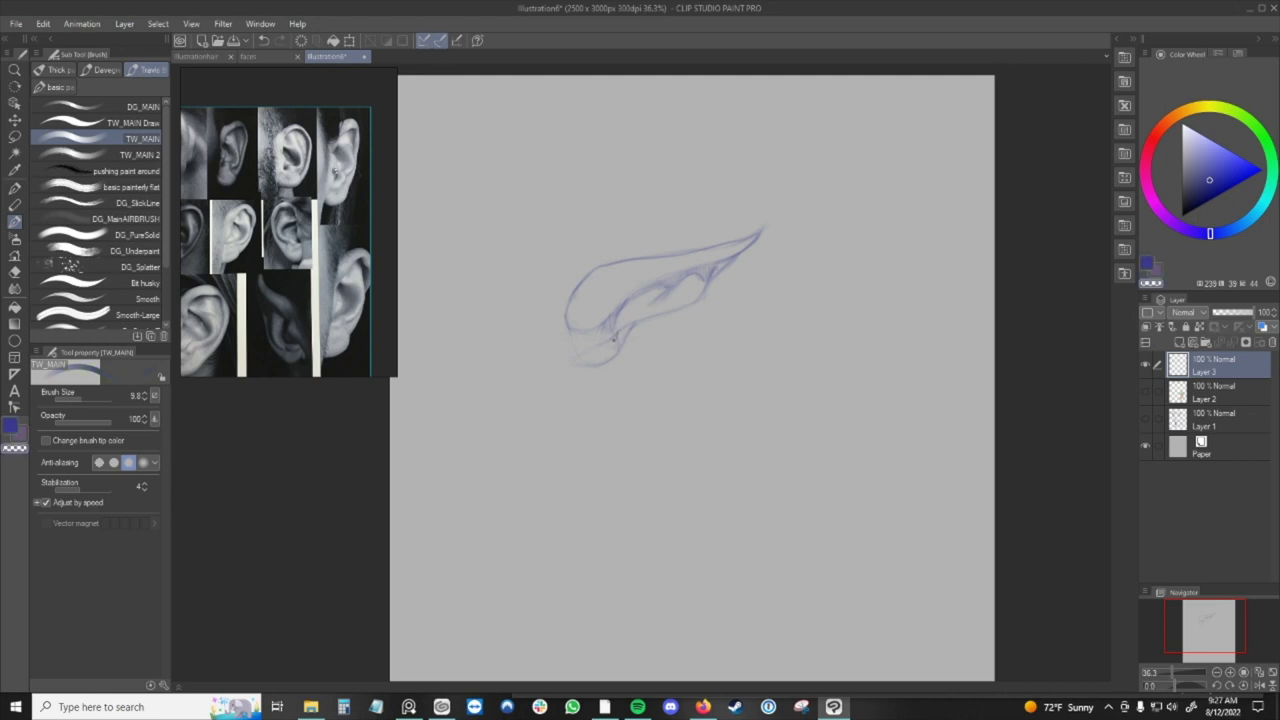
pyautogui.press('c')
pyautogui.press('c')
pyautogui.press('c')
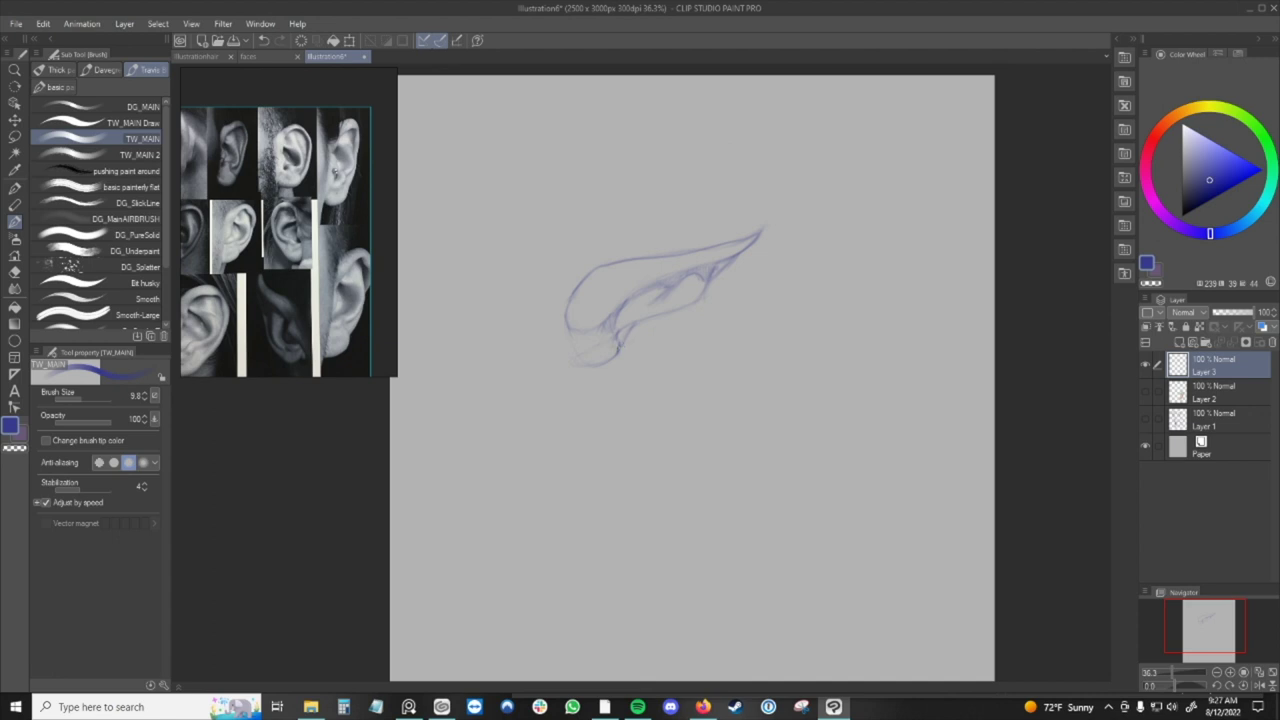
# Darken the pointed ear's lobe outline, lower edge and the shadow inside the ear opening.
pyautogui.moveTo(650, 318); pyautogui.dragTo(629, 326)
pyautogui.moveTo(577, 357); pyautogui.dragTo(597, 368)
pyautogui.moveTo(606, 322); pyautogui.dragTo(620, 303)
pyautogui.moveTo(613, 327); pyautogui.dragTo(619, 307)
pyautogui.moveTo(621, 328); pyautogui.dragTo(646, 316)
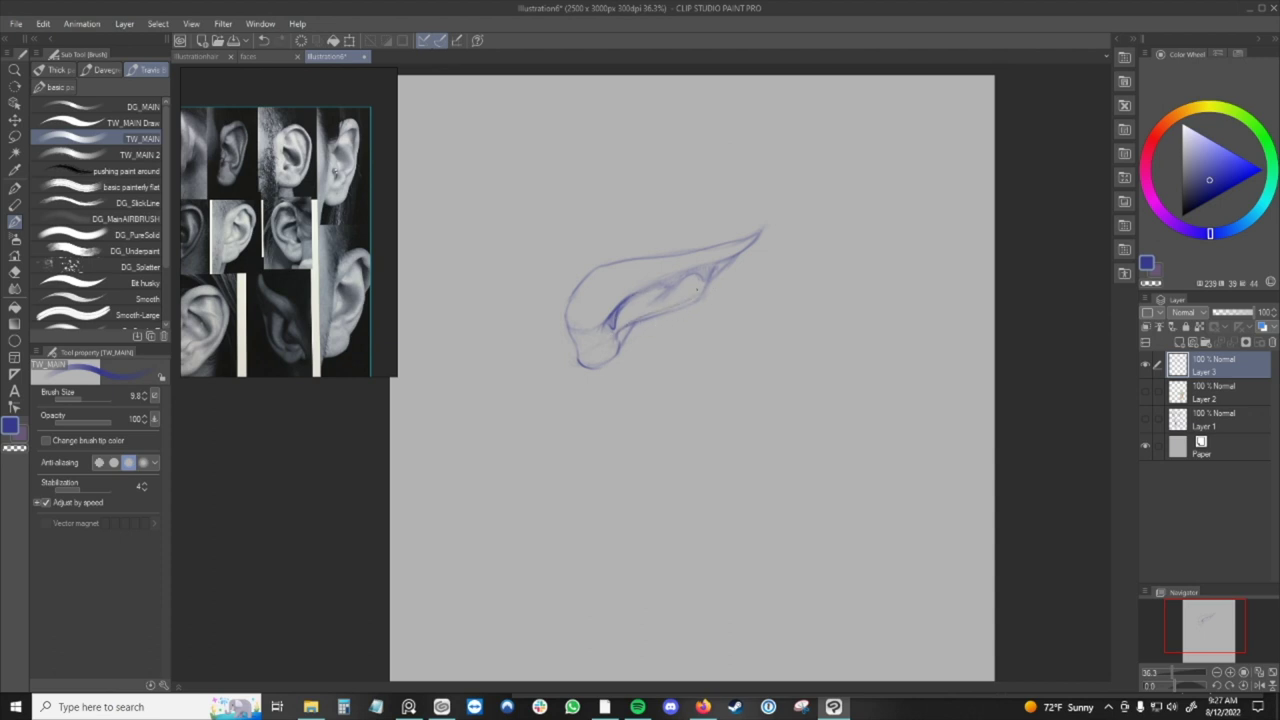
# Darken the pointed ear's rear lower edge and redraw the helix's inner edge up to the tip.
pyautogui.moveTo(676, 308); pyautogui.dragTo(697, 299)
pyautogui.moveTo(701, 266); pyautogui.dragTo(727, 259)
pyautogui.moveTo(637, 293); pyautogui.dragTo(716, 264)
pyautogui.hotkey('ctrl', 'z')
pyautogui.moveTo(634, 295); pyautogui.dragTo(716, 263)
pyautogui.hotkey('ctrl', 'z')
pyautogui.moveTo(632, 296); pyautogui.dragTo(740, 250)
pyautogui.hotkey('ctrl', 'z')
pyautogui.hotkey('ctrl', 'y')
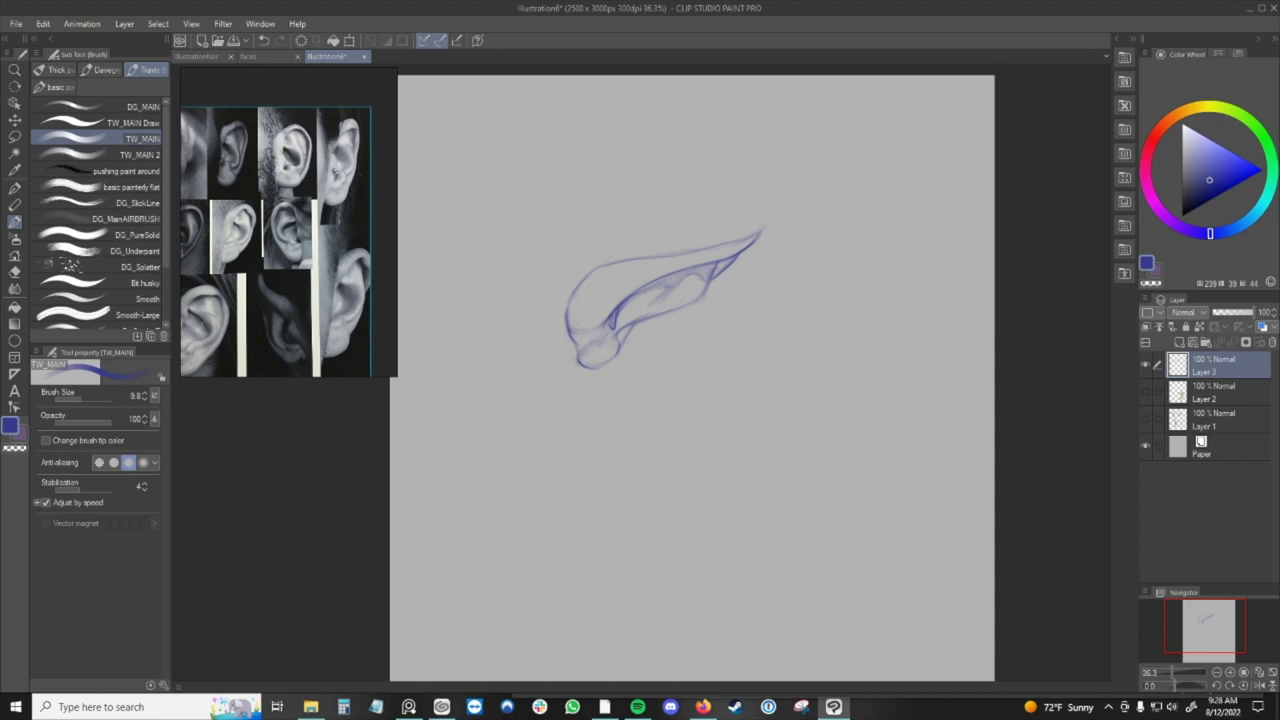
# Refine the notch between the pointed ear's front contour and lobe, and darken the inner opening and front helix curve.
pyautogui.press('c')
pyautogui.moveTo(577, 343); pyautogui.dragTo(574, 340)
pyautogui.press('c')
pyautogui.moveTo(577, 344); pyautogui.dragTo(578, 359)
pyautogui.hotkey('ctrl', 'z')
pyautogui.hotkey('ctrl', 'z')
pyautogui.moveTo(616, 307); pyautogui.dragTo(587, 338)
pyautogui.hotkey('ctrl', 'z')
pyautogui.press('c')
pyautogui.press('c')
pyautogui.moveTo(576, 290); pyautogui.dragTo(583, 280)
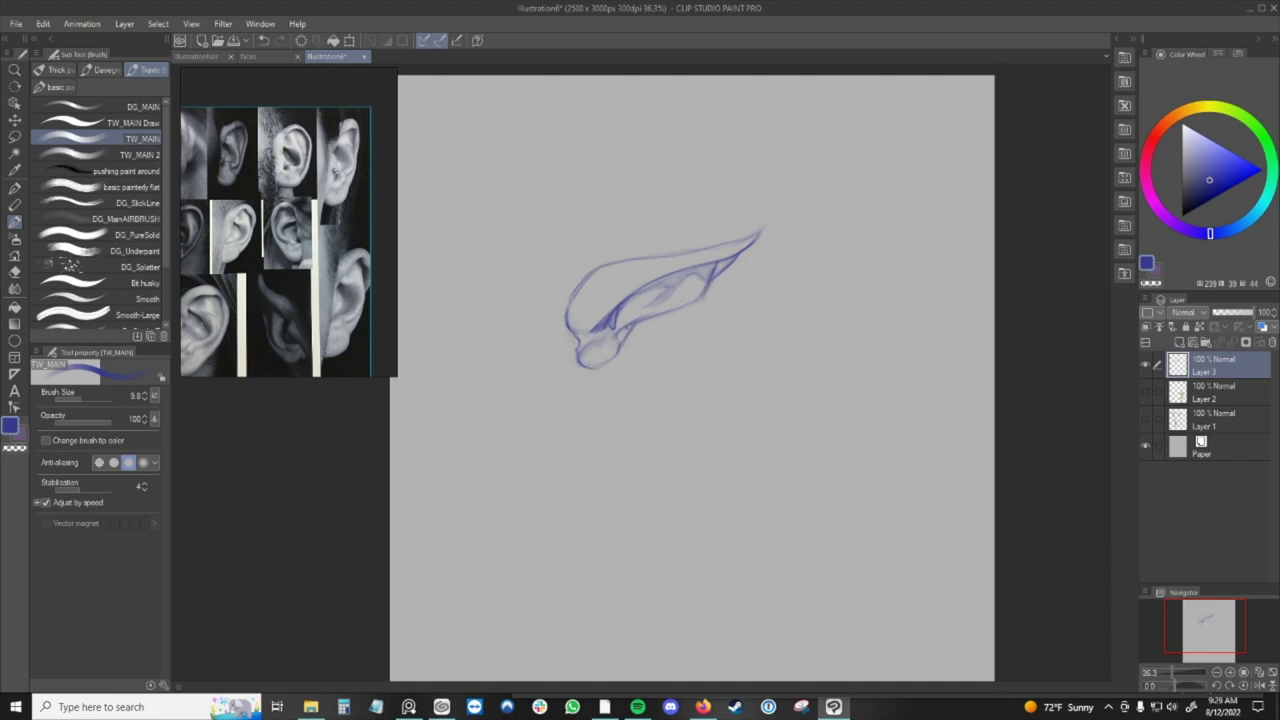
# Add small earrings beneath the pointed ear's tip and hanging from its lobe.
pyautogui.moveTo(638, 322); pyautogui.dragTo(656, 315)
pyautogui.moveTo(219, 348)
pyautogui.mouseDown()
pyautogui.moveTo(313, 315)
pyautogui.moveTo(239, 355)
pyautogui.mouseUp()
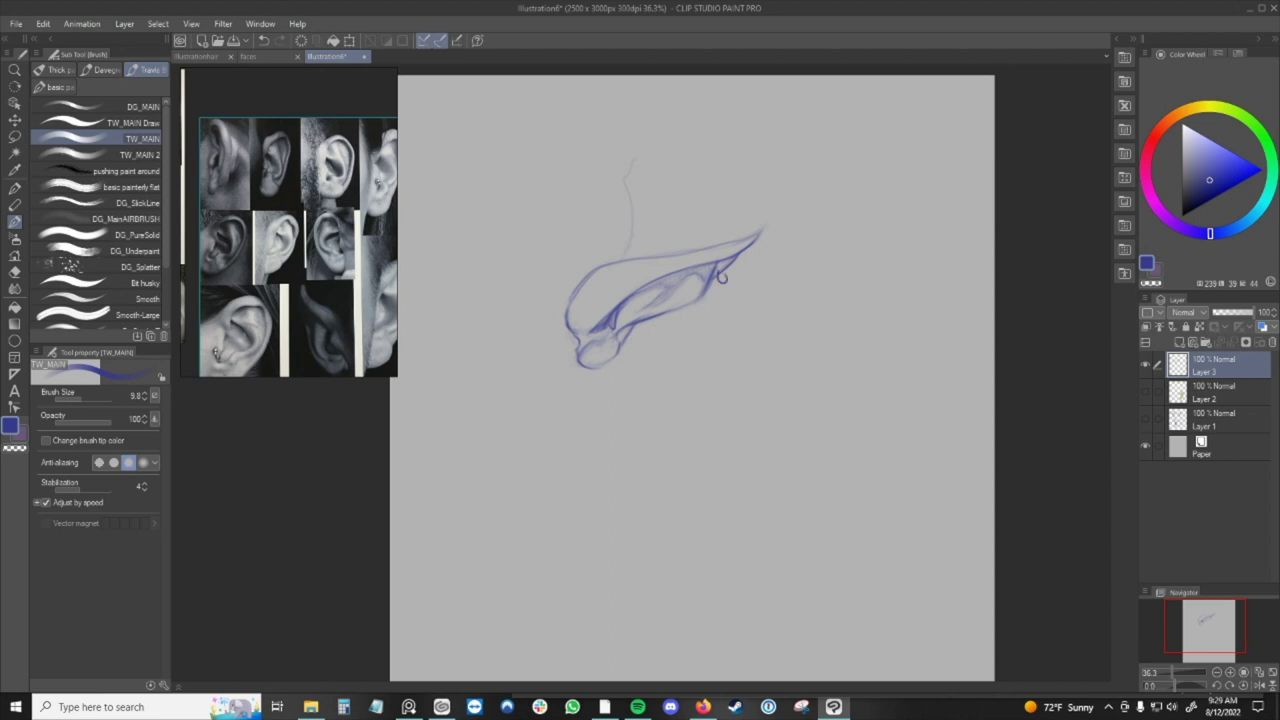
pyautogui.hotkey('ctrl', 'z')
pyautogui.moveTo(720, 271)
pyautogui.mouseDown()
pyautogui.moveTo(750, 267)
pyautogui.moveTo(728, 268)
pyautogui.mouseUp()
pyautogui.moveTo(619, 336); pyautogui.dragTo(613, 348)
pyautogui.moveTo(605, 356); pyautogui.dragTo(608, 372)
pyautogui.moveTo(620, 364); pyautogui.dragTo(613, 376)
# Sketch a second, upright pointed ear beside the first and darken the front contour of its helix.
pyautogui.moveTo(720, 409); pyautogui.dragTo(695, 391)
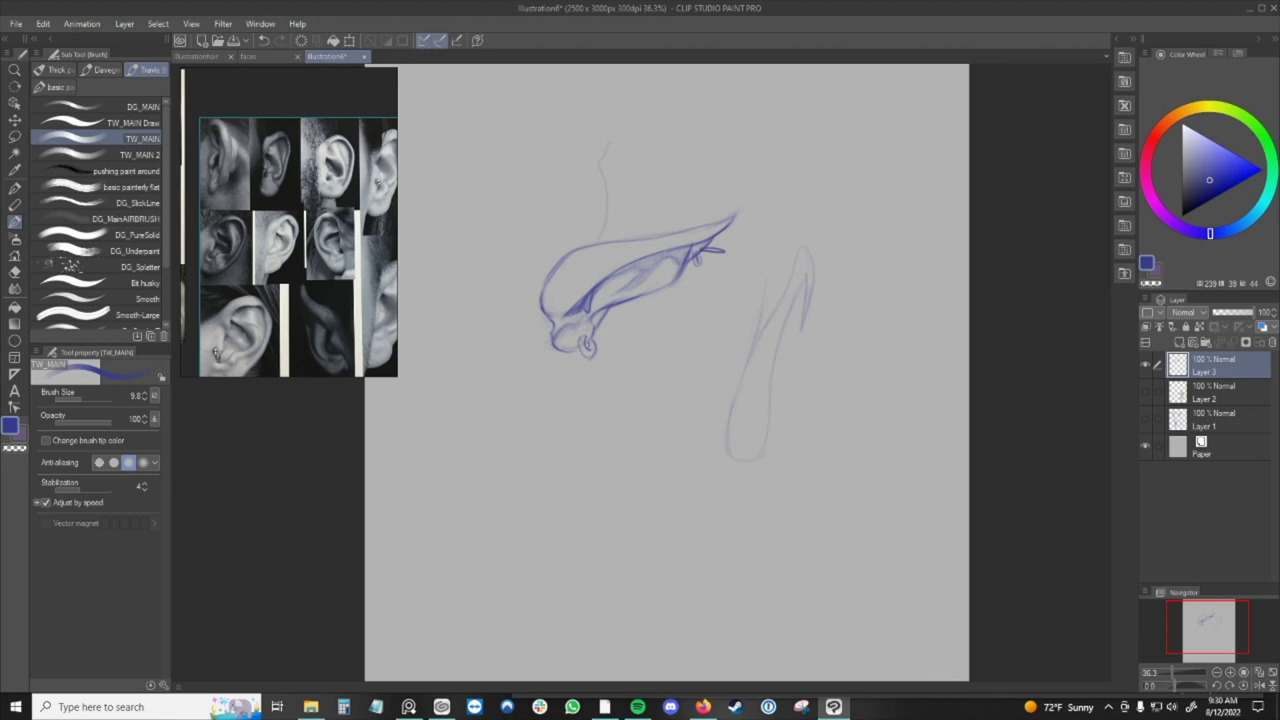
pyautogui.press('super+x')
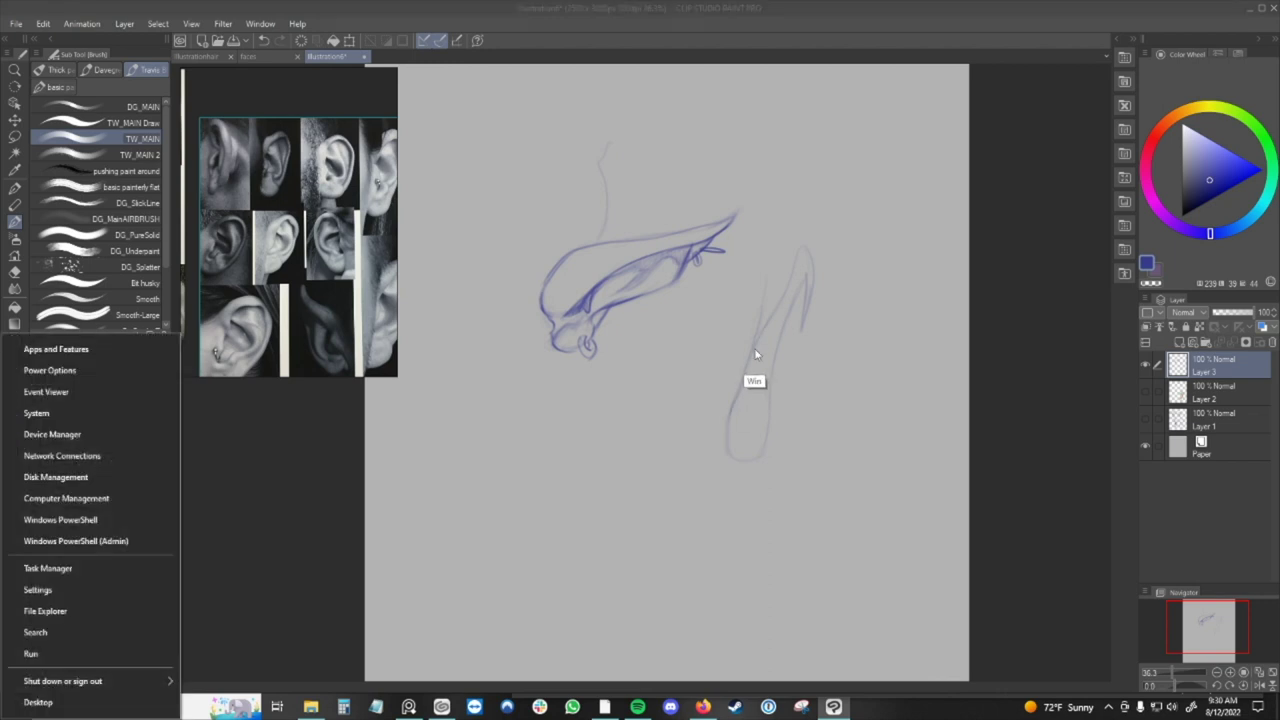
pyautogui.press('Escape')
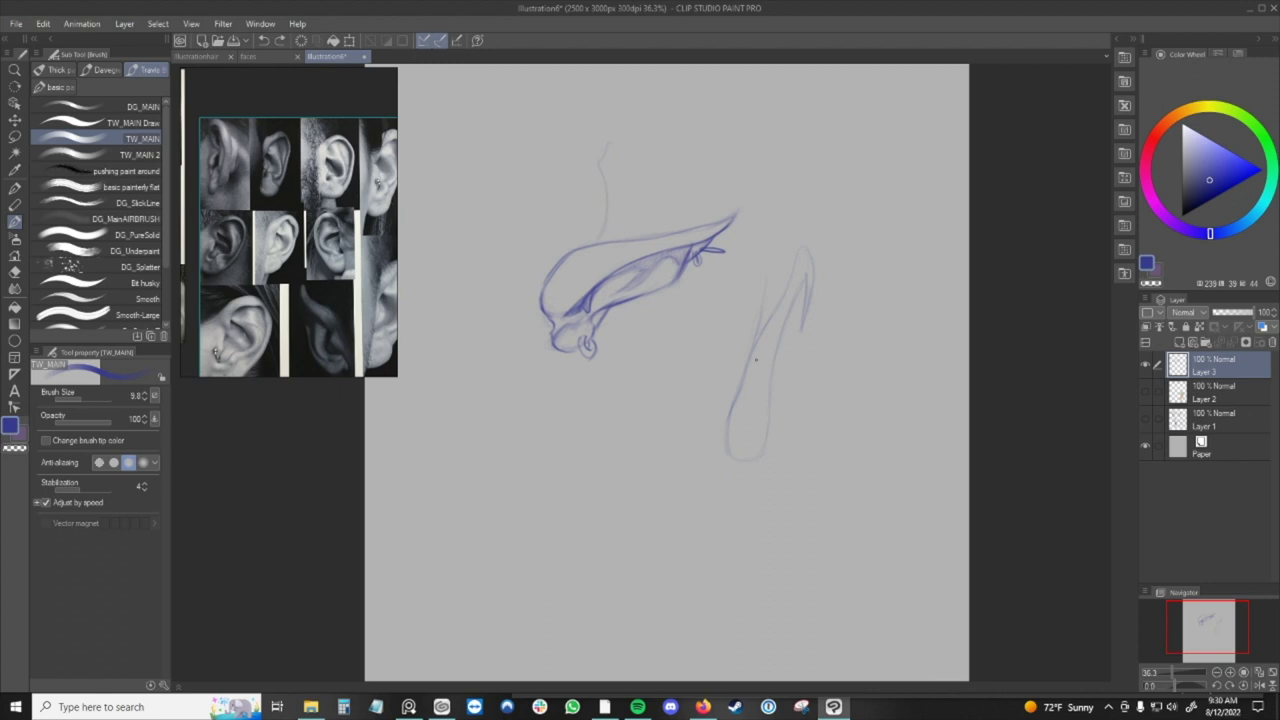
pyautogui.moveTo(756, 334); pyautogui.dragTo(729, 414)
pyautogui.press('c')
pyautogui.press('c')
pyautogui.hotkey('ctrl', 'z')
pyautogui.hotkey('ctrl', 'y')
pyautogui.hotkey('ctrl', 'z')
pyautogui.hotkey('ctrl', 'y')
pyautogui.press('c')
pyautogui.press('c')
# Draw the upright pointed ear's rear edge from beneath the tip down to a narrow lower point.
pyautogui.moveTo(807, 265)
pyautogui.mouseDown()
pyautogui.moveTo(789, 312)
pyautogui.moveTo(803, 301)
pyautogui.mouseUp()
pyautogui.moveTo(798, 385); pyautogui.dragTo(765, 487)
pyautogui.hotkey('ctrl', 'z')
pyautogui.hotkey('ctrl', 'z')
pyautogui.moveTo(800, 318); pyautogui.dragTo(801, 353)
pyautogui.hotkey('ctrl', 'z')
pyautogui.moveTo(796, 383); pyautogui.dragTo(763, 479)
pyautogui.hotkey('ctrl', 'z')
pyautogui.moveTo(800, 332)
pyautogui.mouseDown()
pyautogui.moveTo(799, 427)
pyautogui.moveTo(762, 498)
pyautogui.mouseUp()
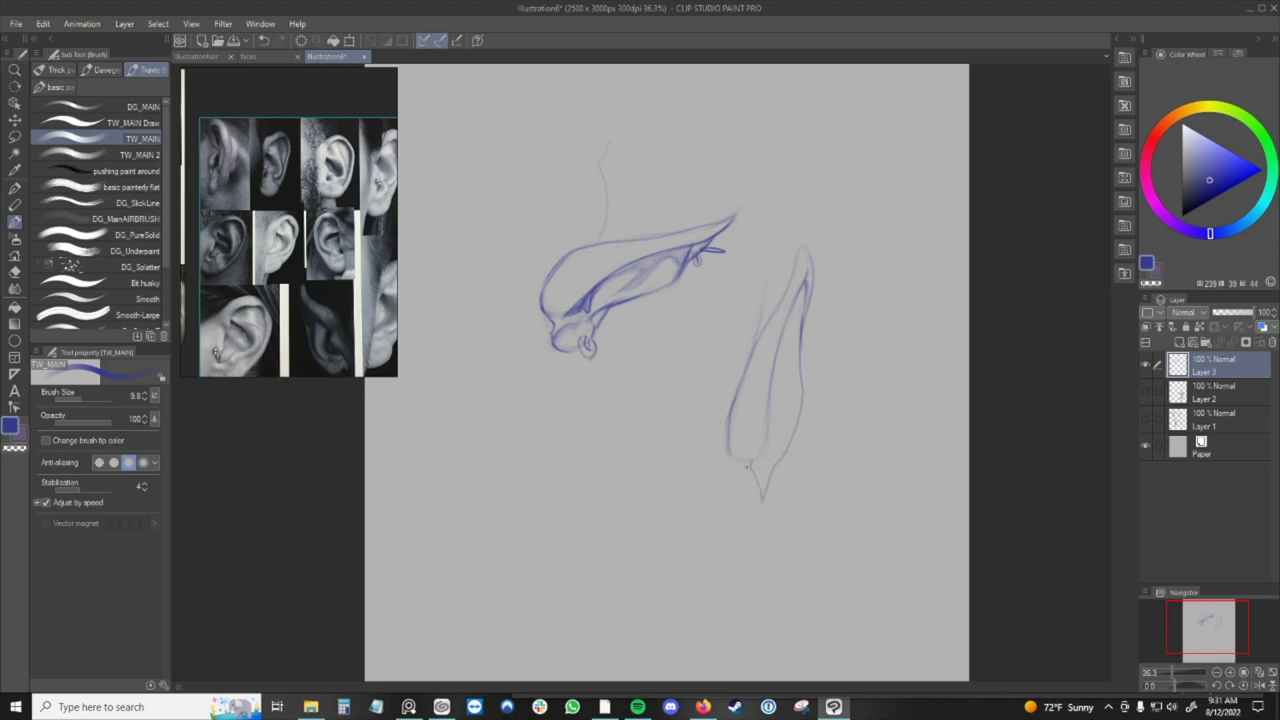
# Sketch a small notch curve beneath the lower end of the upright ear's helix and clean up its stray ends.
pyautogui.moveTo(757, 455); pyautogui.dragTo(761, 468)
pyautogui.press('c')
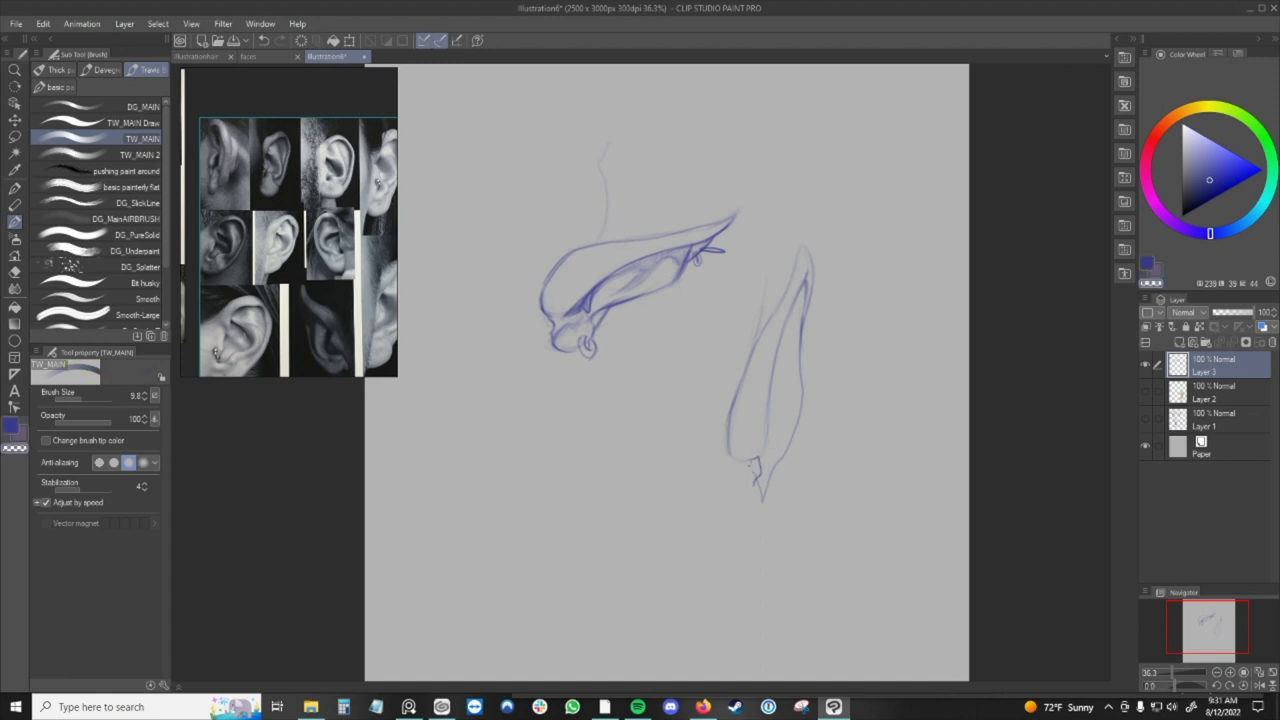
pyautogui.press('c')
pyautogui.moveTo(744, 461); pyautogui.dragTo(758, 462)
pyautogui.hotkey('ctrl', 'z')
pyautogui.press('c')
pyautogui.press('c')
pyautogui.moveTo(755, 488); pyautogui.dragTo(758, 476)
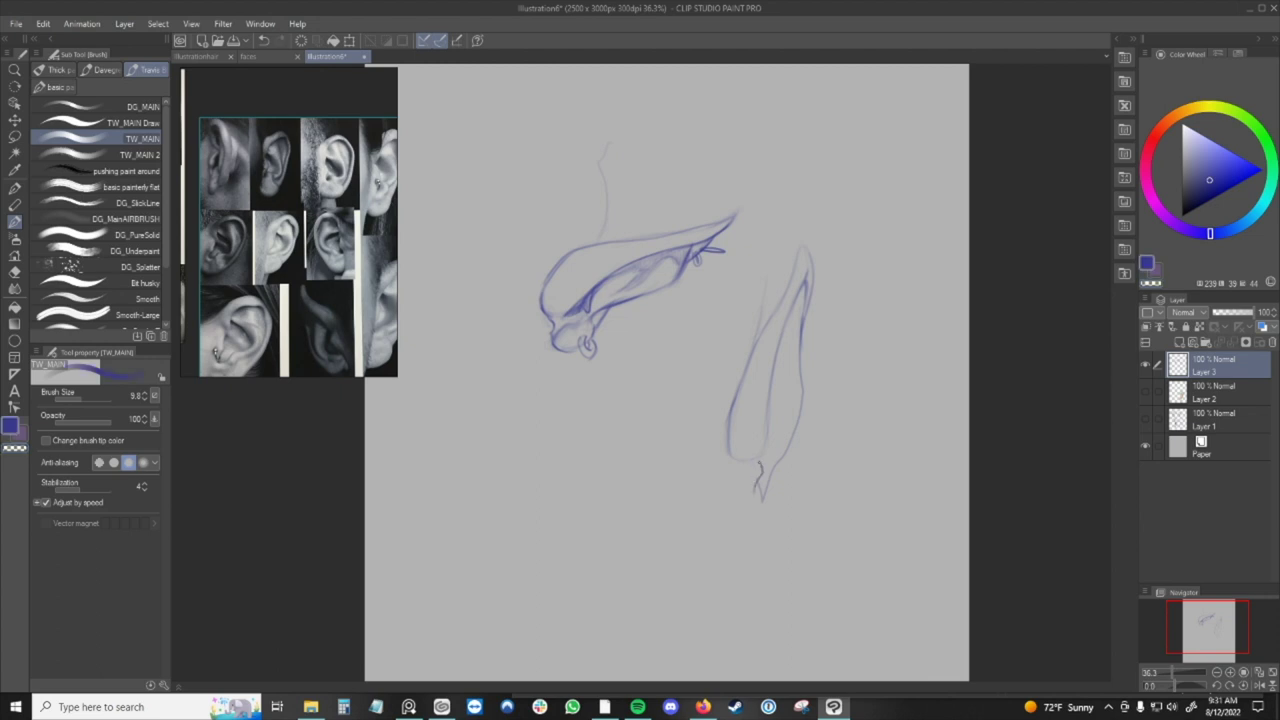
# Redraw the notch as a small arch and sketch a rounded lobe beneath the upright ear.
pyautogui.hotkey('ctrl', 'z')
pyautogui.hotkey('ctrl', 'z')
pyautogui.moveTo(752, 488); pyautogui.dragTo(758, 471)
pyautogui.hotkey('ctrl', 'z')
pyautogui.hotkey('ctrl', 'z')
pyautogui.moveTo(758, 462); pyautogui.dragTo(758, 484)
pyautogui.press('c')
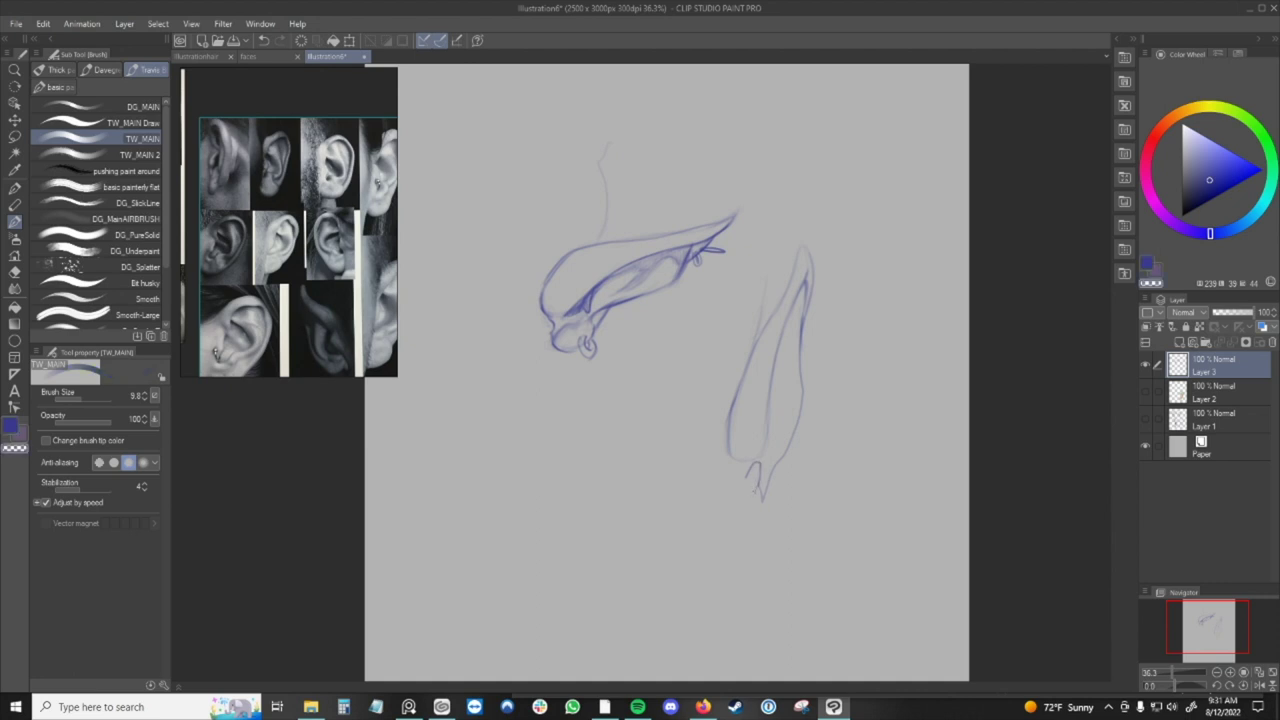
pyautogui.press('c')
pyautogui.moveTo(774, 472); pyautogui.dragTo(769, 518)
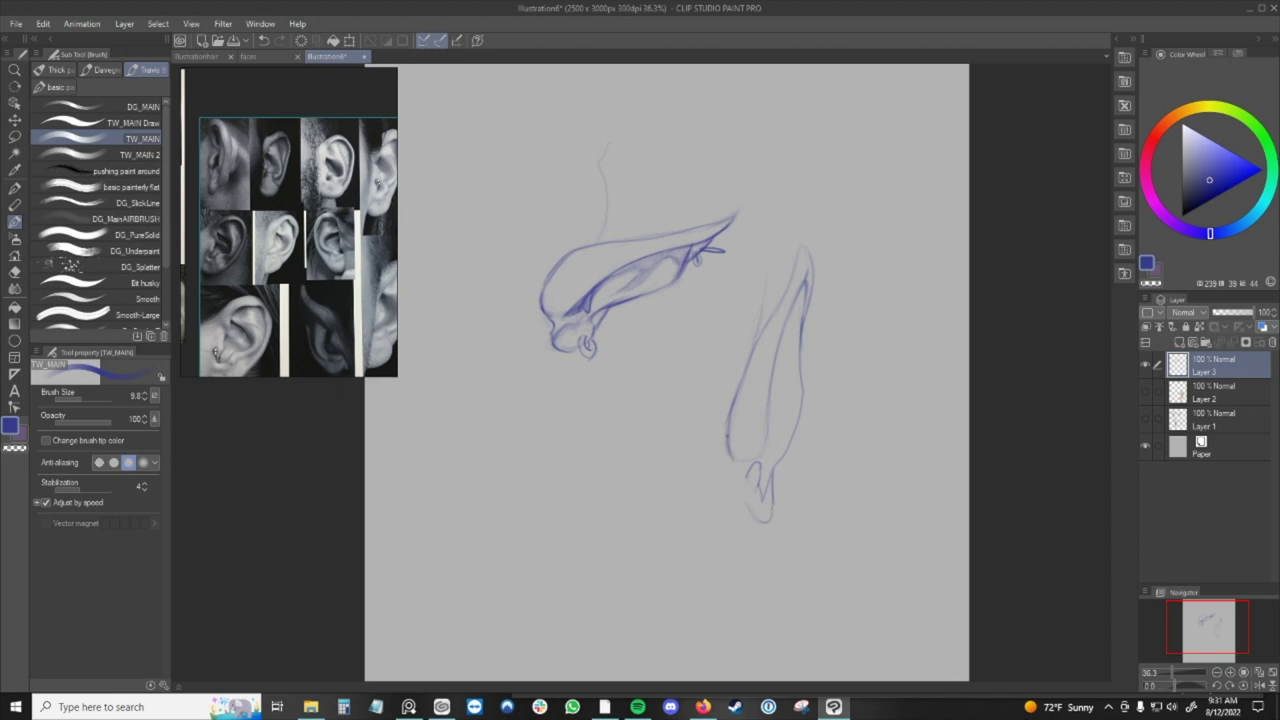
# Thin the lower front contour of the upright ear by erasing along its outer side.
pyautogui.press('c')
pyautogui.moveTo(726, 397); pyautogui.dragTo(732, 440)
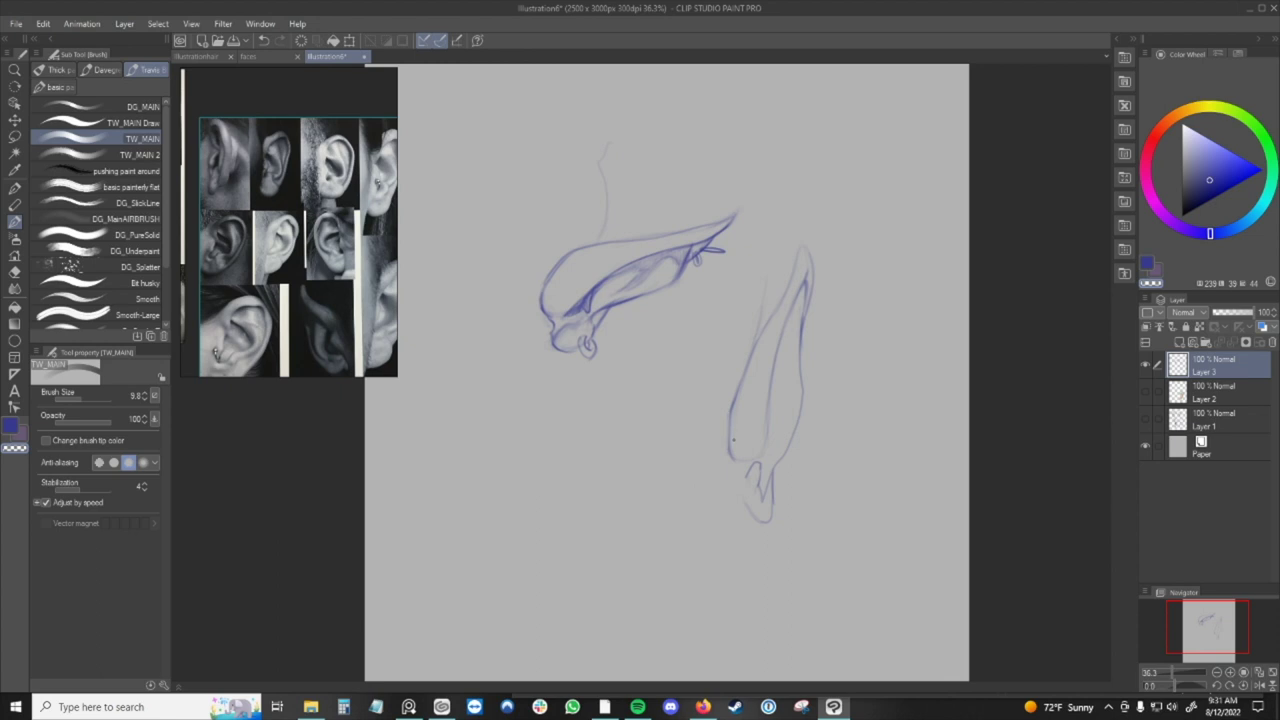
pyautogui.press('c')
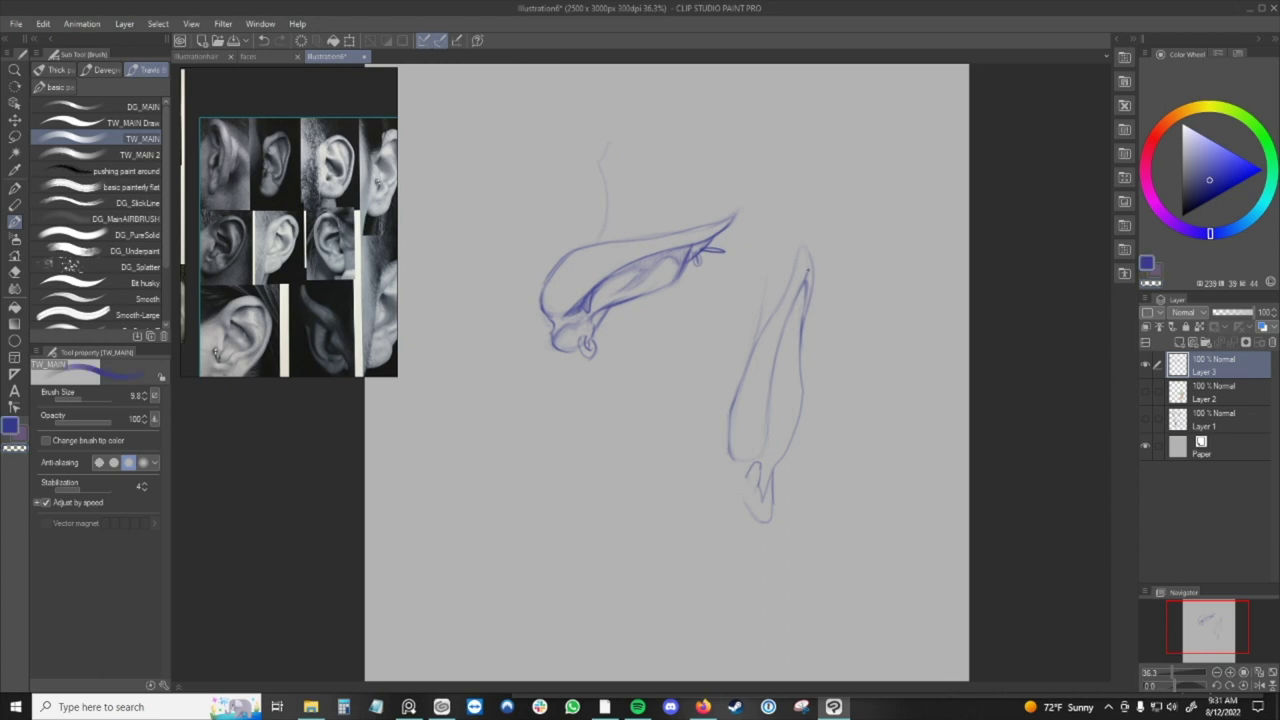
pyautogui.hotkey('ctrl', 'z')
pyautogui.hotkey('ctrl', 'y')
pyautogui.press('c')
pyautogui.press('c')
# Add a forked inner fold to the upright ear's opening and darken the helix's inner edge down to its base.
pyautogui.moveTo(788, 324)
pyautogui.mouseDown()
pyautogui.moveTo(766, 424)
pyautogui.moveTo(771, 400)
pyautogui.mouseUp()
pyautogui.moveTo(783, 347); pyautogui.dragTo(779, 375)
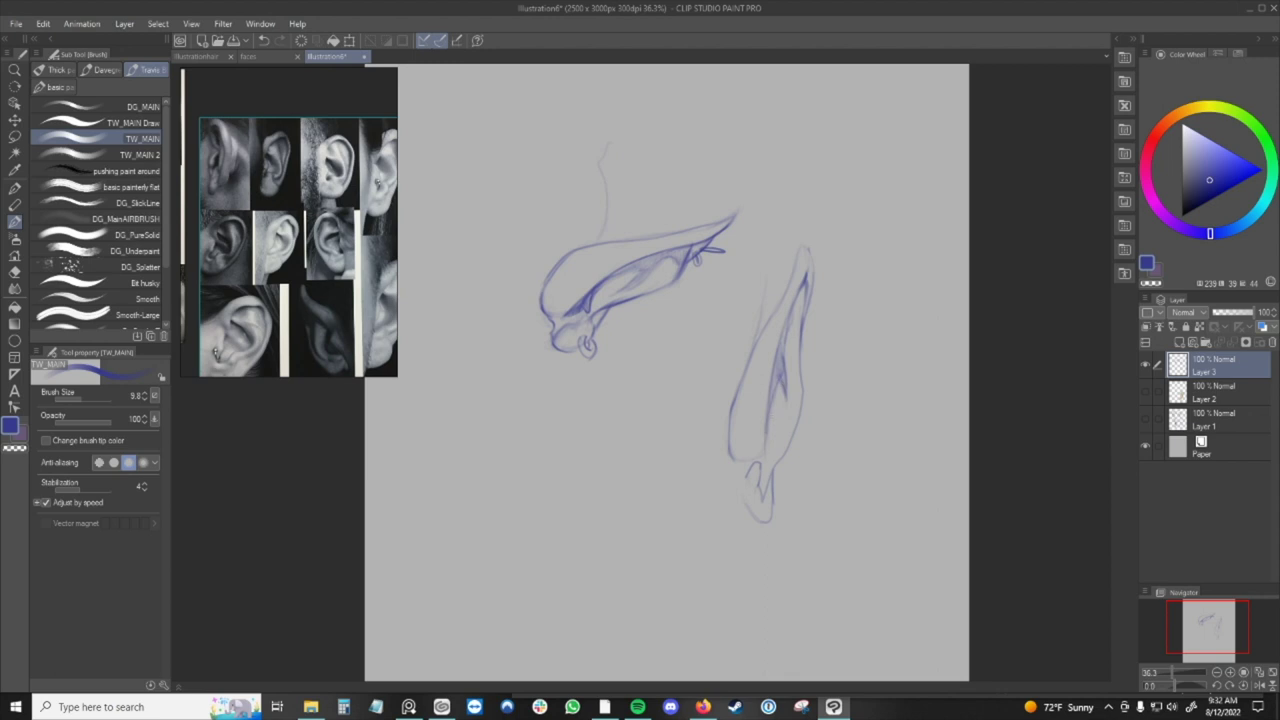
pyautogui.moveTo(768, 418); pyautogui.dragTo(757, 455)
pyautogui.hotkey('ctrl', 'z')
pyautogui.hotkey('ctrl', 'y')
pyautogui.moveTo(769, 424); pyautogui.dragTo(765, 457)
pyautogui.hotkey('ctrl', 'z')
pyautogui.moveTo(766, 446); pyautogui.dragTo(763, 462)
# Darken the upright ear's rear edge down to the lobe and clean up where they meet.
pyautogui.moveTo(801, 360); pyautogui.dragTo(799, 388)
pyautogui.moveTo(801, 332)
pyautogui.mouseDown()
pyautogui.moveTo(792, 444)
pyautogui.moveTo(773, 473)
pyautogui.mouseUp()
pyautogui.press('c')
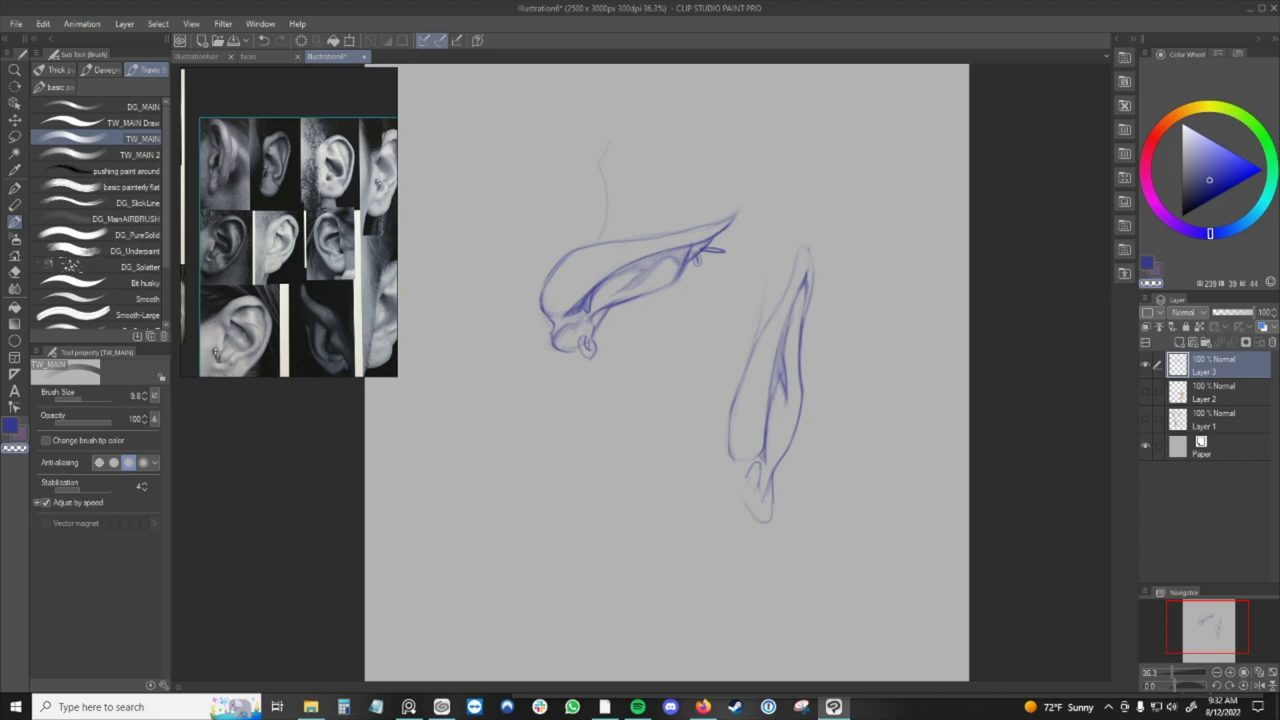
pyautogui.press('c')
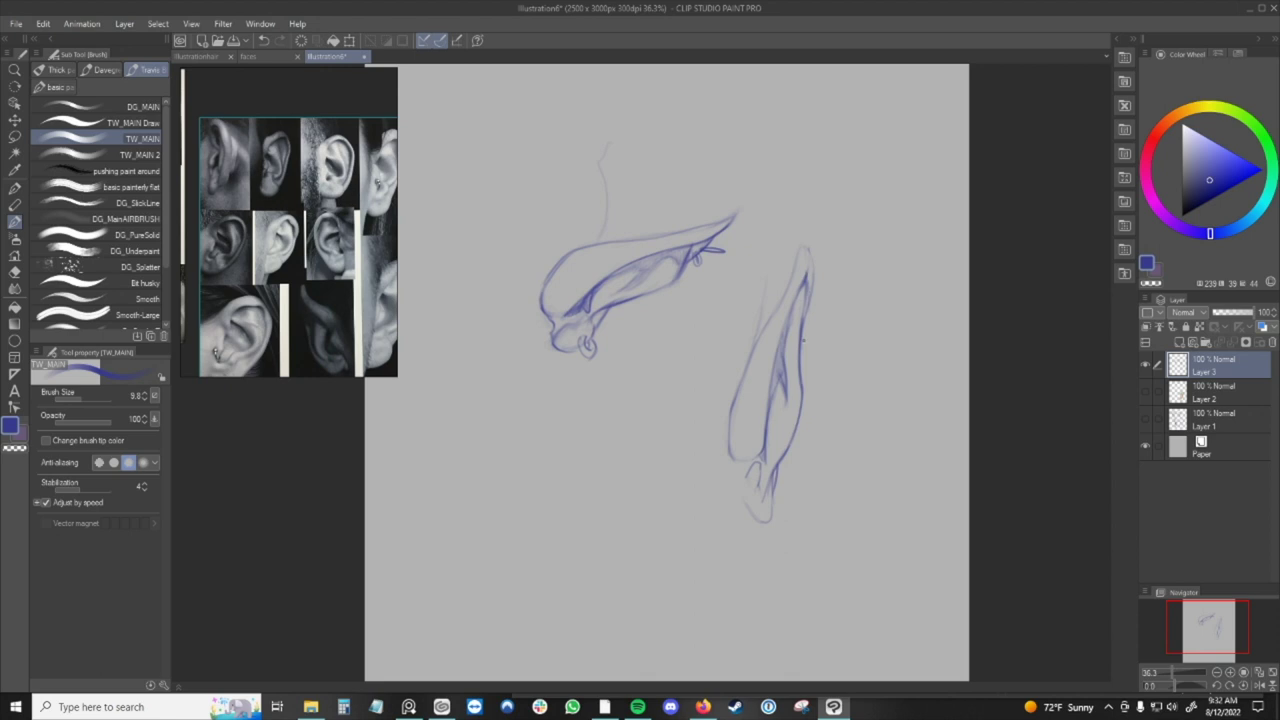
pyautogui.press('c')
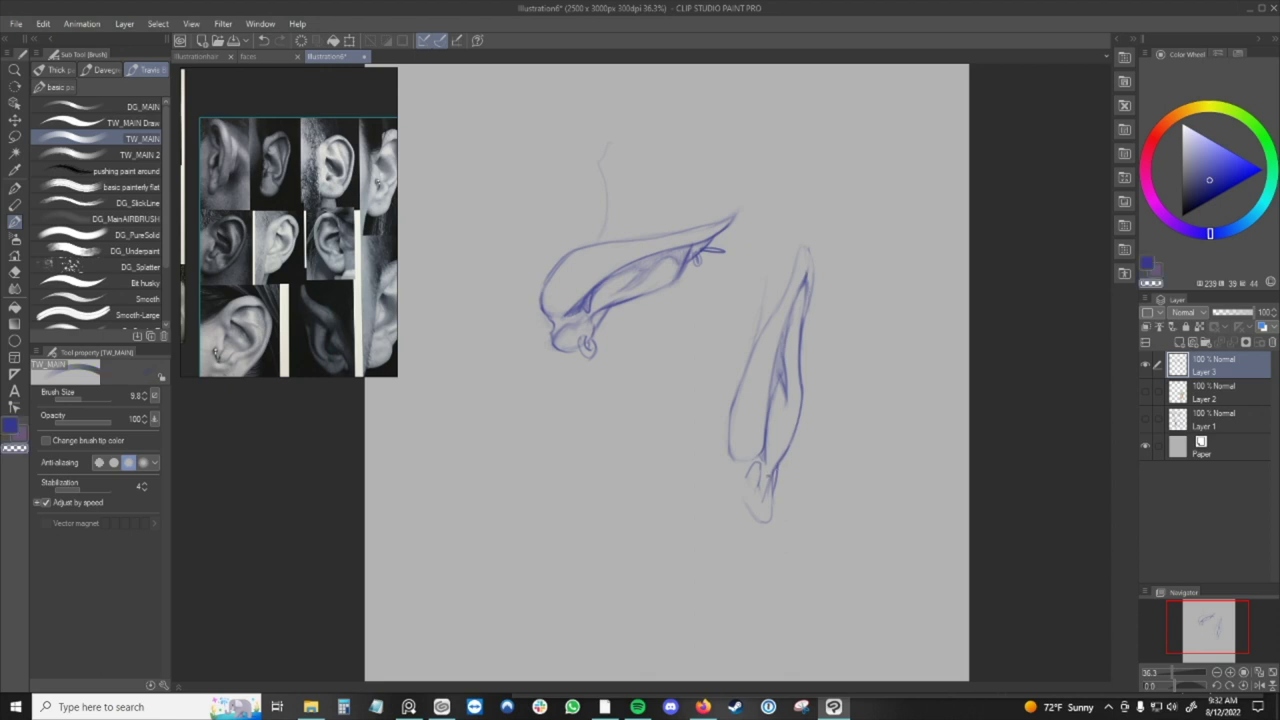
pyautogui.press('c')
pyautogui.hotkey('ctrl', 'z')
pyautogui.hotkey('ctrl', 'z')
# Darken the upright ear's lobe outline and erase the excess line on its front side.
pyautogui.moveTo(772, 476); pyautogui.dragTo(766, 520)
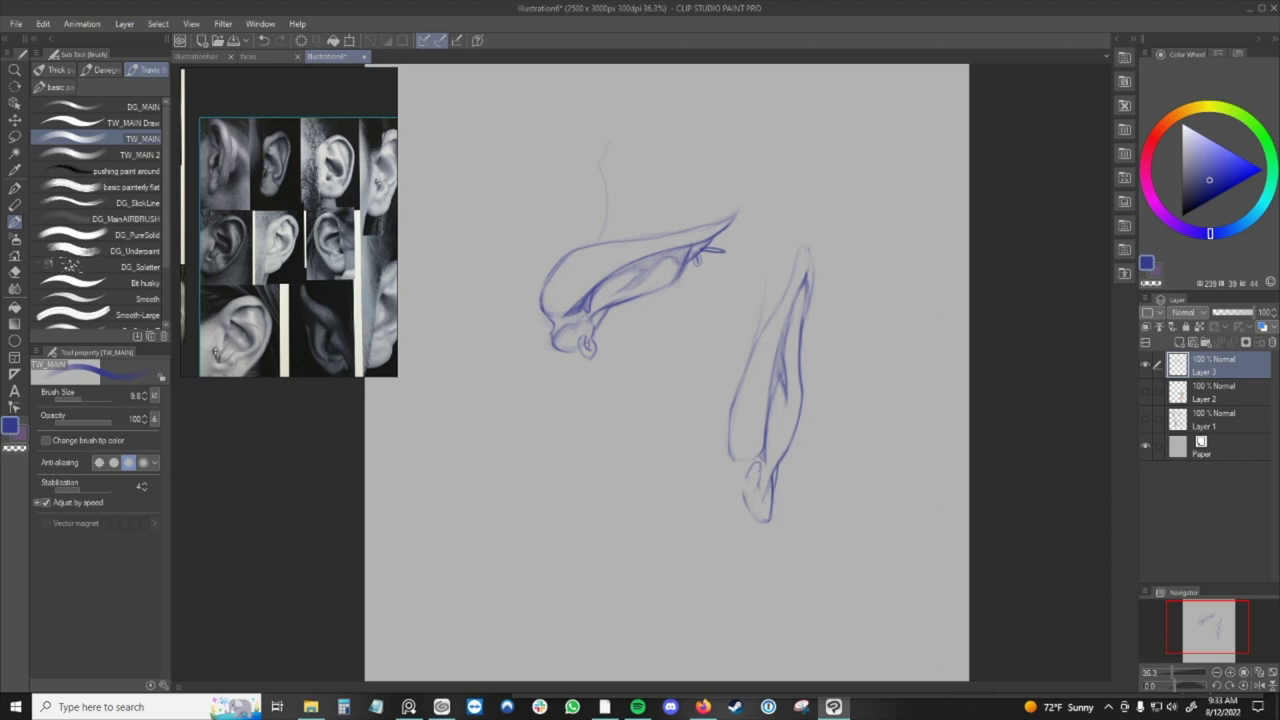
pyautogui.press('c')
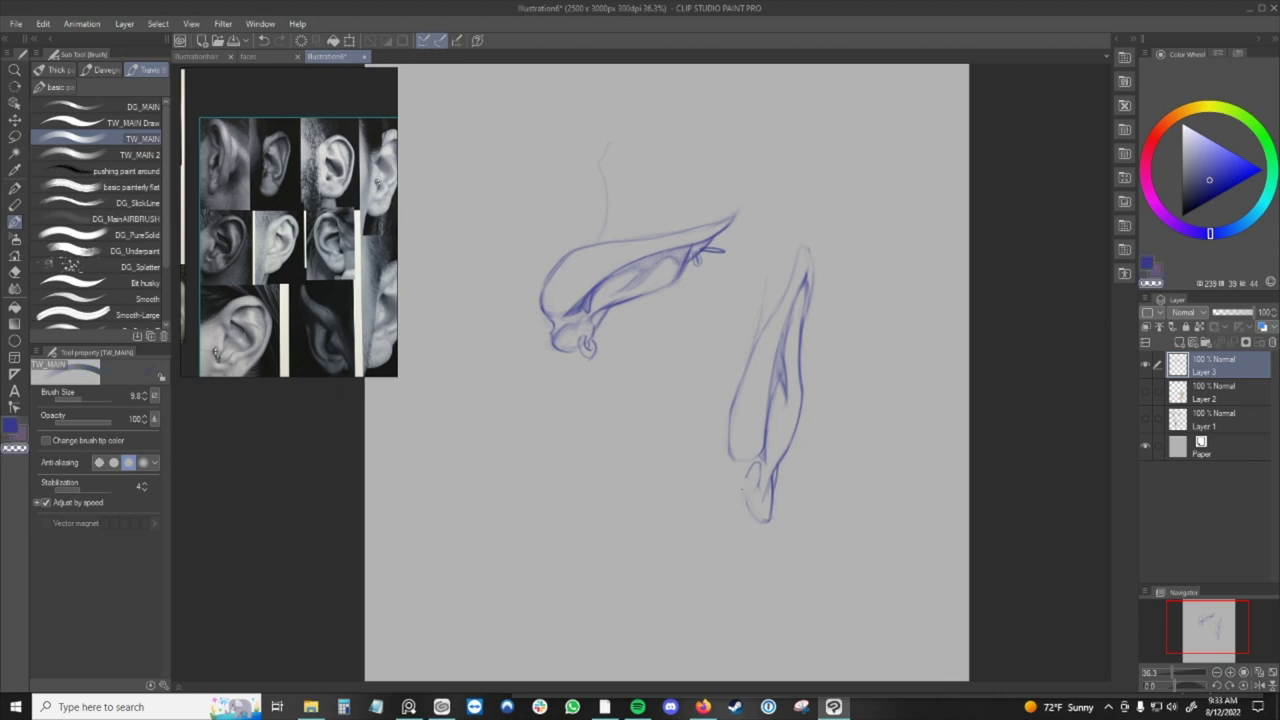
pyautogui.press('c')
pyautogui.moveTo(748, 500); pyautogui.dragTo(756, 522)
pyautogui.press('c')
pyautogui.moveTo(751, 522)
pyautogui.mouseDown()
pyautogui.moveTo(767, 521)
pyautogui.moveTo(756, 521)
pyautogui.mouseUp()
pyautogui.press('c')
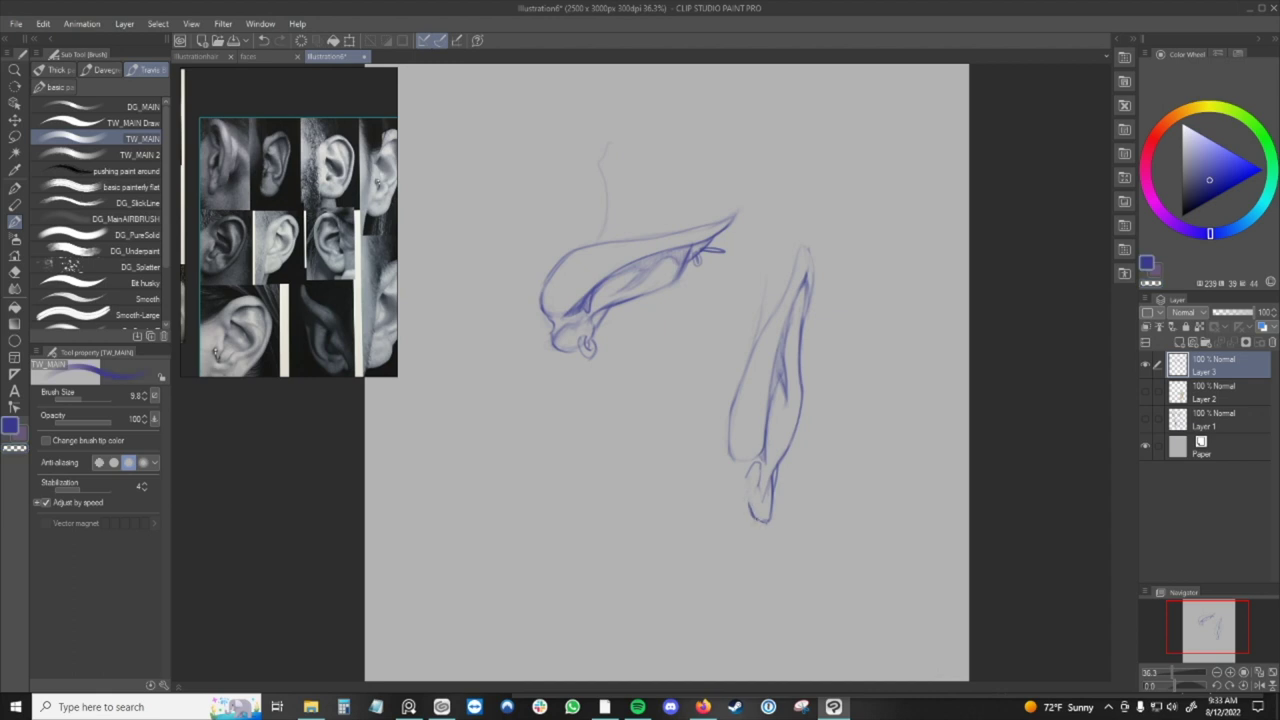
# Erase the arch above the upright ear's lobe and the closed lower end of the helix.
pyautogui.press('c')
pyautogui.press('c')
pyautogui.moveTo(745, 465); pyautogui.dragTo(760, 484)
pyautogui.press('c')
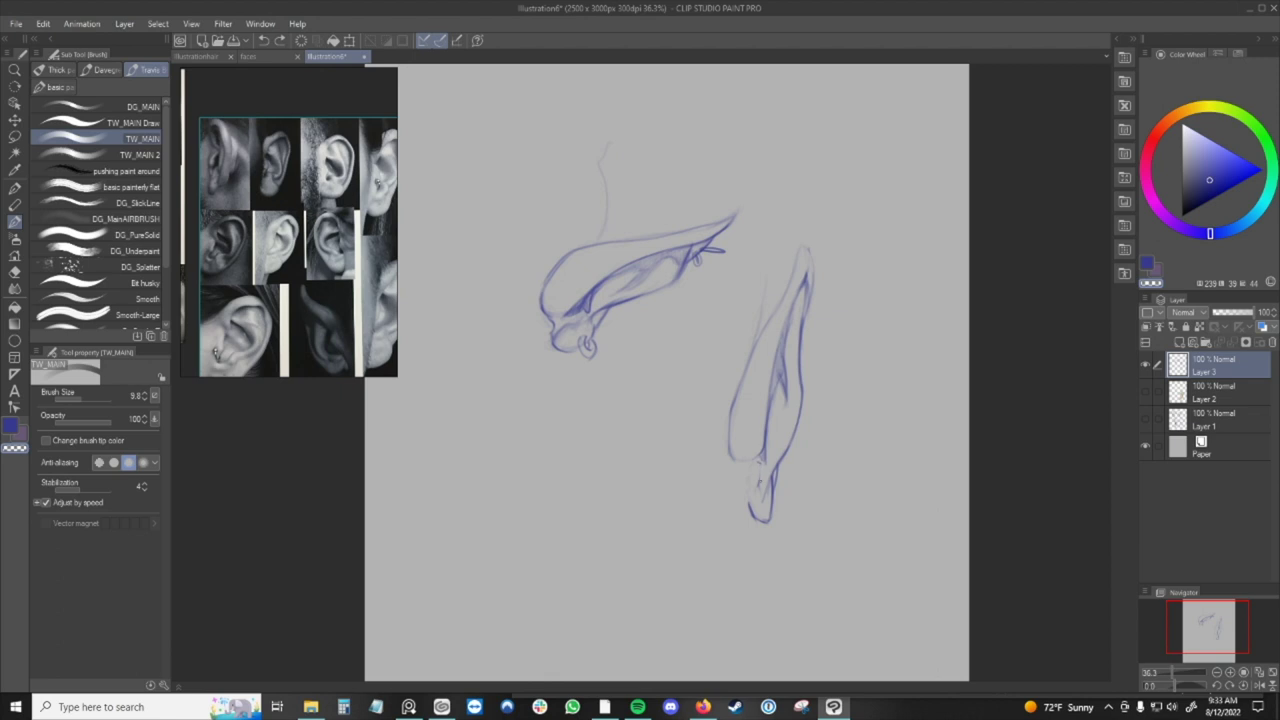
pyautogui.moveTo(757, 460); pyautogui.dragTo(755, 470)
pyautogui.press('c')
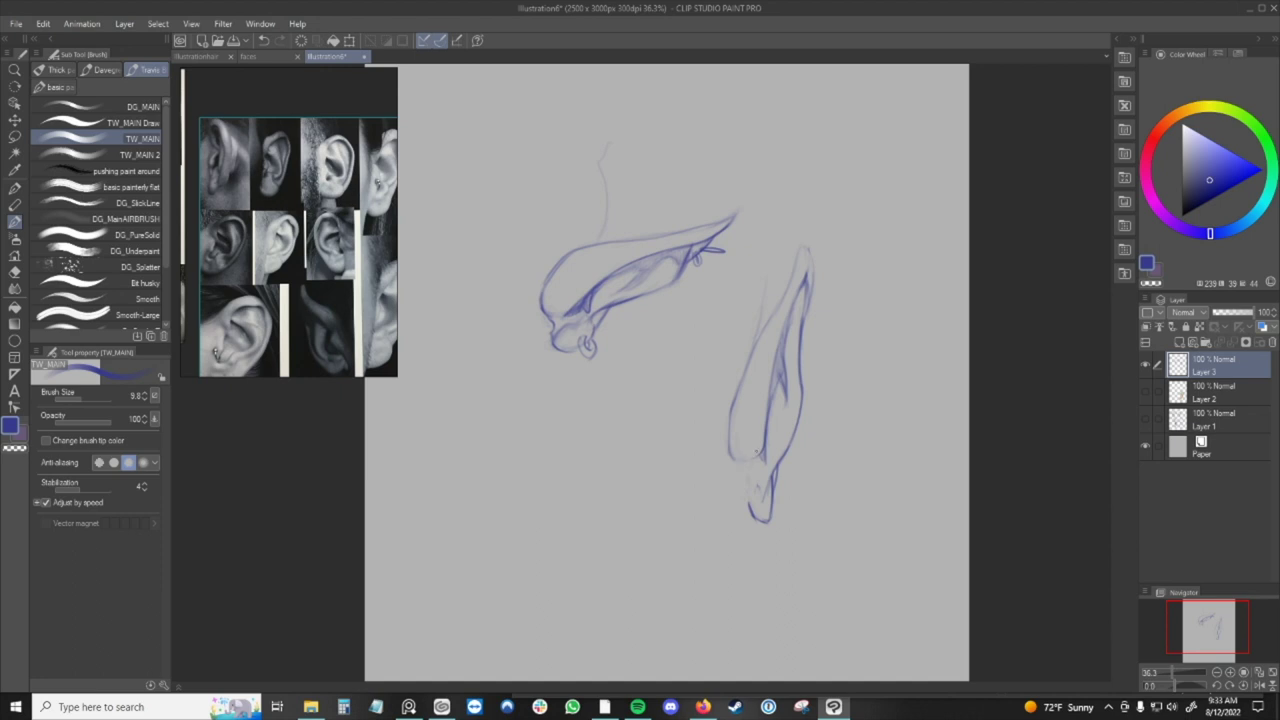
pyautogui.press('c')
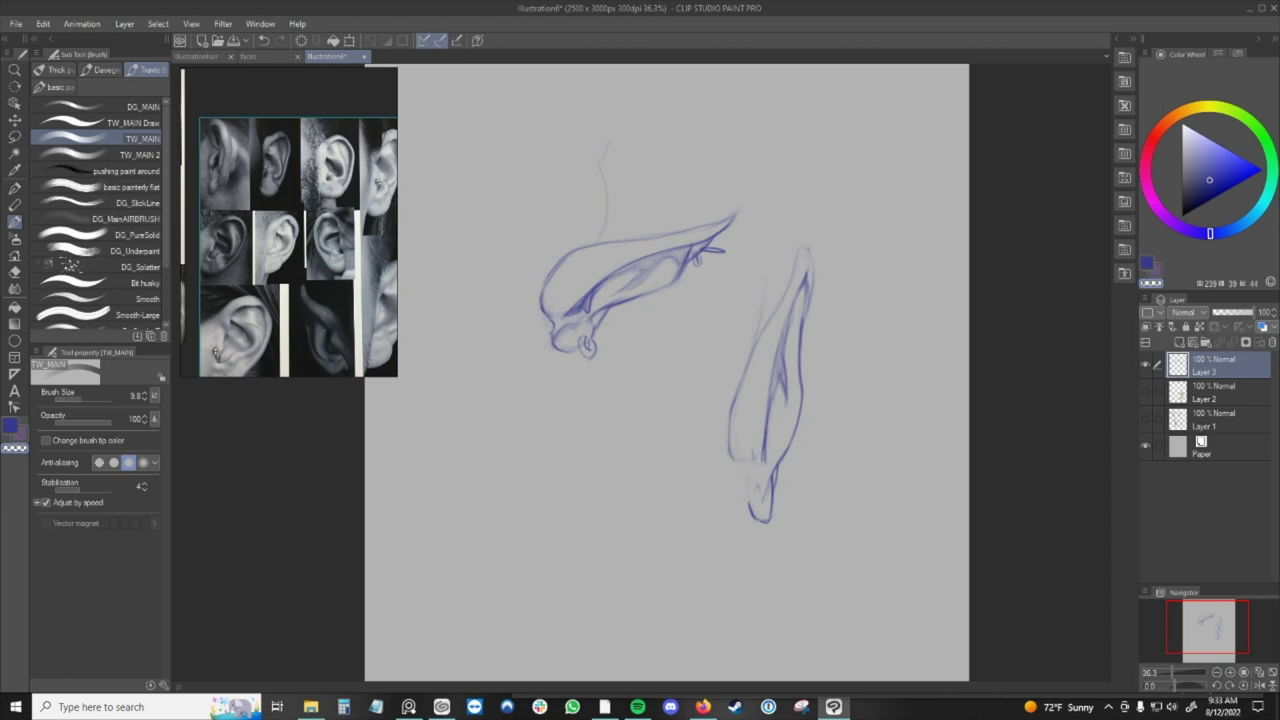
pyautogui.press('c')
pyautogui.press('c')
pyautogui.press('c')
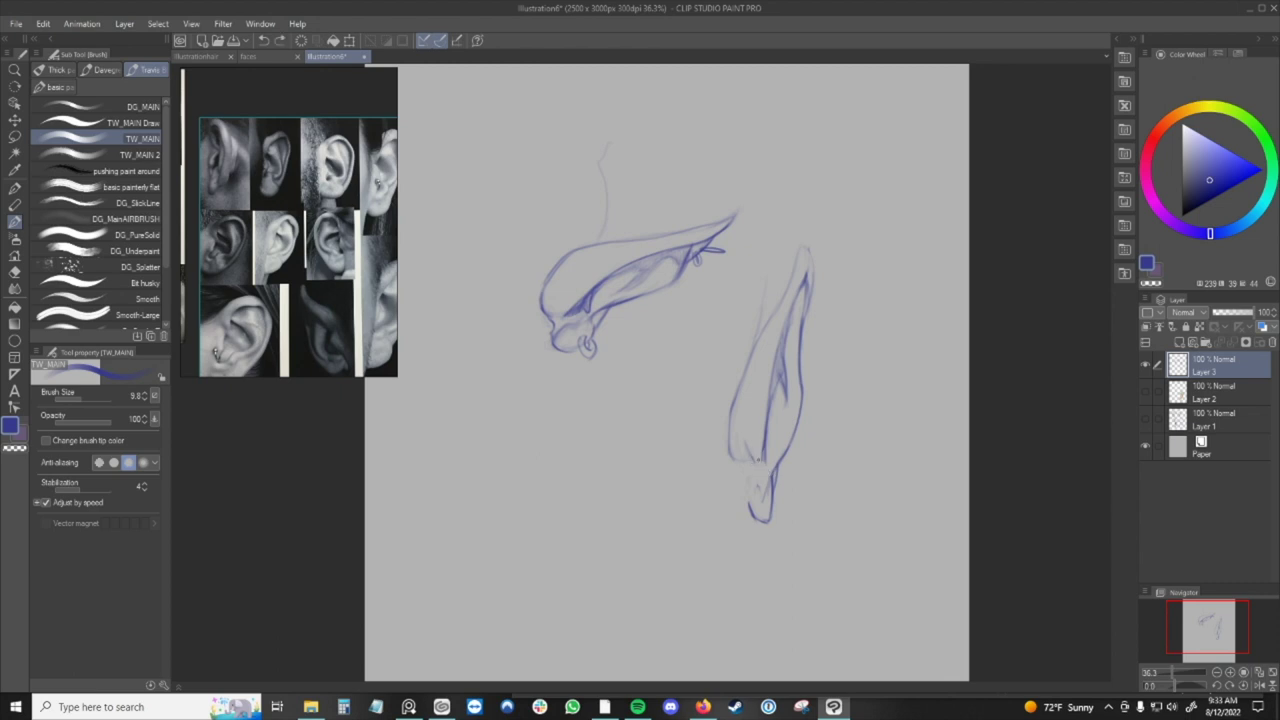
# Redraw the notch line linking the upright ear's front contour to the top of the lobe.
pyautogui.moveTo(749, 451); pyautogui.dragTo(751, 455)
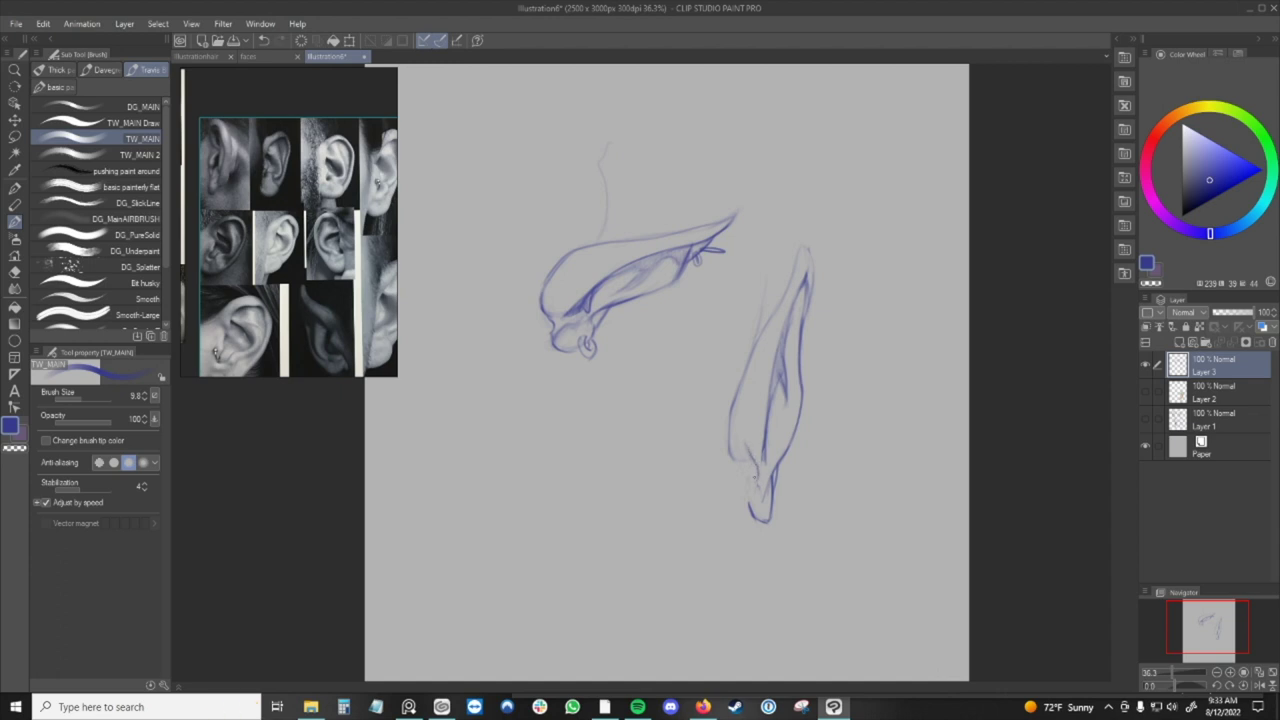
pyautogui.hotkey('ctrl', 'z')
pyautogui.hotkey('ctrl', 'z')
pyautogui.moveTo(755, 464); pyautogui.dragTo(760, 477)
pyautogui.press('c')
pyautogui.press('c')
# Refine the upright ear's lower front contour and close the top of the lobe around the notch.
pyautogui.moveTo(730, 438); pyautogui.dragTo(737, 459)
pyautogui.hotkey('ctrl', 'z')
pyautogui.moveTo(764, 459); pyautogui.dragTo(763, 456)
pyautogui.press('c')
pyautogui.press('c')
pyautogui.press('c')
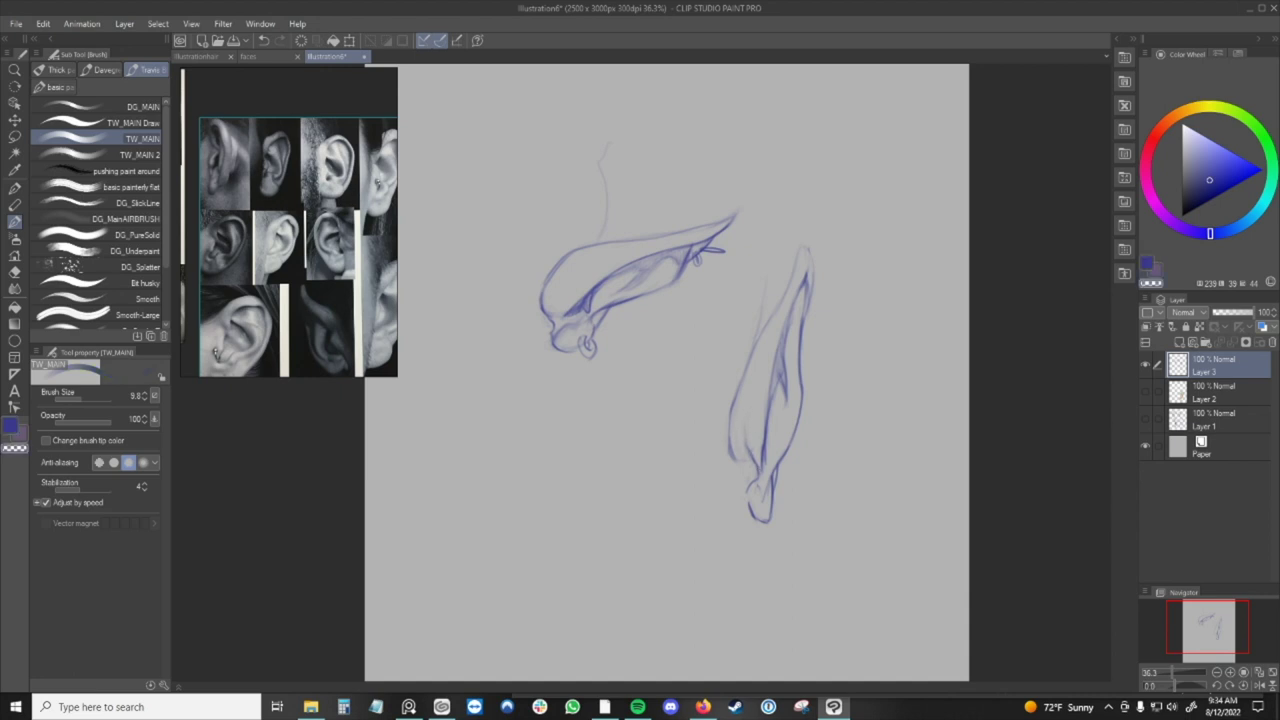
pyautogui.press('c')
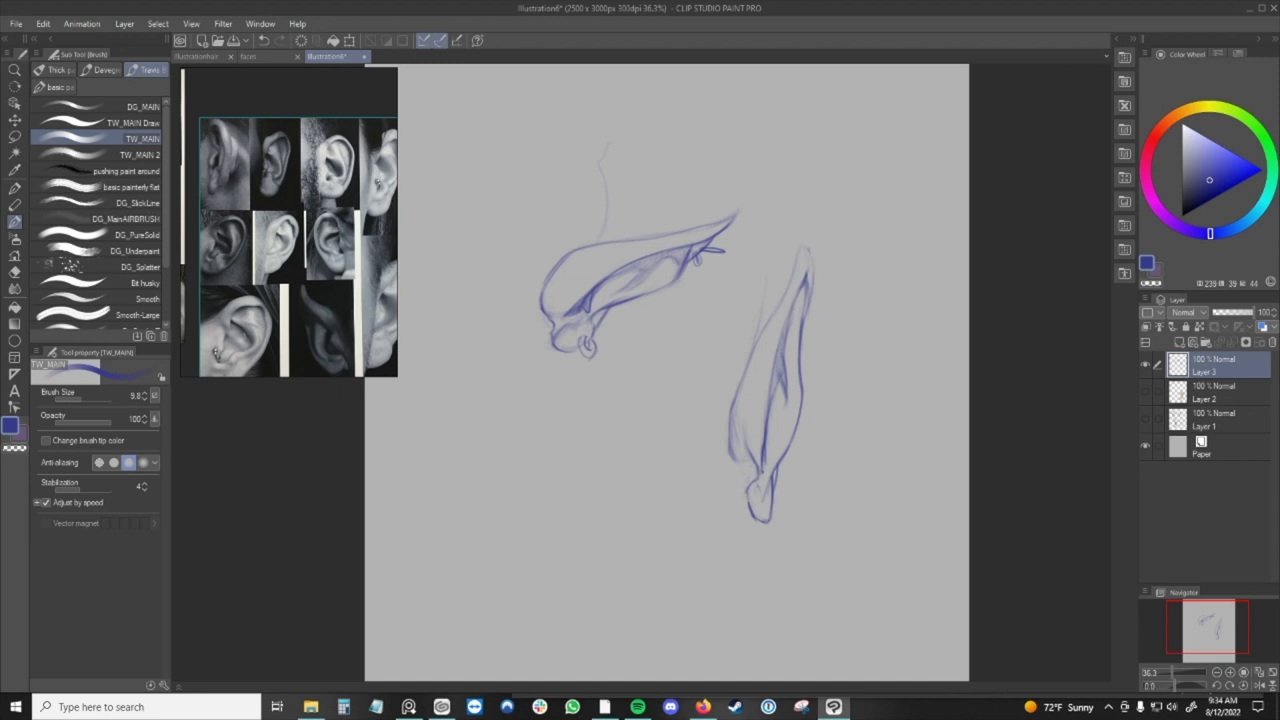
# Darken the narrow inner opening above the upright ear's lobe and shade the inner fold up toward the tip.
pyautogui.moveTo(766, 449); pyautogui.dragTo(762, 467)
pyautogui.moveTo(772, 392); pyautogui.dragTo(769, 454)
pyautogui.press('c')
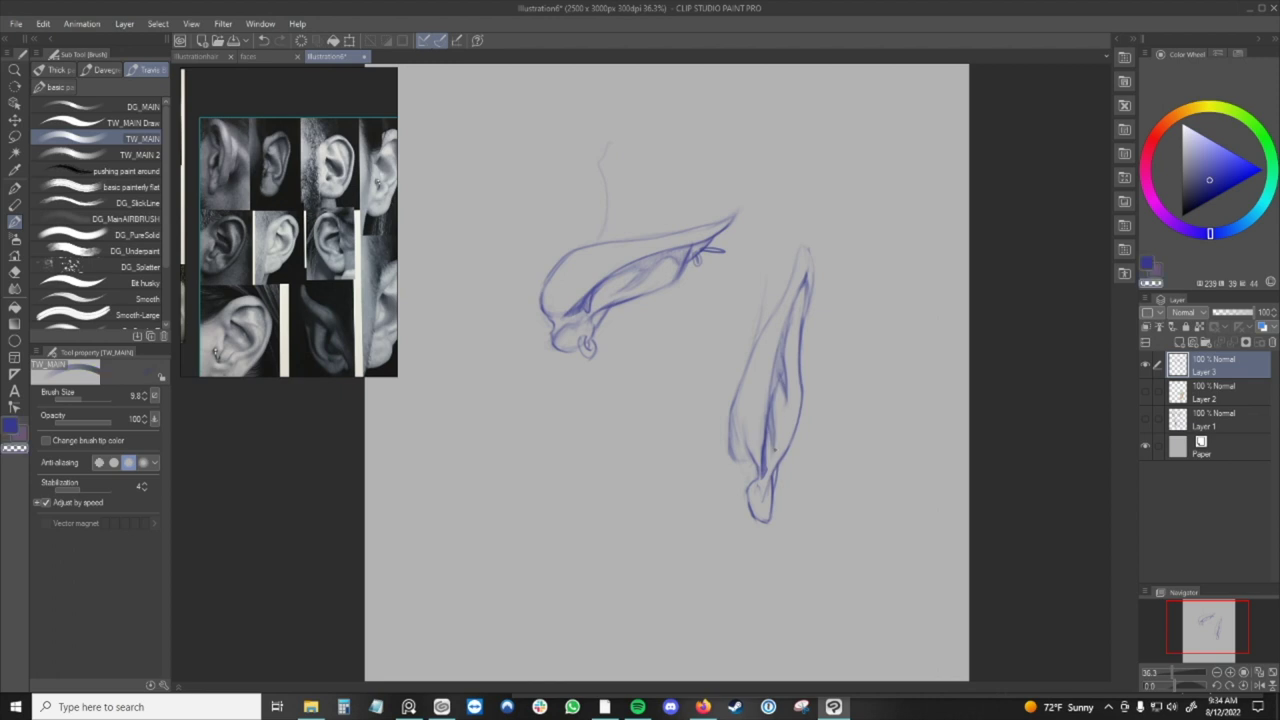
pyautogui.press('c')
pyautogui.moveTo(806, 288); pyautogui.dragTo(802, 318)
pyautogui.moveTo(773, 398); pyautogui.dragTo(791, 329)
pyautogui.hotkey('ctrl', 'z')
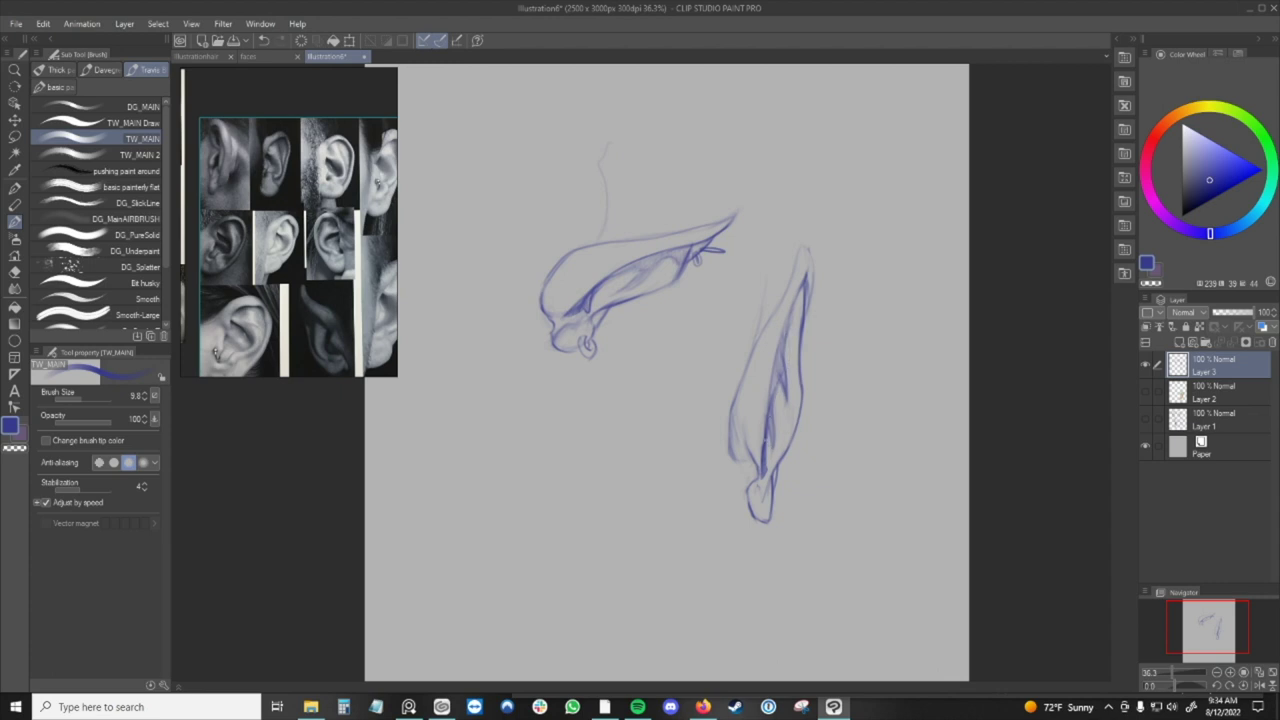
pyautogui.moveTo(764, 469)
pyautogui.mouseDown()
pyautogui.moveTo(769, 442)
pyautogui.moveTo(765, 471)
pyautogui.mouseUp()
pyautogui.hotkey('ctrl', 'z')
pyautogui.hotkey('ctrl', 'z')
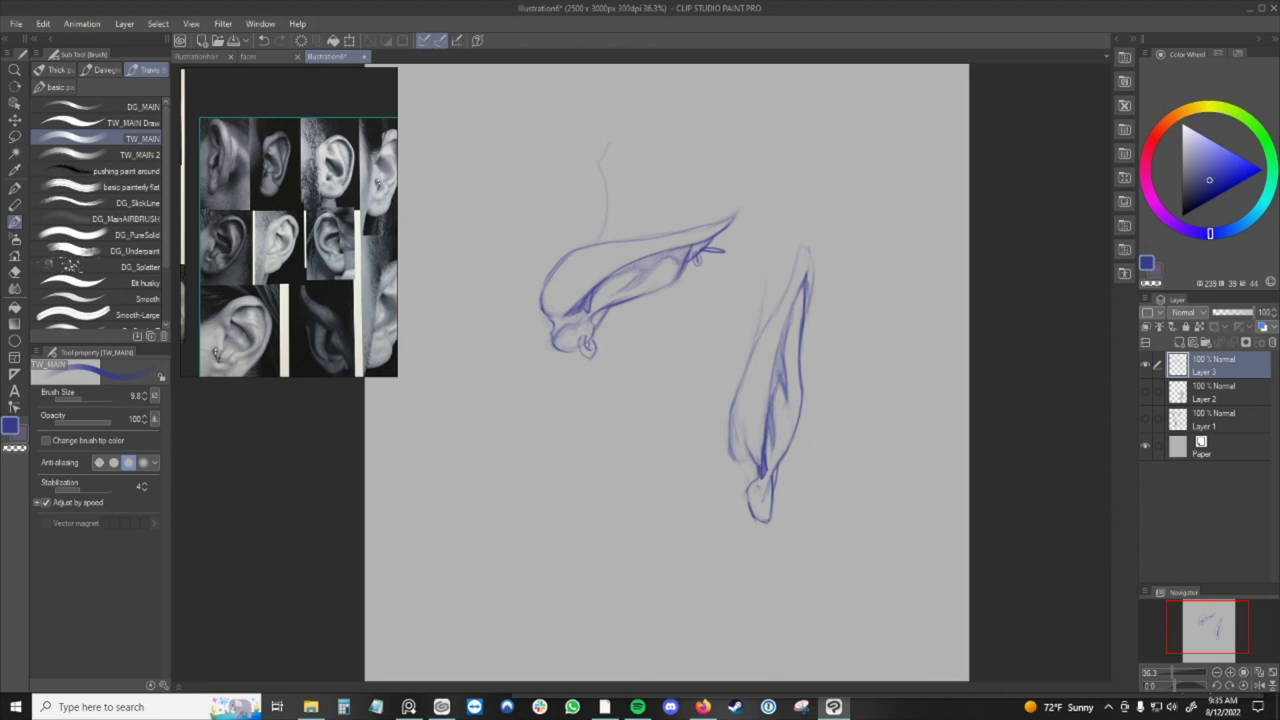
# Shade the upright ear's lobe and refine its rear edge where it joins the ear.
pyautogui.press('c')
pyautogui.press('c')
pyautogui.press('c')
pyautogui.press('c')
pyautogui.moveTo(773, 498); pyautogui.dragTo(769, 518)
pyautogui.moveTo(778, 465); pyautogui.dragTo(776, 485)
pyautogui.hotkey('ctrl', 'z')
pyautogui.hotkey('ctrl', 'z')
pyautogui.press('c')
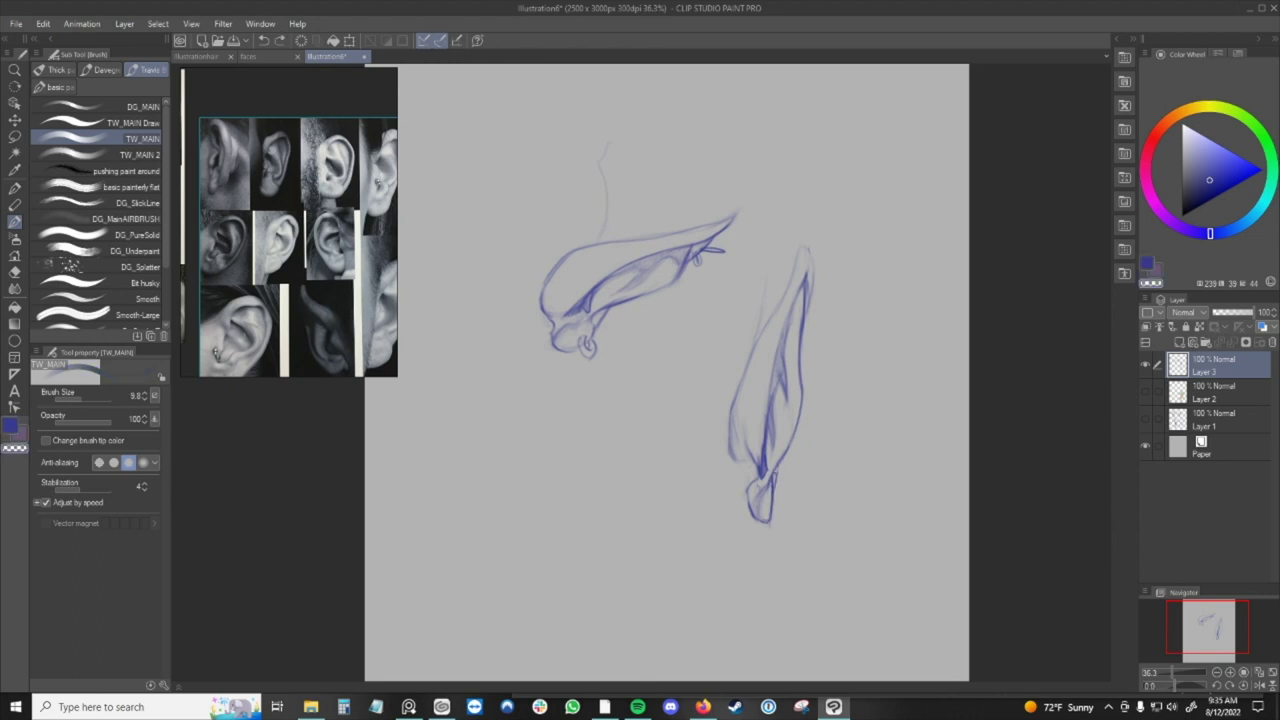
pyautogui.press('c')
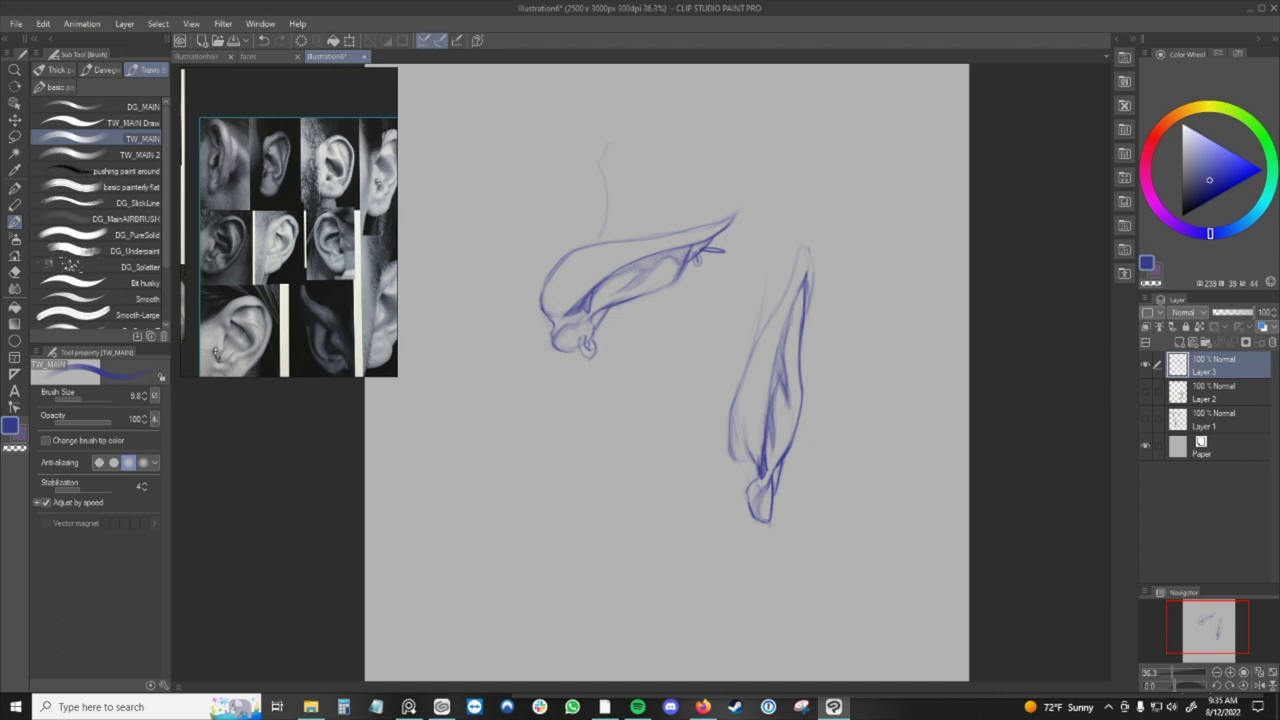
# Redraw the upright ear's front contour as one darker, smooth line running up and around the tip.
pyautogui.moveTo(732, 428); pyautogui.dragTo(759, 341)
pyautogui.hotkey('ctrl', 'z')
pyautogui.moveTo(734, 410); pyautogui.dragTo(766, 330)
pyautogui.hotkey('ctrl', 'z')
pyautogui.moveTo(731, 408); pyautogui.dragTo(785, 309)
pyautogui.hotkey('ctrl', 'z')
pyautogui.moveTo(737, 399); pyautogui.dragTo(768, 326)
pyautogui.hotkey('ctrl', 'z')
pyautogui.moveTo(732, 408); pyautogui.dragTo(794, 280)
pyautogui.hotkey('ctrl', 'z')
pyautogui.moveTo(754, 344)
pyautogui.mouseDown()
pyautogui.moveTo(799, 255)
pyautogui.moveTo(811, 268)
pyautogui.moveTo(804, 318)
pyautogui.mouseUp()
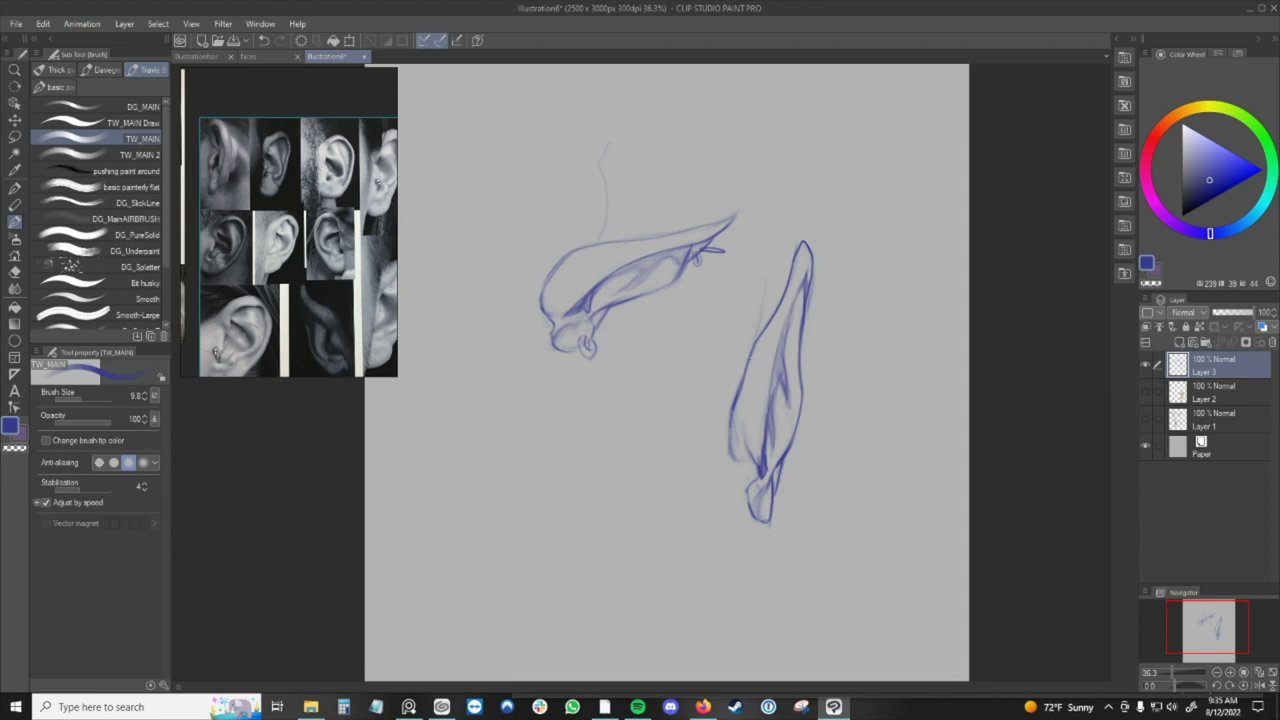
# Darken the upright ear's lower front edge and strengthen the inner fold lines.
pyautogui.moveTo(731, 412); pyautogui.dragTo(727, 464)
pyautogui.moveTo(786, 354); pyautogui.dragTo(786, 376)
pyautogui.moveTo(799, 289); pyautogui.dragTo(791, 307)
pyautogui.moveTo(772, 382); pyautogui.dragTo(762, 448)
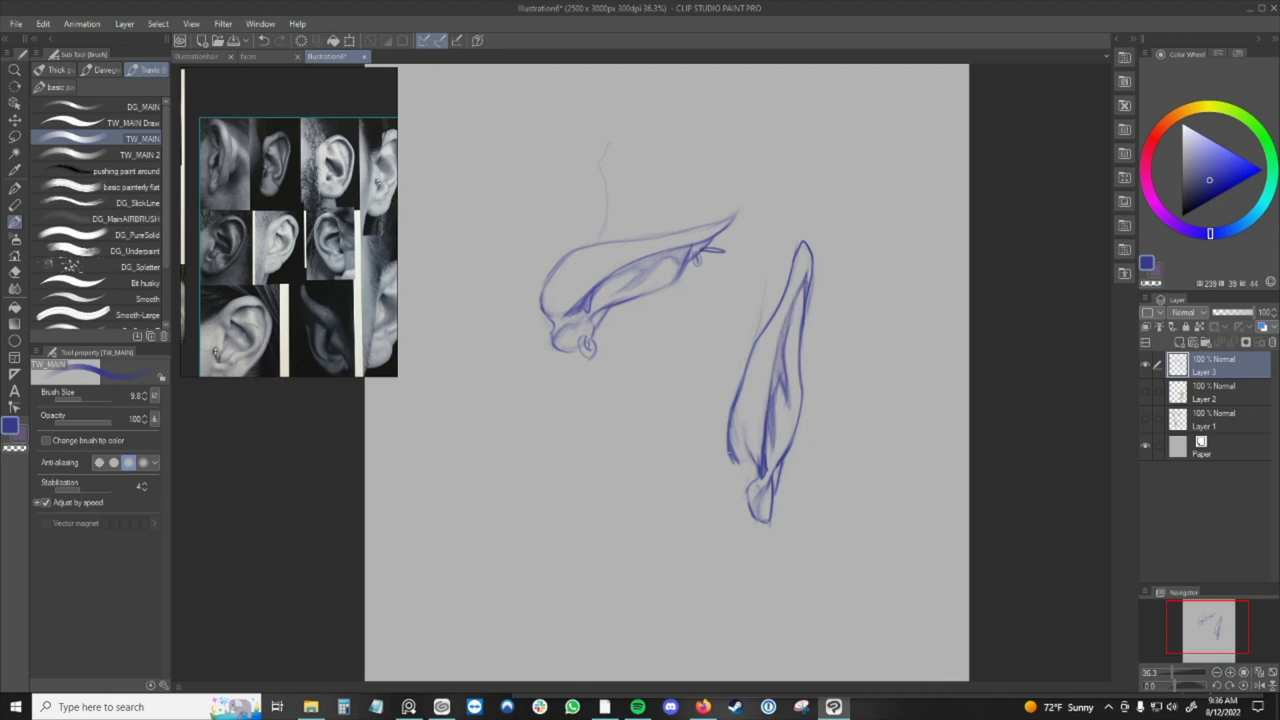
# Add tufts of short hair strokes in front of the upright ear's lower front edge.
pyautogui.moveTo(728, 456); pyautogui.dragTo(716, 494)
pyautogui.moveTo(726, 436); pyautogui.dragTo(718, 456)
pyautogui.moveTo(732, 402)
pyautogui.mouseDown()
pyautogui.moveTo(702, 416)
pyautogui.moveTo(713, 430)
pyautogui.moveTo(699, 420)
pyautogui.moveTo(702, 443)
pyautogui.moveTo(719, 446)
pyautogui.mouseUp()
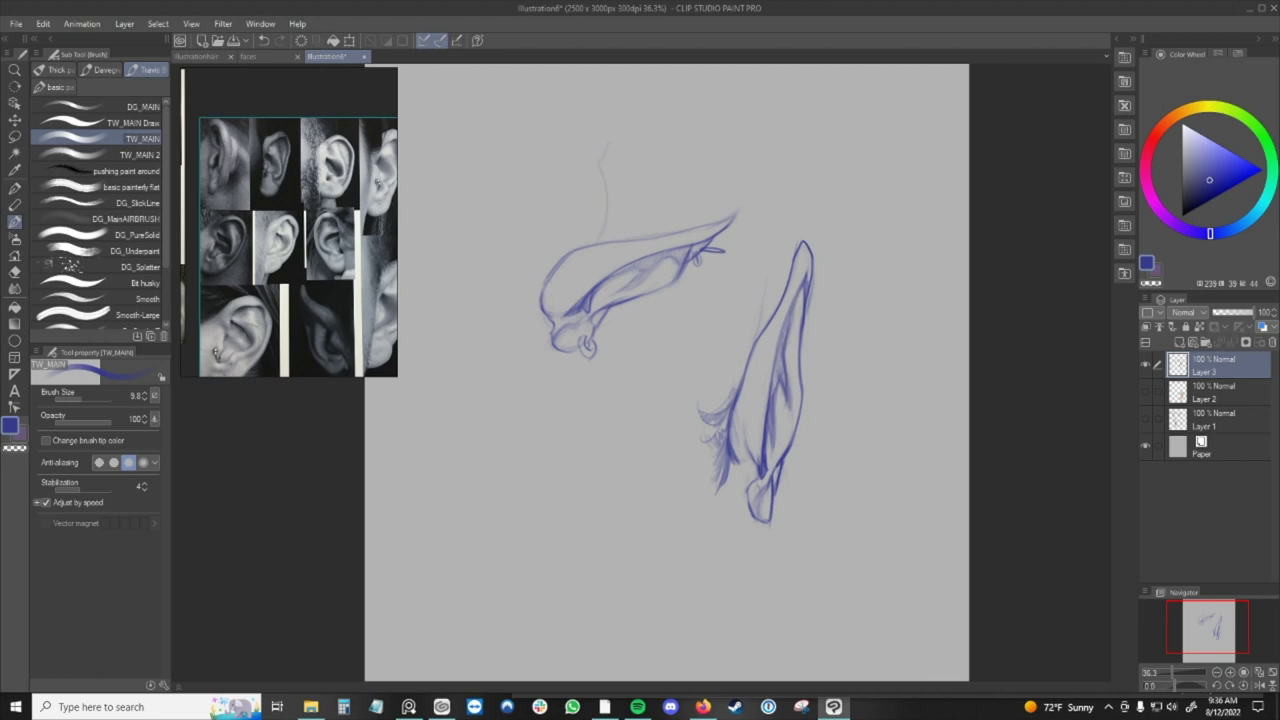
pyautogui.press('c')
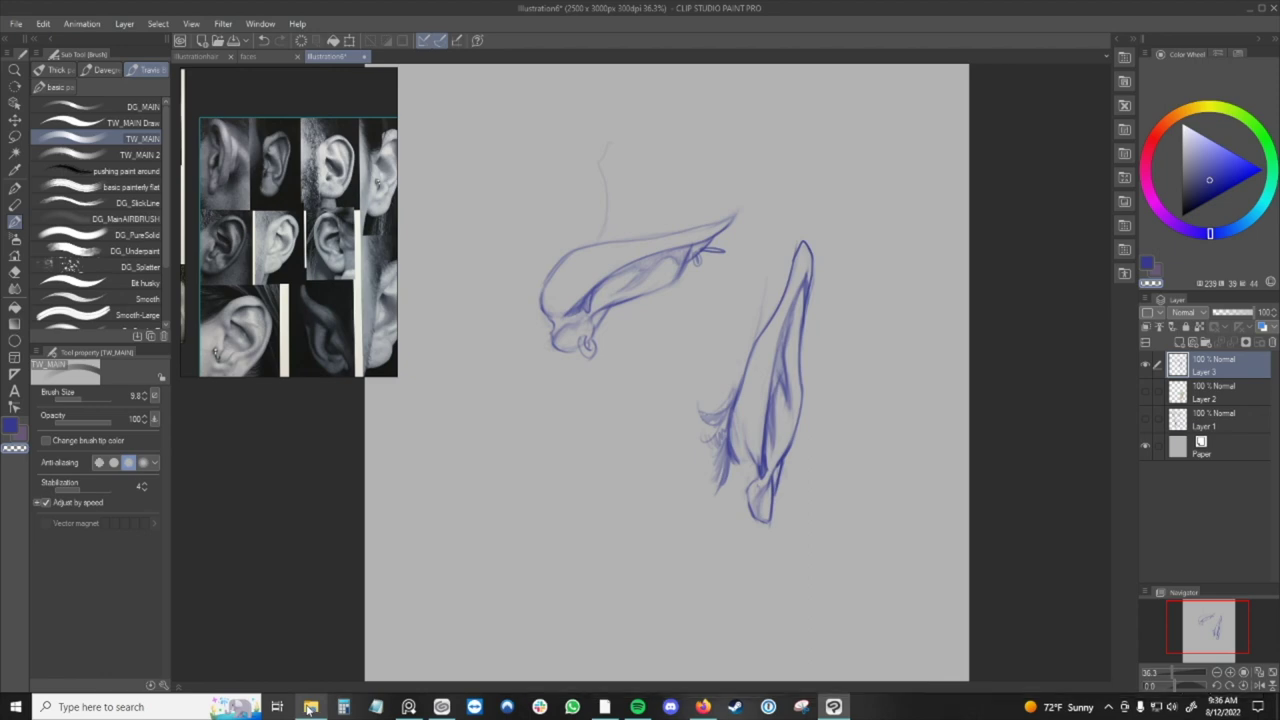
# Bring up the OrcCheif-merged-color-r.jpg painting in the image viewer and examine the orc's pointed ear and earring up close.
pyautogui.moveTo(828, 21); pyautogui.dragTo(820, 24)
pyautogui.moveTo(820, 24); pyautogui.dragTo(744, 55)
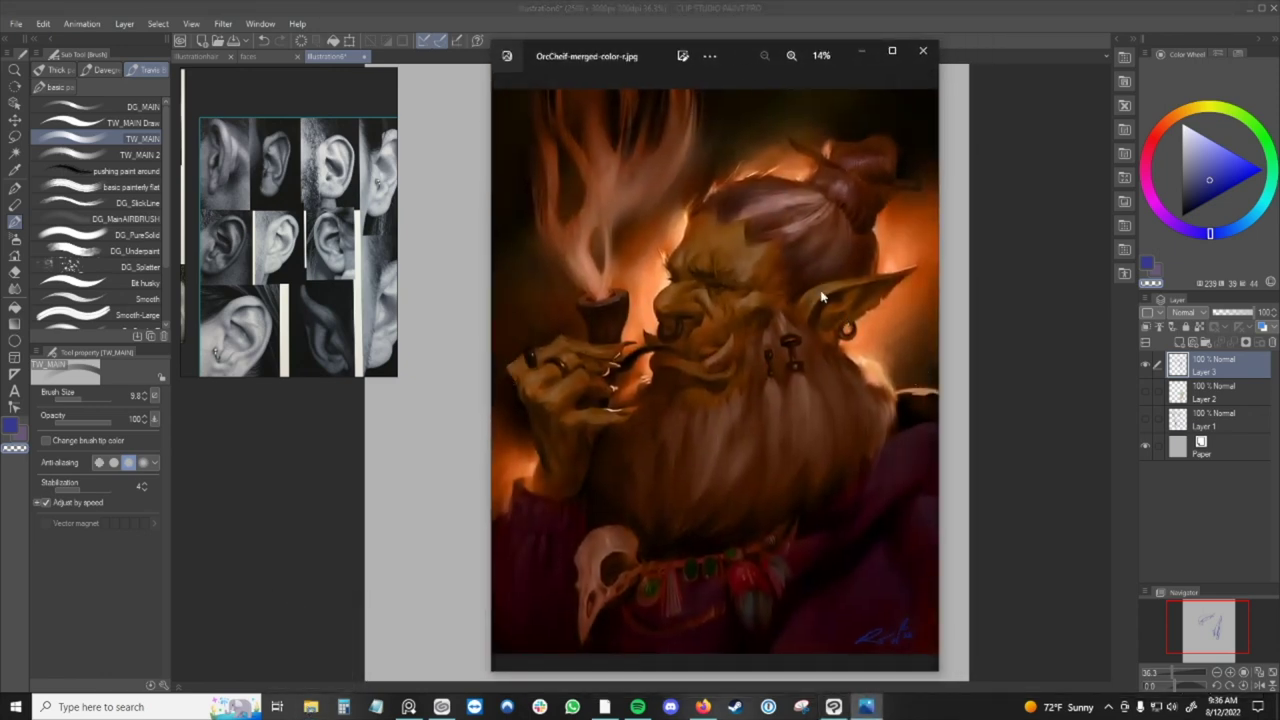
pyautogui.scroll(1, 821, 296)
pyautogui.scroll(-1, 818, 298)
pyautogui.scroll(5, 855, 318)
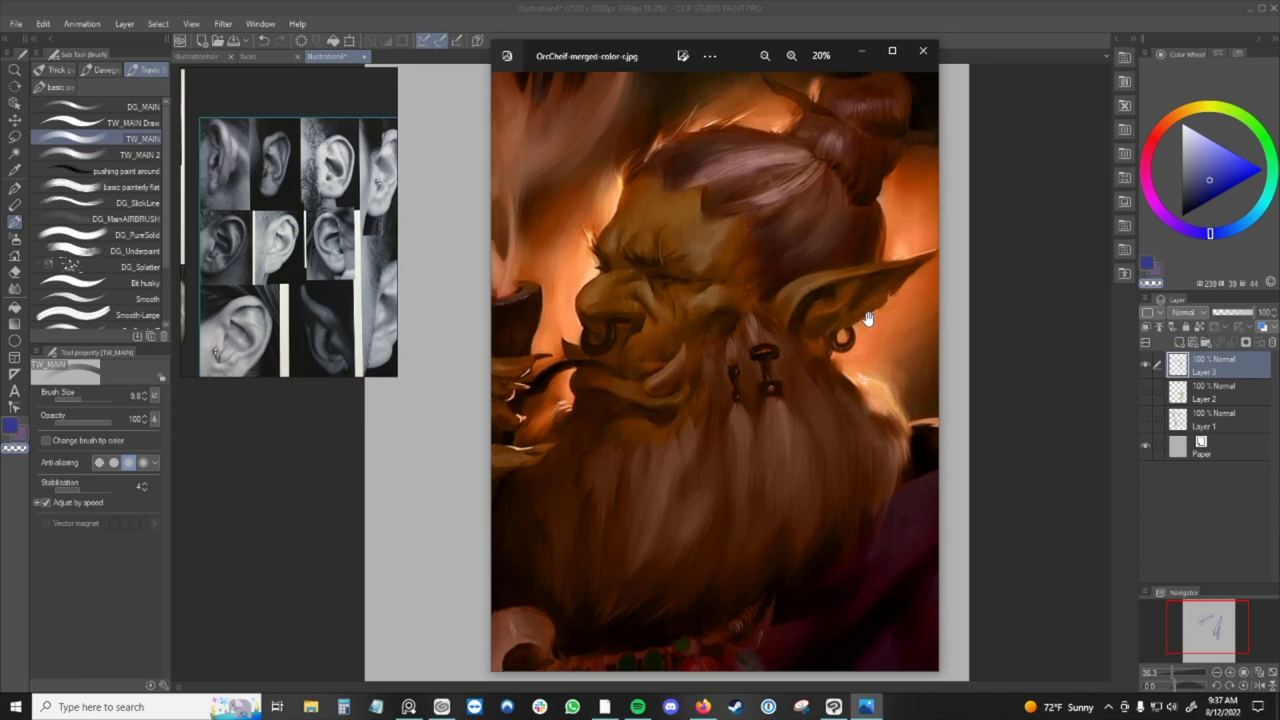
pyautogui.moveTo(872, 313); pyautogui.dragTo(804, 345)
pyautogui.scroll(1, 820, 345)
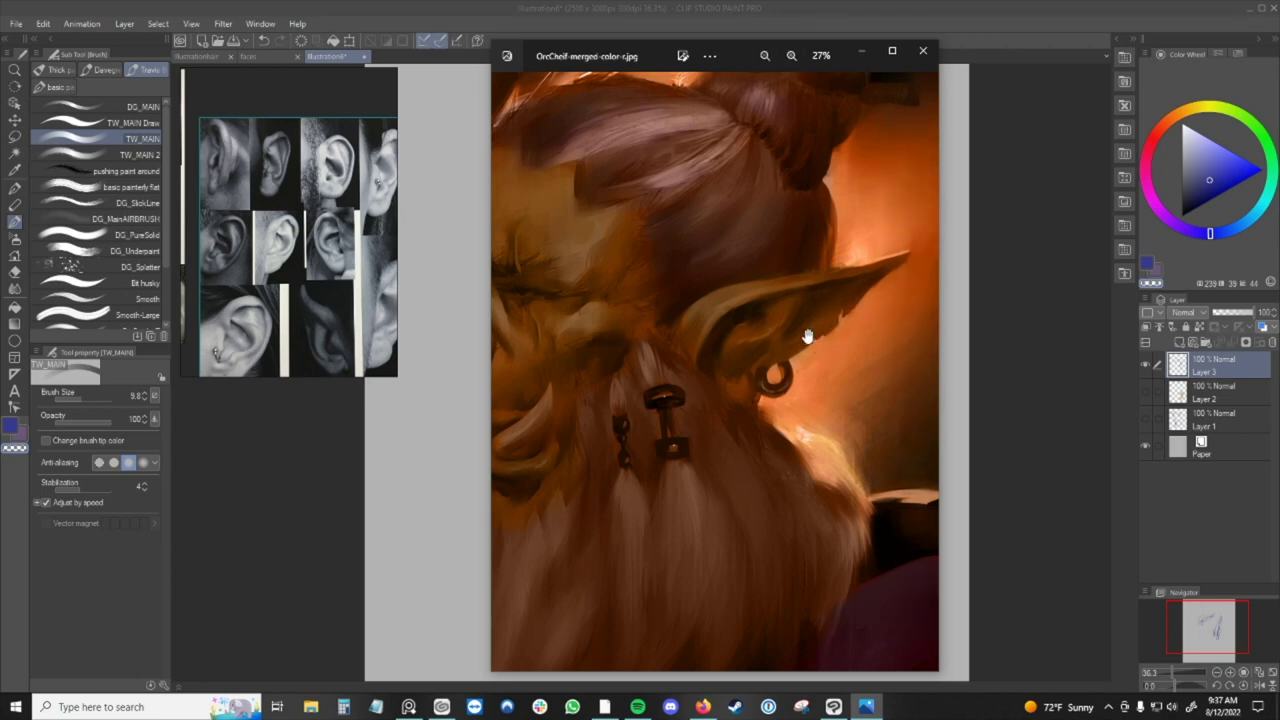
pyautogui.scroll(4, 829, 326)
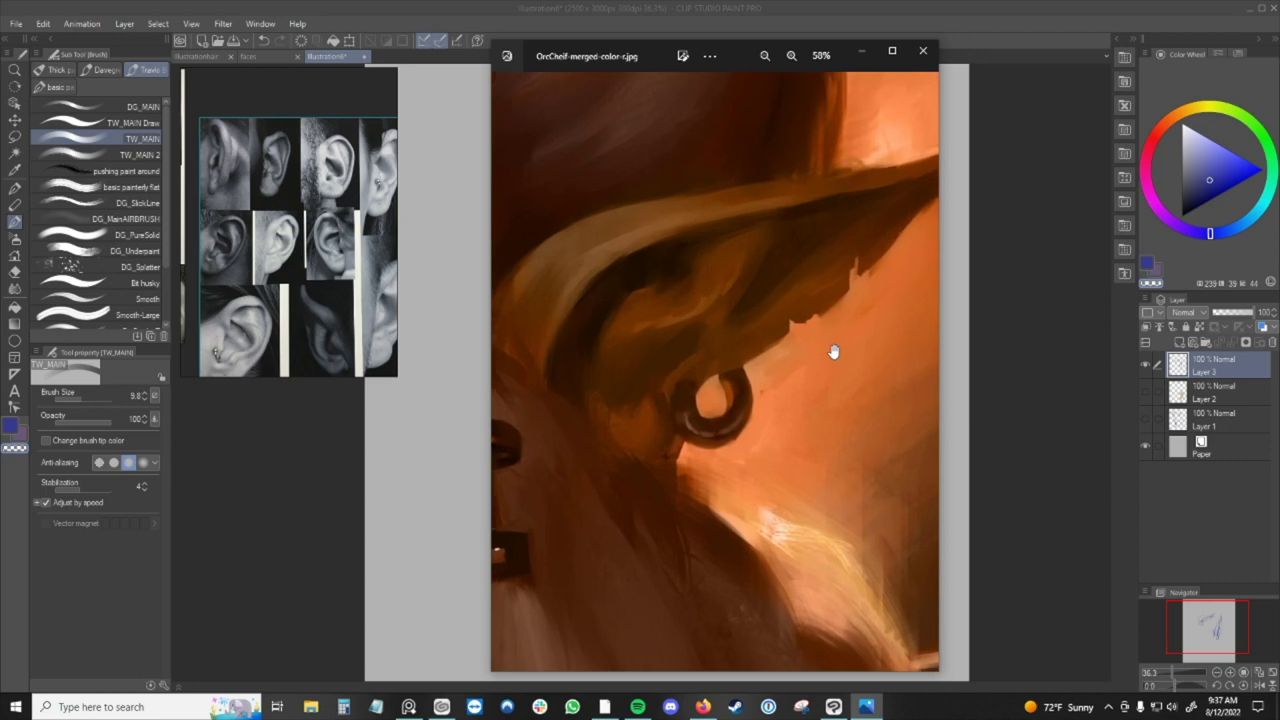
pyautogui.scroll(-3, 826, 340)
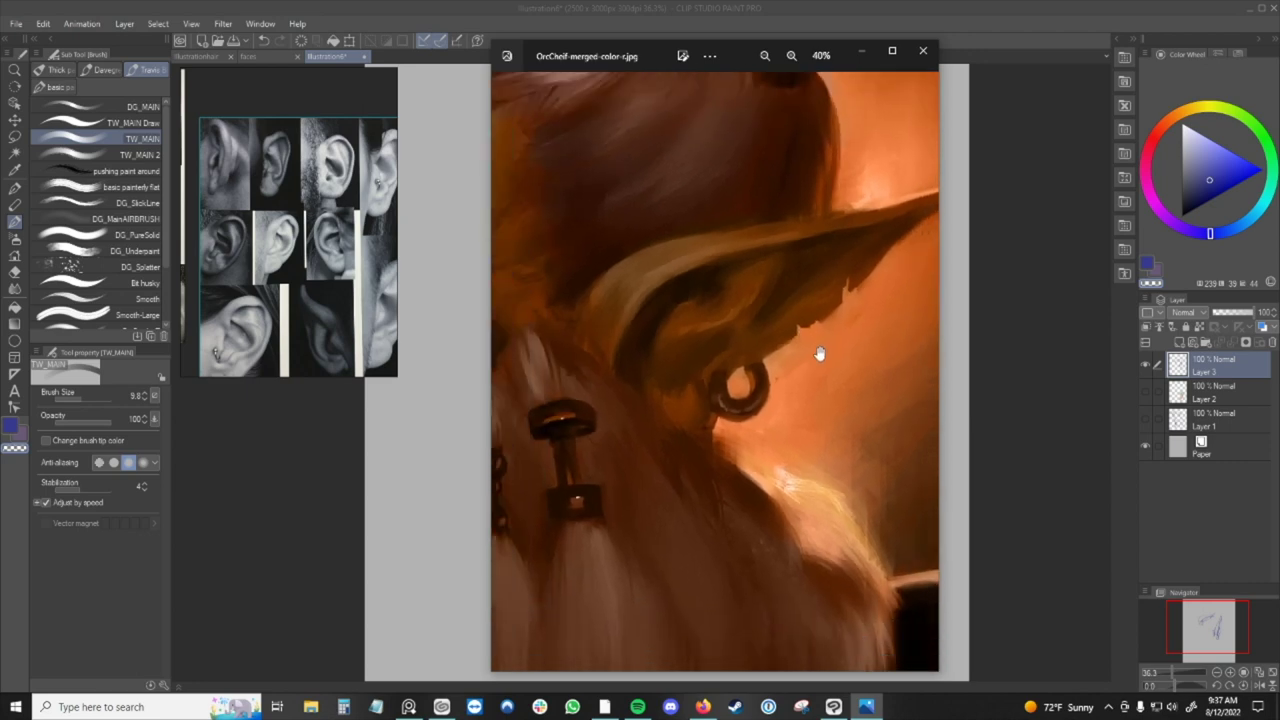
# View the whole OrcCheif-merged-color-r.jpg painting to see the ear in context, and close the image viewer.
pyautogui.scroll(-4, 817, 356)
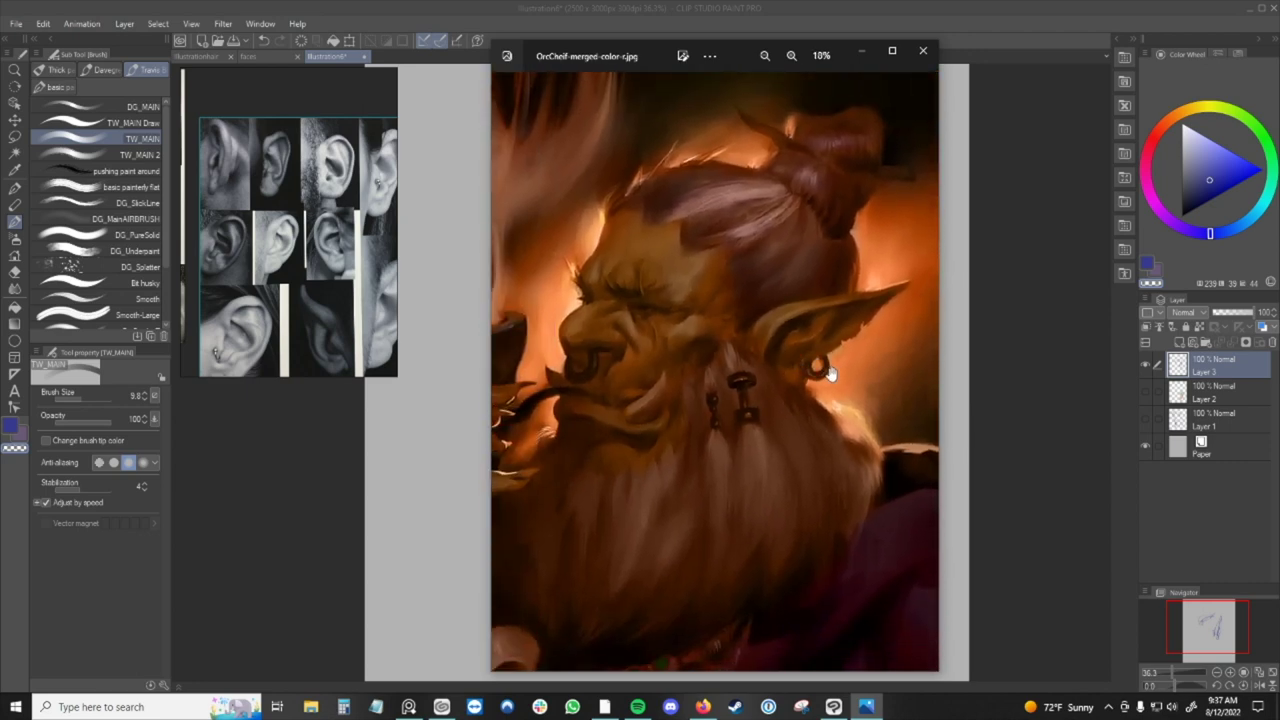
pyautogui.moveTo(735, 56); pyautogui.dragTo(654, 55)
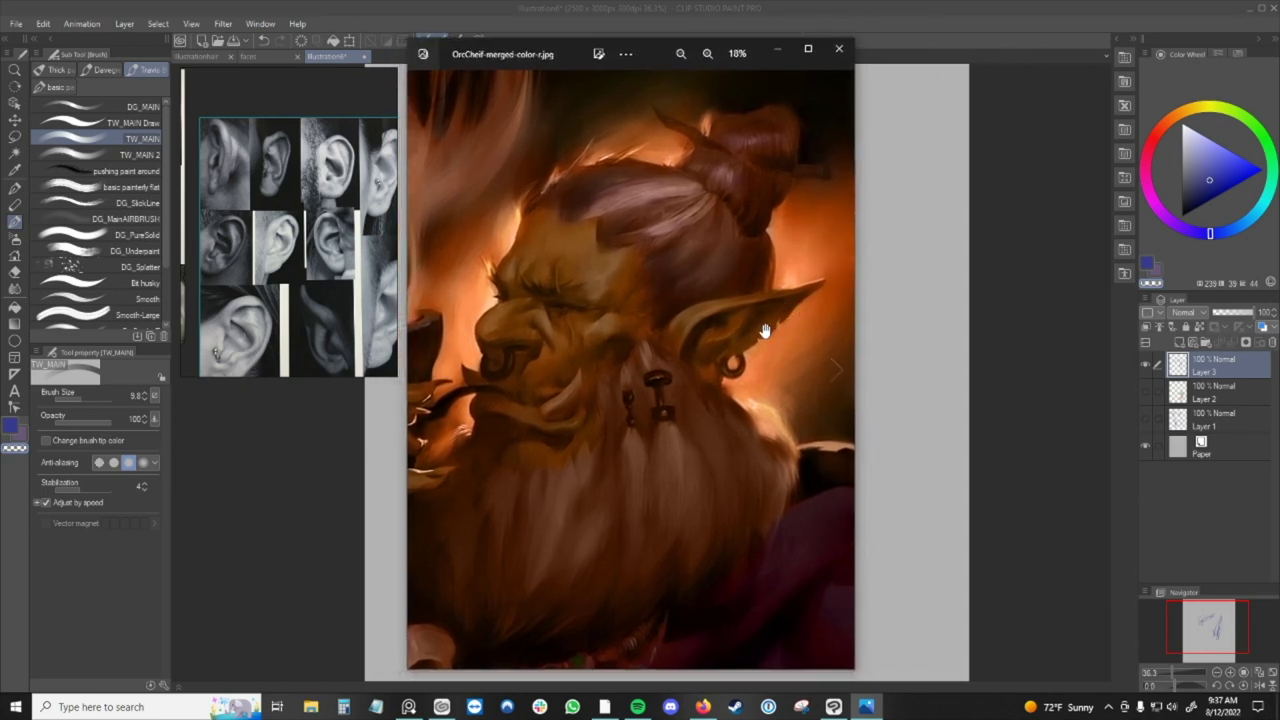
pyautogui.scroll(-2, 796, 304)
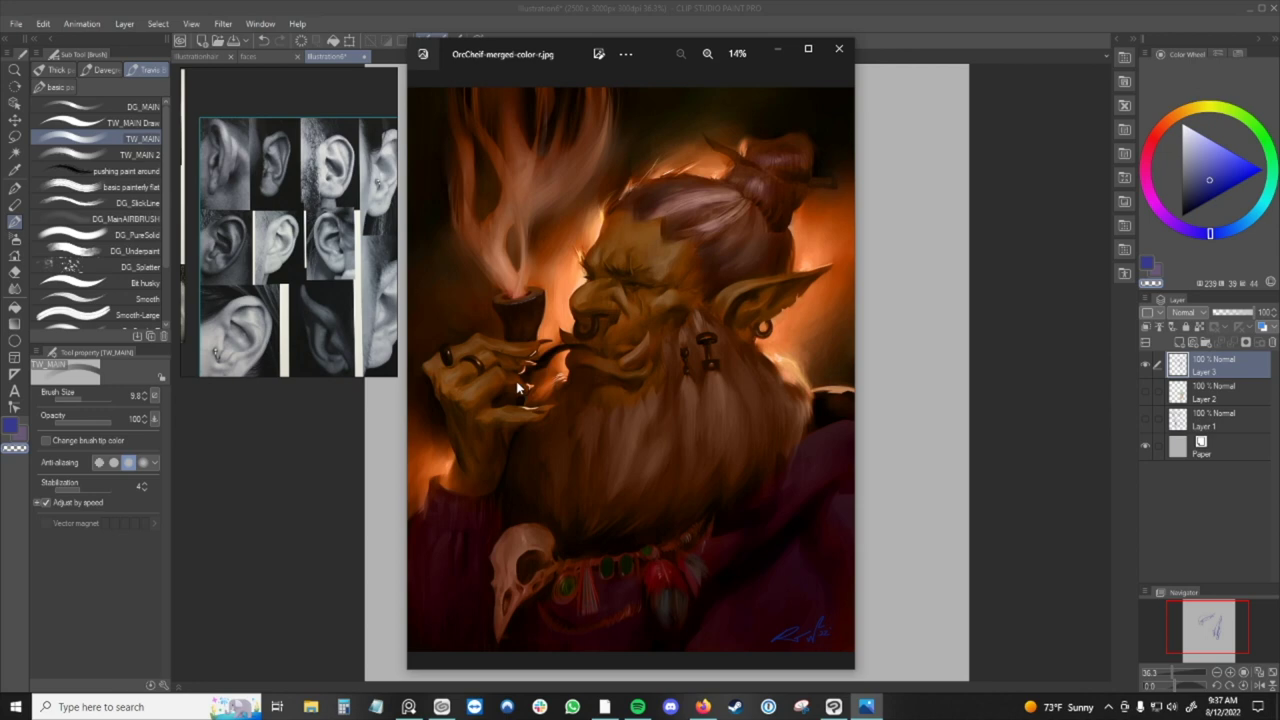
pyautogui.click(840, 50)
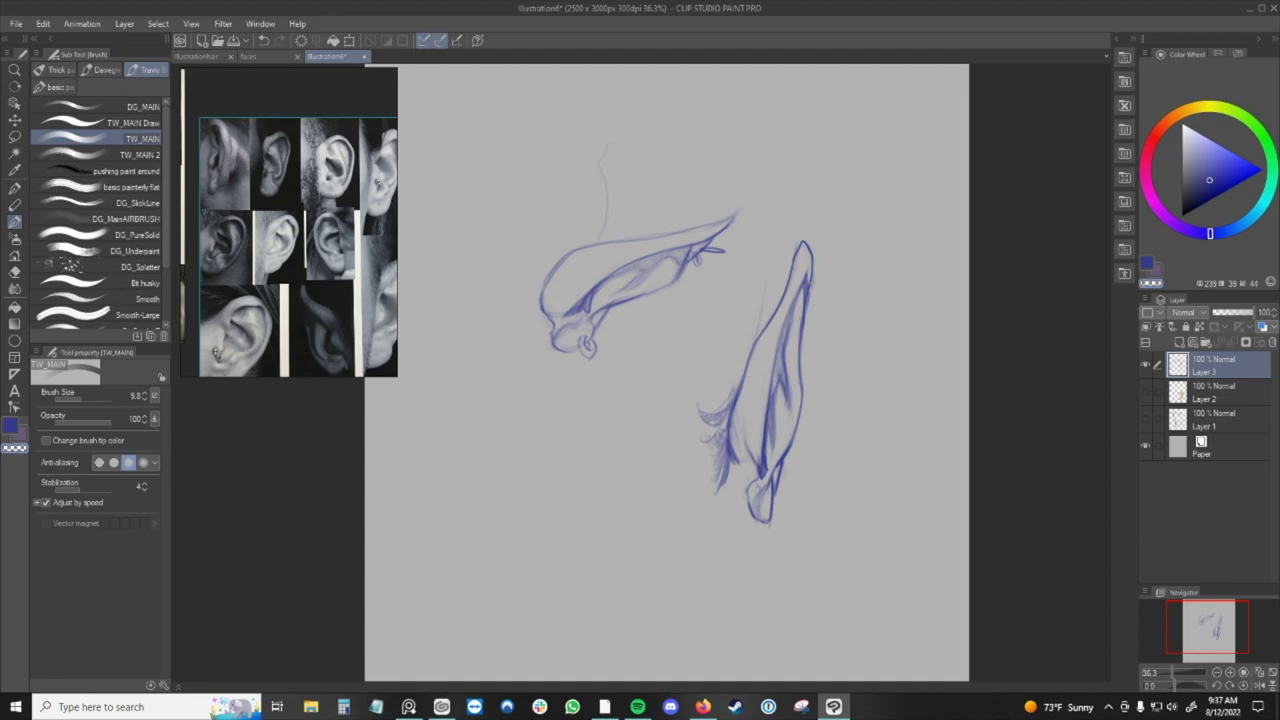
pyautogui.press('c')
pyautogui.press('c')
pyautogui.press('c')
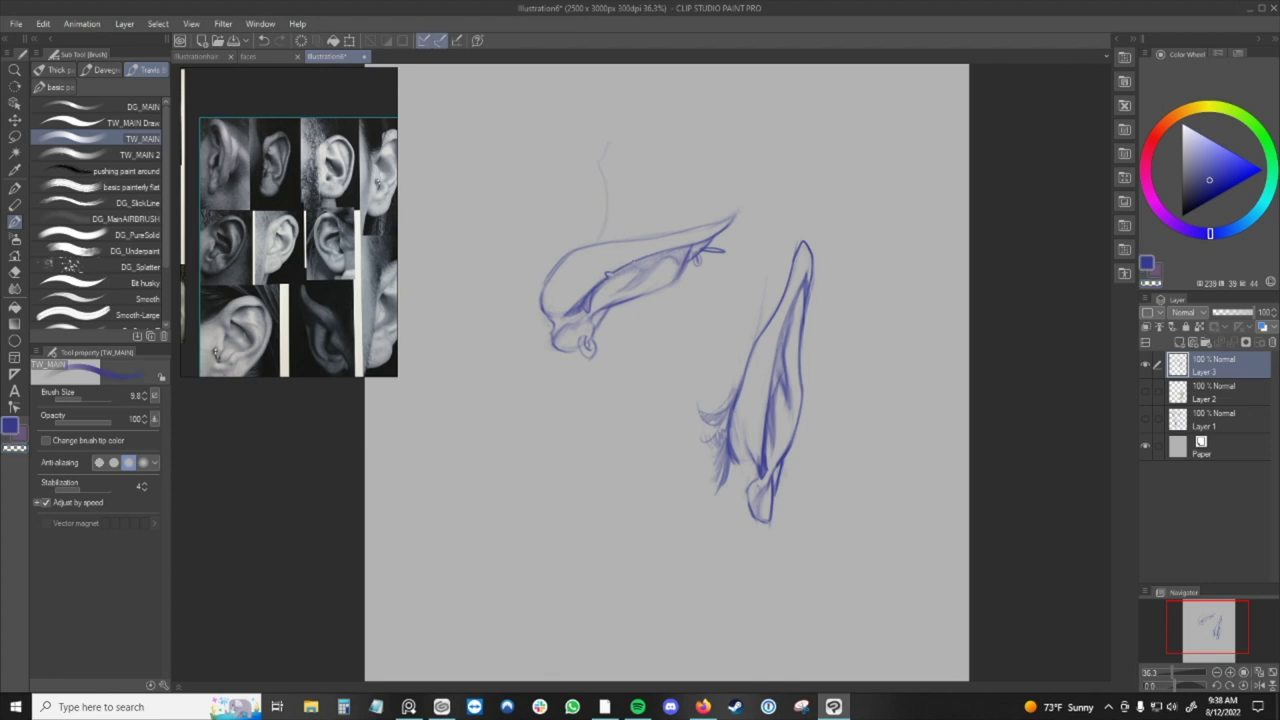
pyautogui.moveTo(627, 264); pyautogui.dragTo(648, 254)
pyautogui.hotkey('ctrl', 'z')
# Reduce the brush size to 6.8 and draw a small jagged notch in the slanted ear's inner rim.
pyautogui.scroll(2, 607, 278)
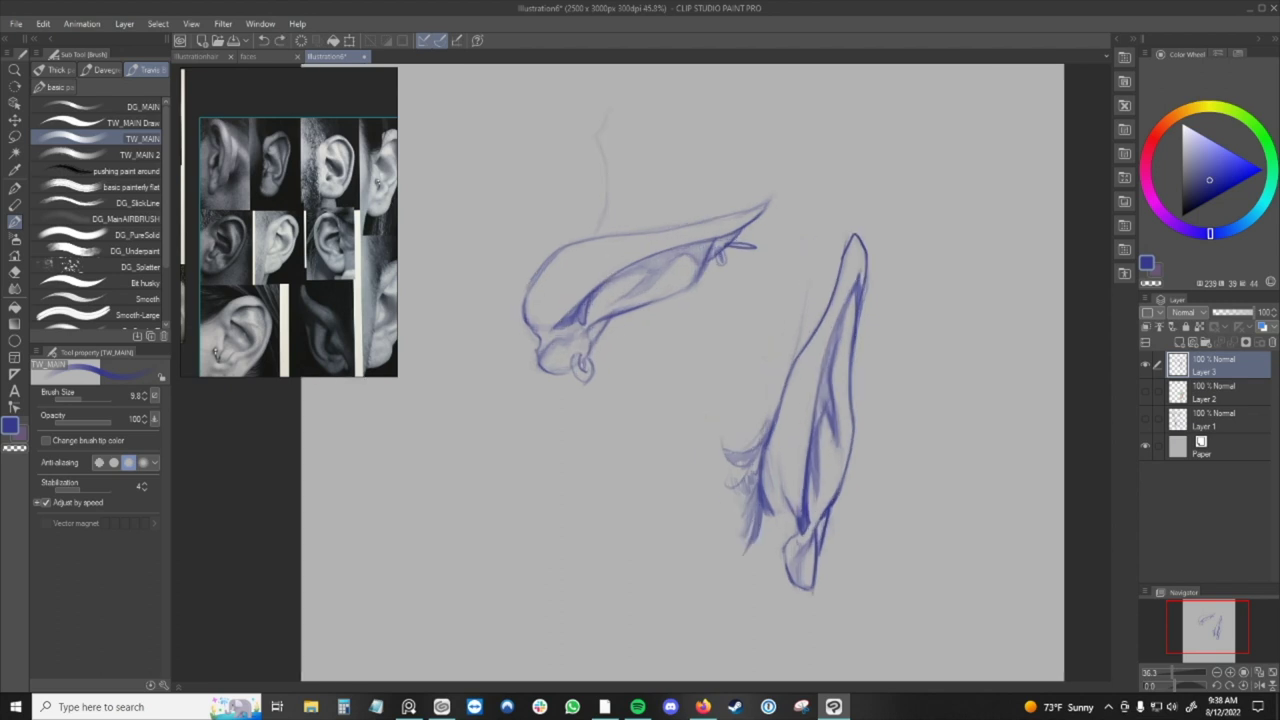
pyautogui.press('[')
pyautogui.press('[')
pyautogui.press('[')
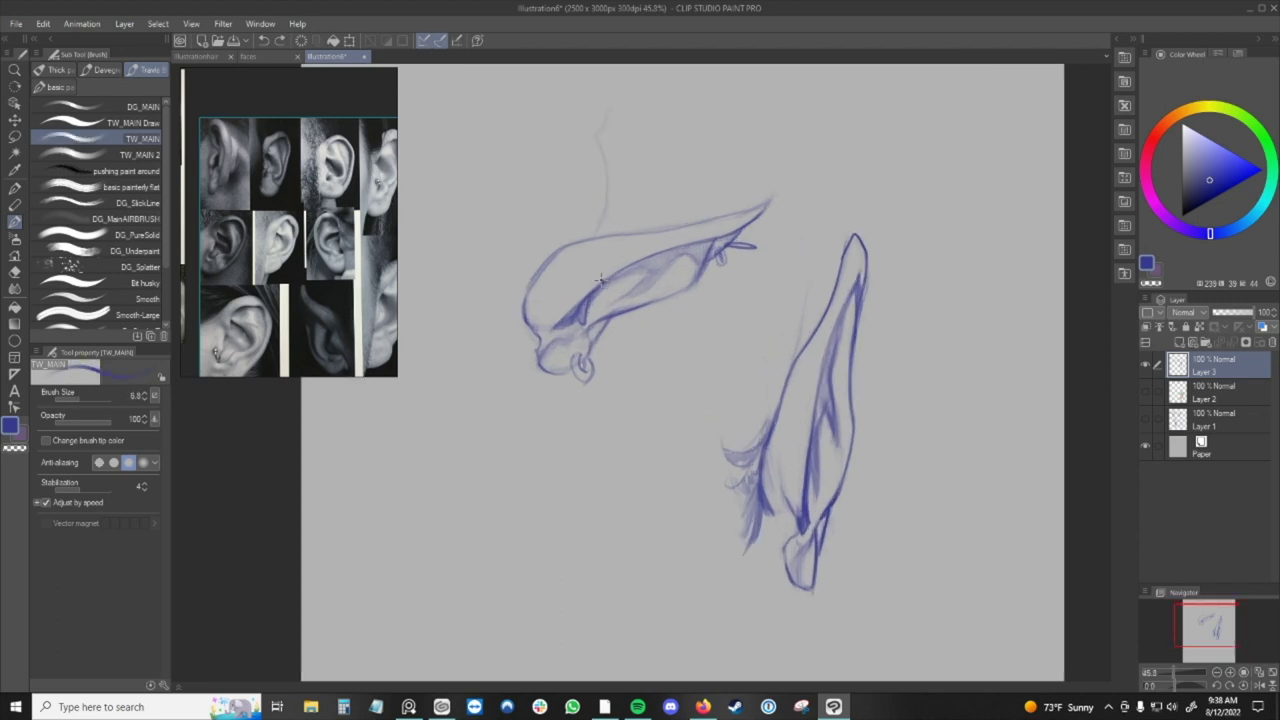
pyautogui.press('c')
pyautogui.press('[')
pyautogui.press('c')
pyautogui.moveTo(589, 343); pyautogui.dragTo(584, 357)
# Add a small nick beside the slanted ear's pointed tip and reinforce its rounded base and lower edge.
pyautogui.moveTo(743, 229); pyautogui.dragTo(758, 214)
pyautogui.press('c')
pyautogui.press('c')
pyautogui.moveTo(757, 216); pyautogui.dragTo(766, 204)
pyautogui.hotkey('ctrl', 'z')
pyautogui.moveTo(524, 300); pyautogui.dragTo(532, 338)
pyautogui.moveTo(600, 331); pyautogui.dragTo(690, 289)
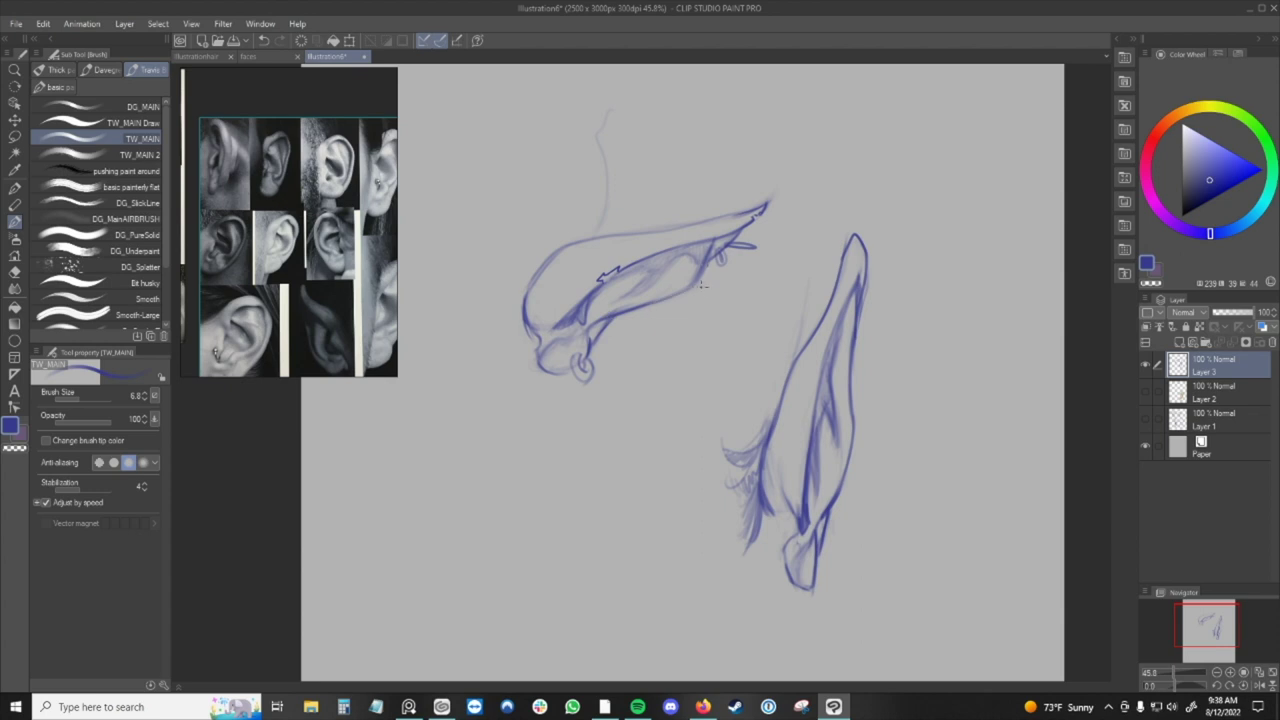
# Enlarge the brush to 12.4 and touch up the upright ear's lower inner fold and outer edge.
pyautogui.scroll(-2, 710, 271)
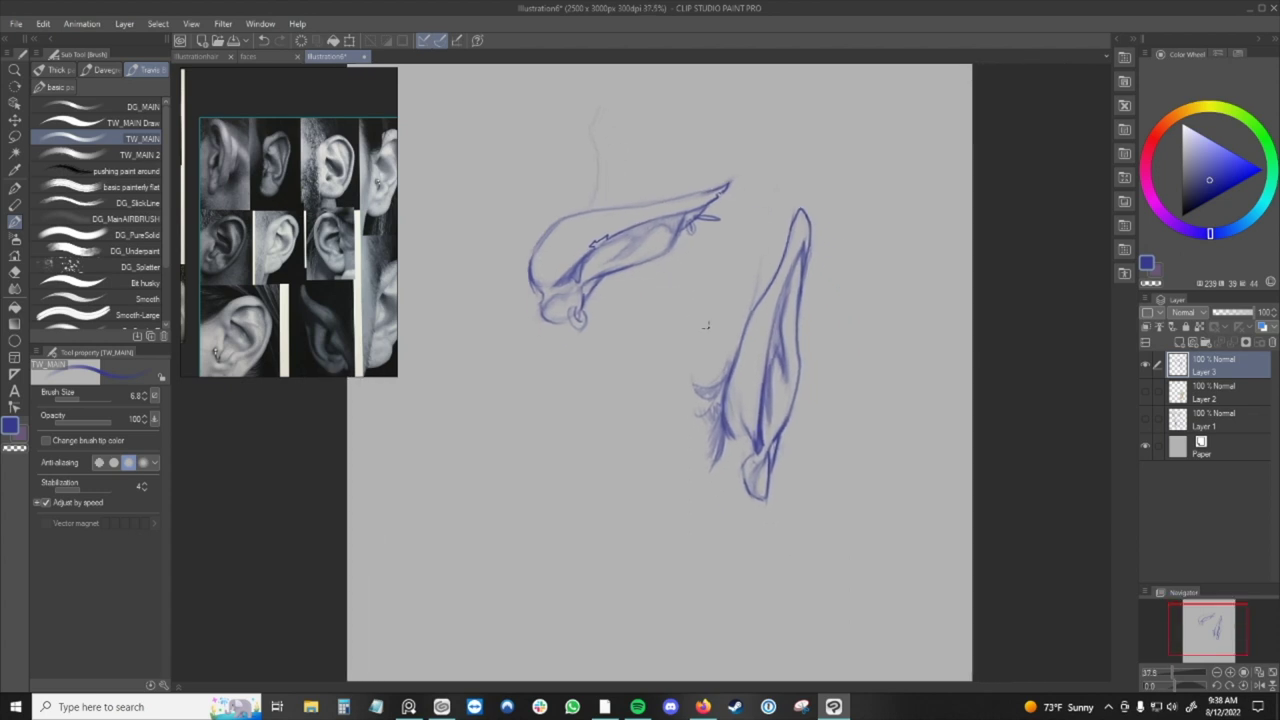
pyautogui.scroll(-1, 716, 348)
pyautogui.press(']')
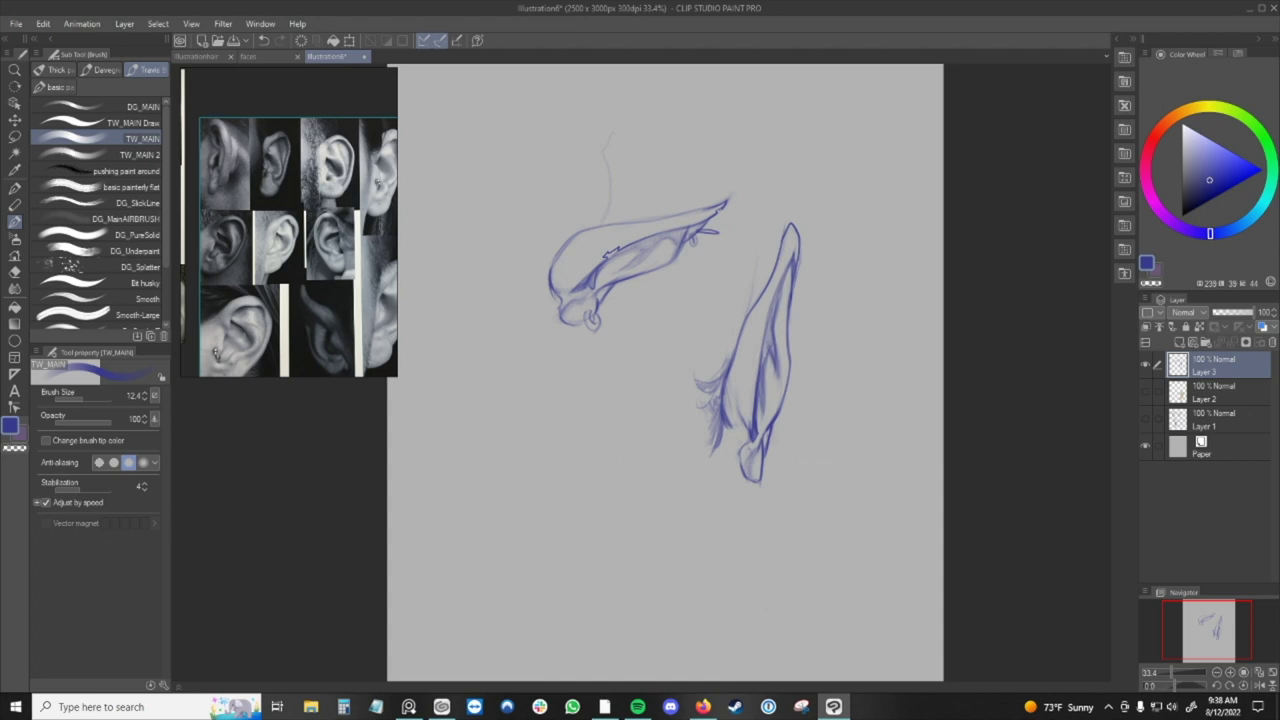
pyautogui.moveTo(759, 401); pyautogui.dragTo(756, 427)
pyautogui.moveTo(716, 267)
pyautogui.mouseDown()
pyautogui.moveTo(736, 294)
pyautogui.moveTo(735, 278)
pyautogui.mouseUp()
pyautogui.hotkey('ctrl', 'z')
pyautogui.moveTo(787, 389); pyautogui.dragTo(782, 407)
pyautogui.moveTo(614, 370)
pyautogui.mouseDown()
pyautogui.moveTo(611, 331)
pyautogui.moveTo(619, 338)
pyautogui.mouseUp()
pyautogui.hotkey('ctrl', 'z')
# Erase the slanted ear's long pointed end and redraw it as a shorter tip.
pyautogui.moveTo(687, 211); pyautogui.dragTo(706, 206)
pyautogui.press('c')
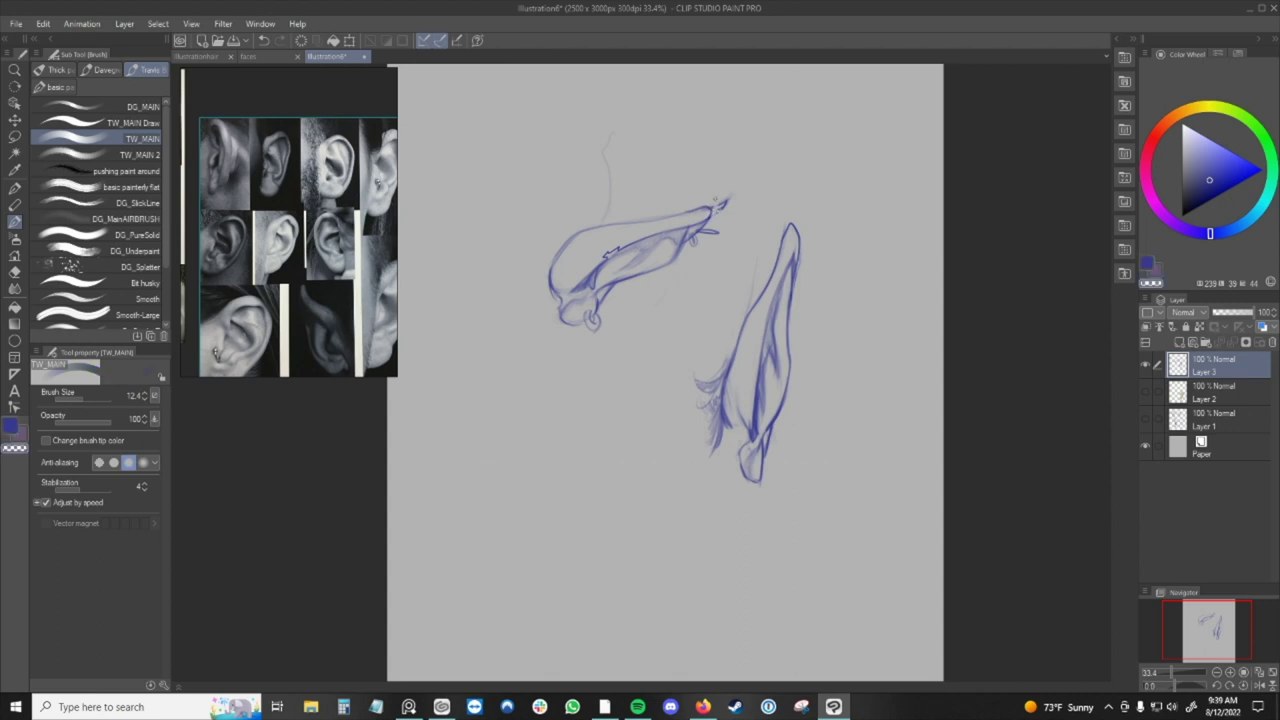
pyautogui.moveTo(728, 198); pyautogui.dragTo(678, 250)
pyautogui.press('c')
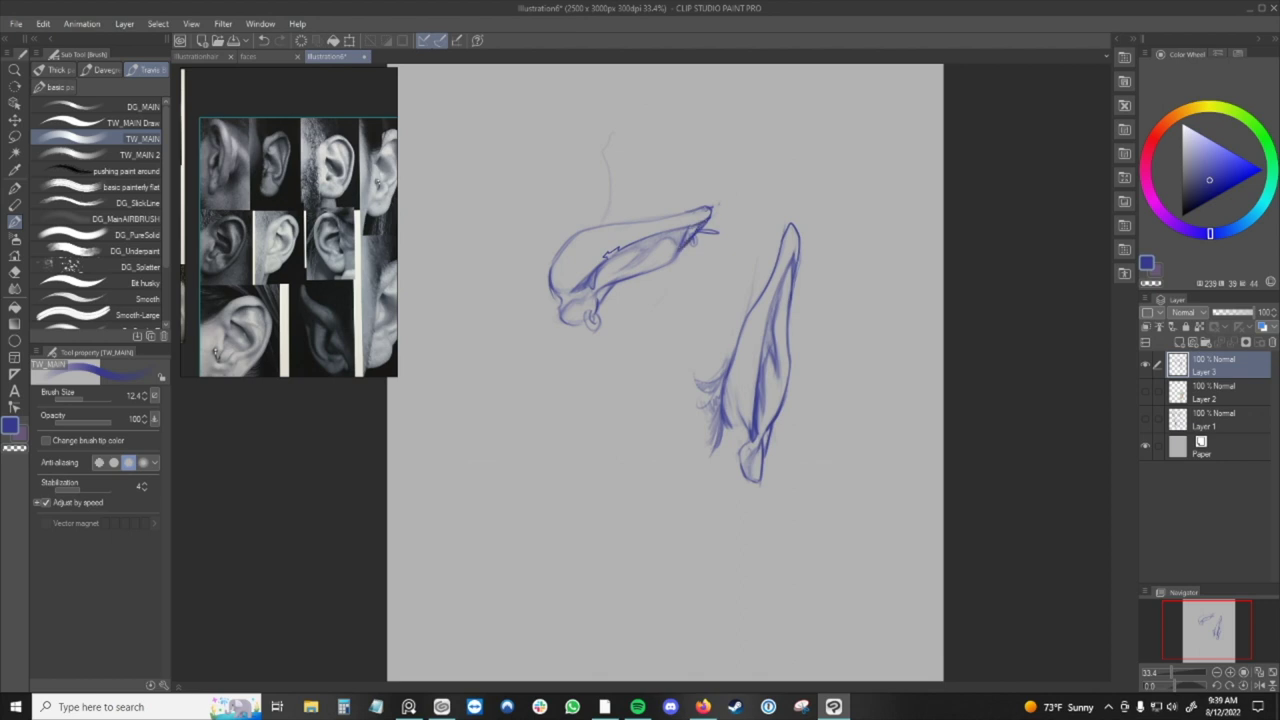
pyautogui.moveTo(682, 214); pyautogui.dragTo(712, 206)
pyautogui.press('c')
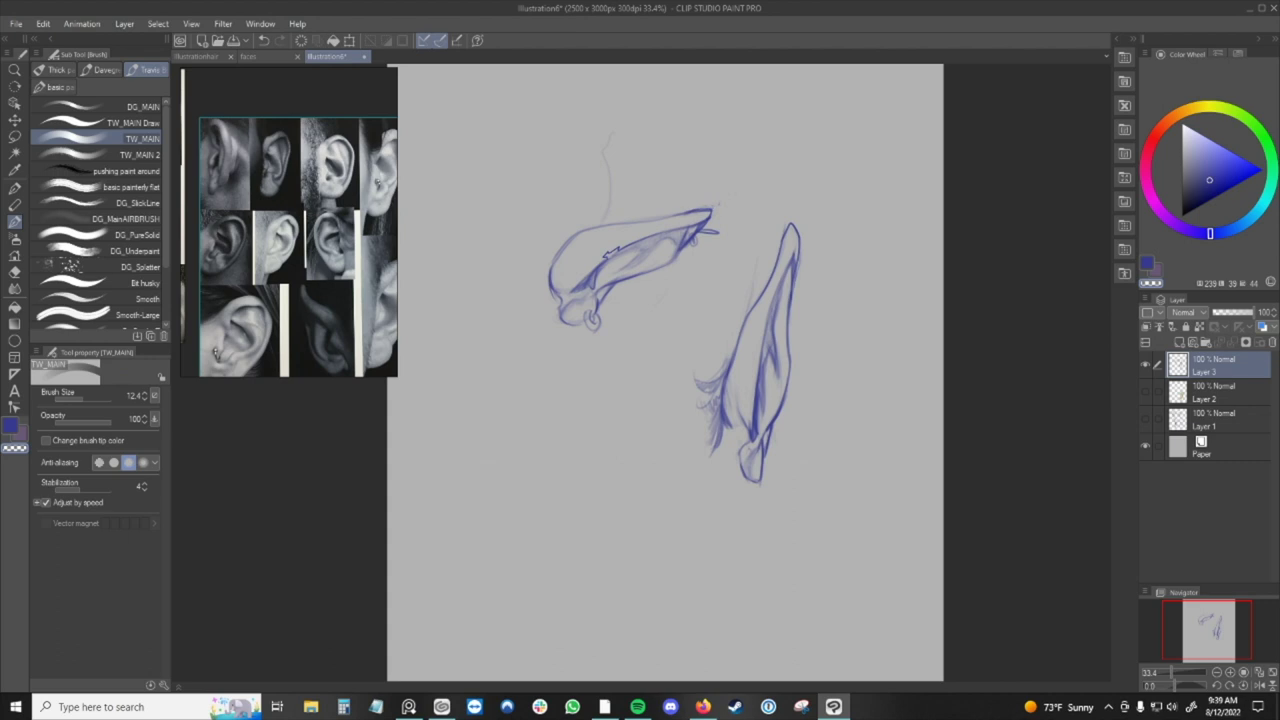
# Clean up the slanted ear's shortened tip into a blunter, rounder end.
pyautogui.press('c')
pyautogui.press('c')
pyautogui.press('c')
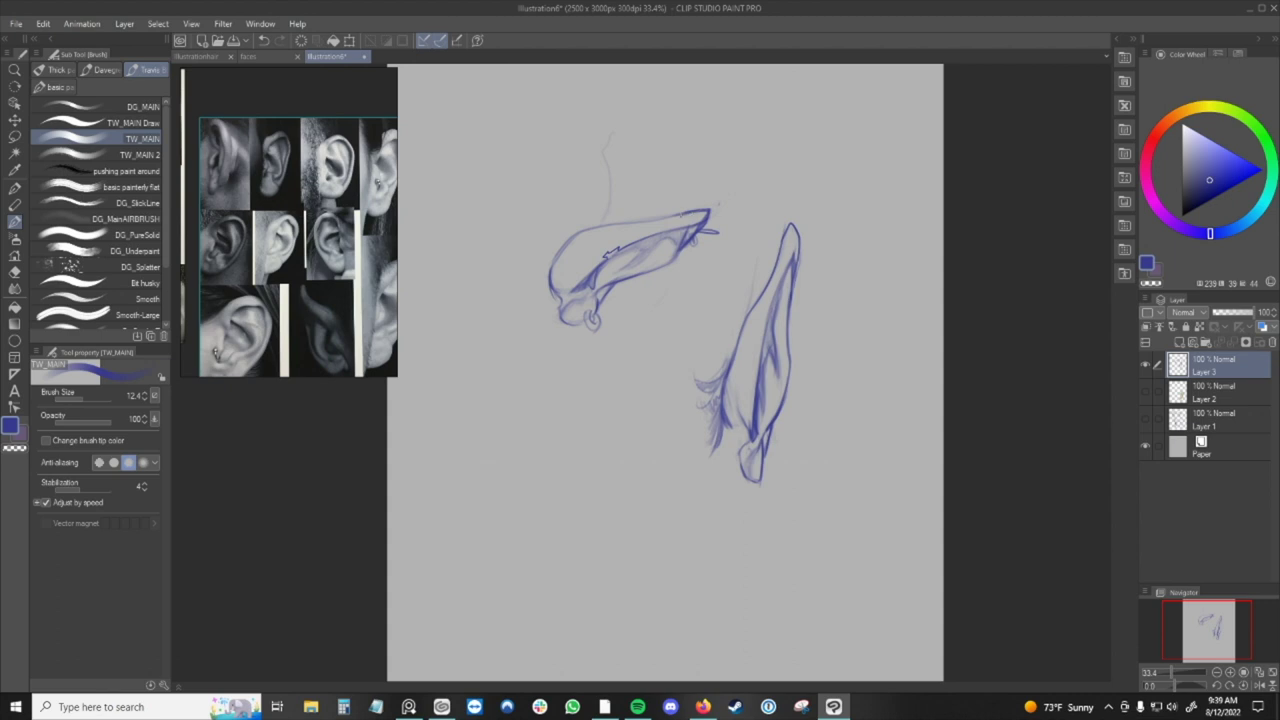
pyautogui.press('c')
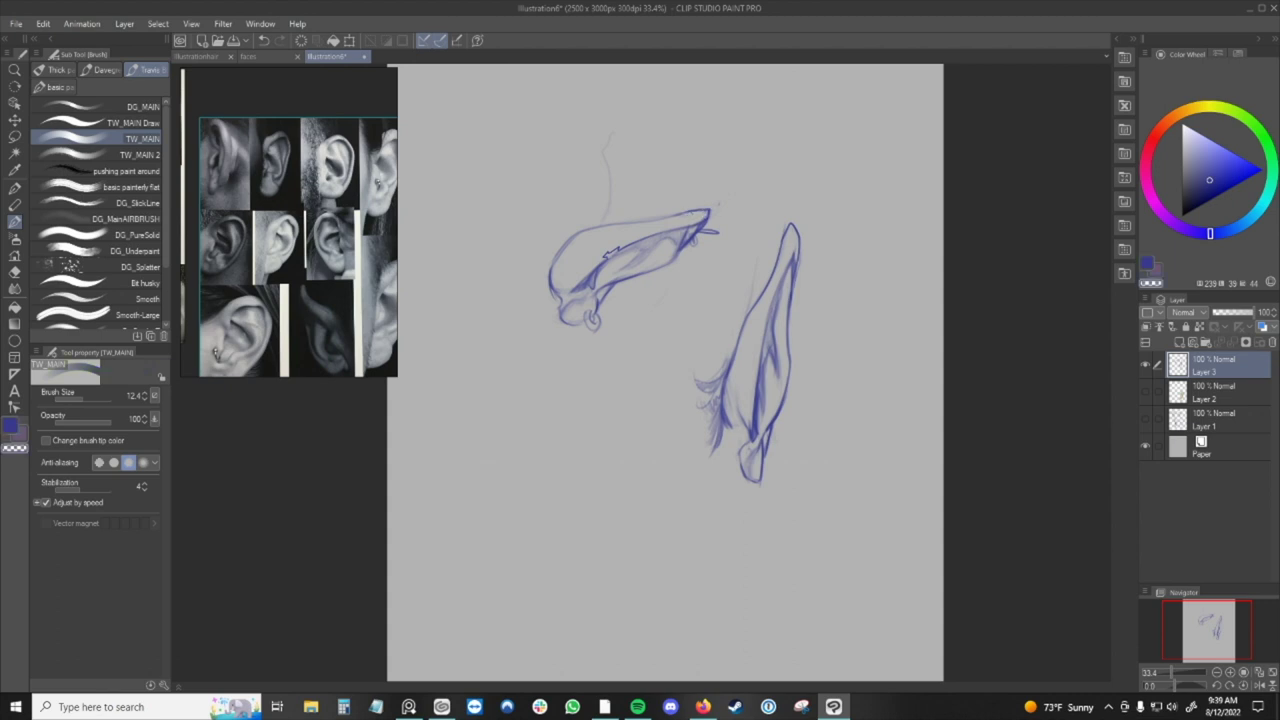
pyautogui.press('c')
pyautogui.press('c')
pyautogui.press('c')
pyautogui.press('c')
pyautogui.press('c')
pyautogui.press('c')
pyautogui.hotkey('ctrl', 'z')
pyautogui.press('c')
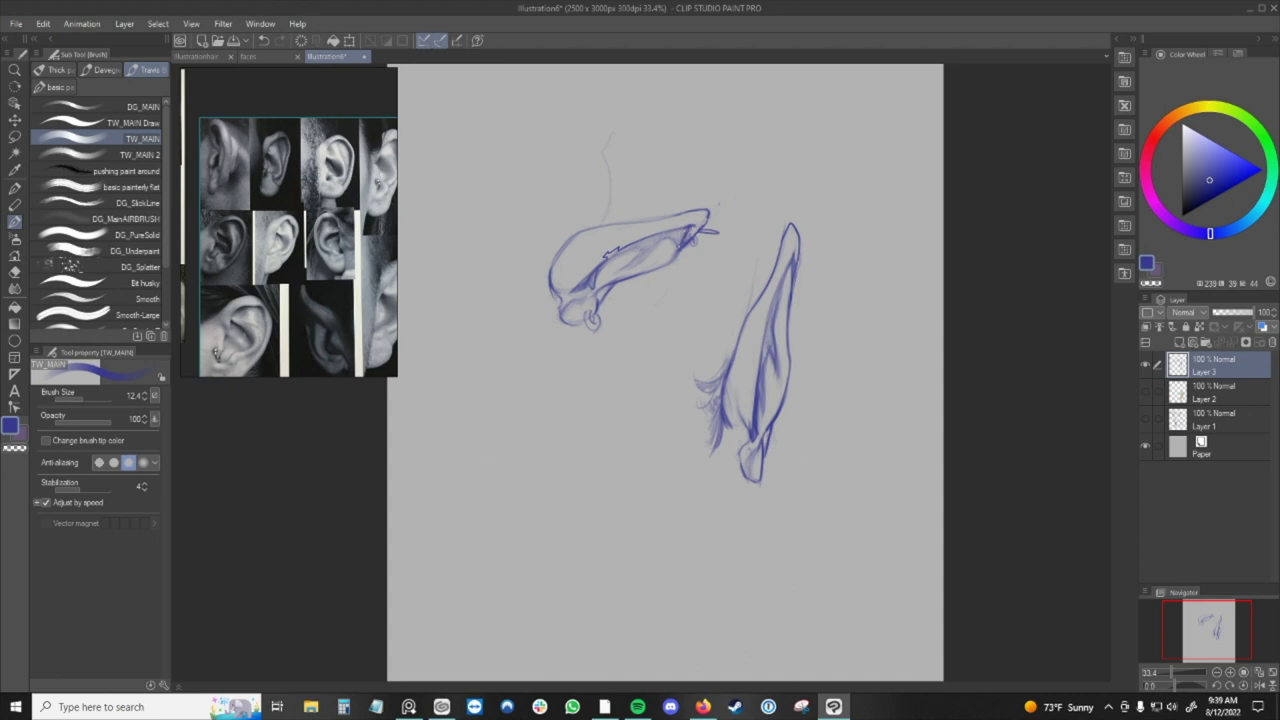
# Darken the slanted ear's inner folds and lower edge, and clean up the lines around the lobe.
pyautogui.moveTo(678, 258); pyautogui.dragTo(642, 276)
pyautogui.moveTo(591, 275)
pyautogui.mouseDown()
pyautogui.moveTo(574, 295)
pyautogui.moveTo(588, 285)
pyautogui.mouseUp()
pyautogui.hotkey('ctrl', 'z')
pyautogui.press('c')
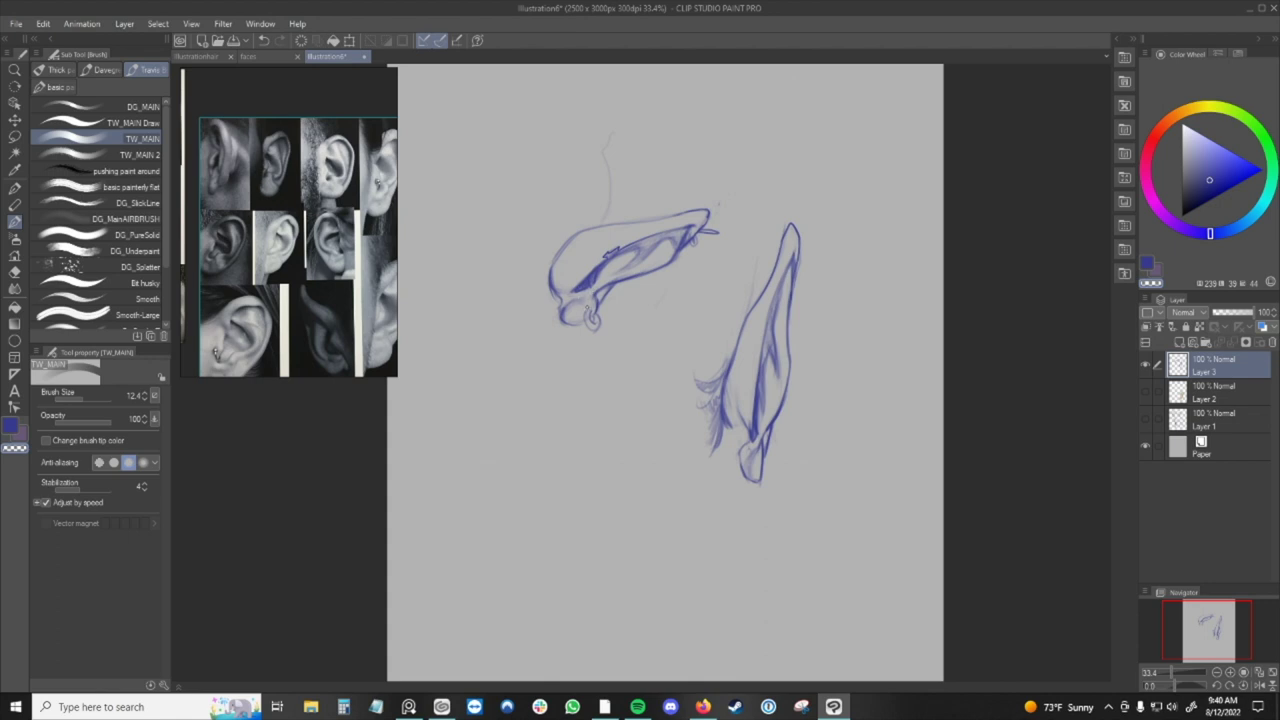
pyautogui.moveTo(589, 299); pyautogui.dragTo(591, 309)
pyautogui.press('c')
# Refine the small fold lines toward the slanted ear's tip with a 6.5 brush.
pyautogui.press('[')
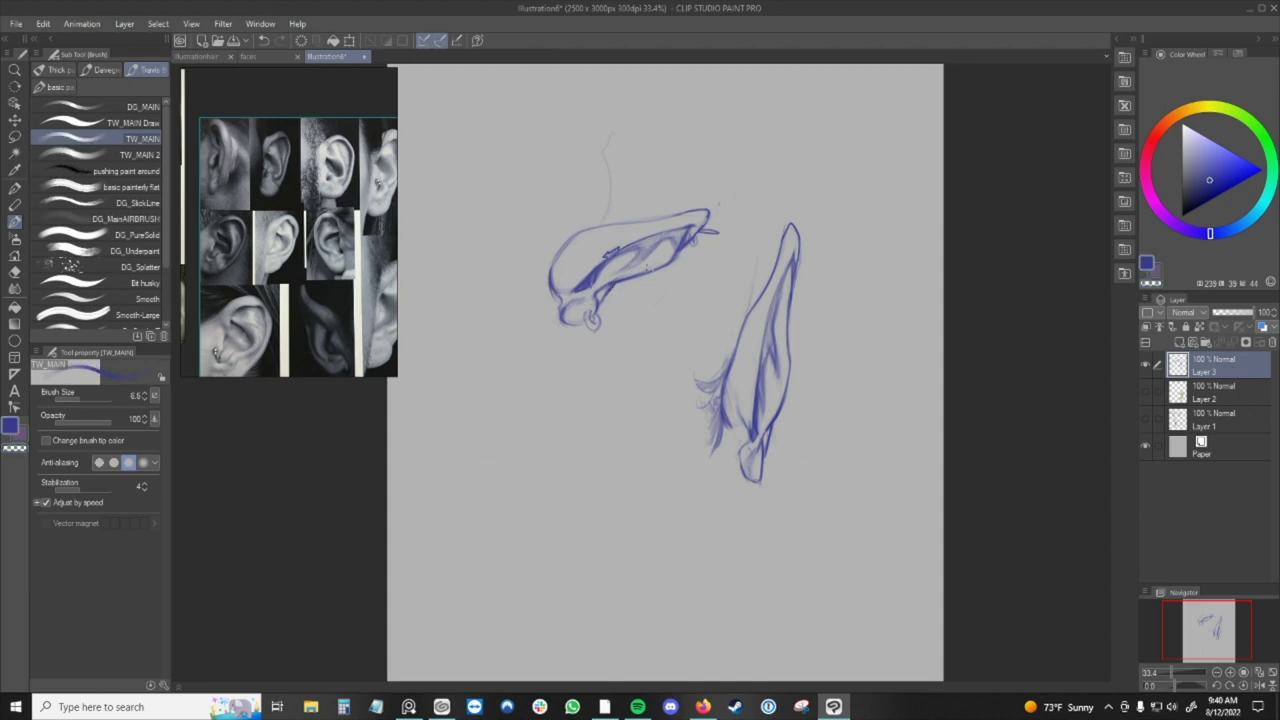
pyautogui.press('c')
pyautogui.press('c')
pyautogui.moveTo(676, 251); pyautogui.dragTo(678, 249)
pyautogui.press('c')
pyautogui.press('c')
# Enlarge the brush to size 20.
pyautogui.press(']')
pyautogui.press(']')
pyautogui.press(']')
pyautogui.press(']')
pyautogui.press(']')
pyautogui.press(']')
pyautogui.press(']')
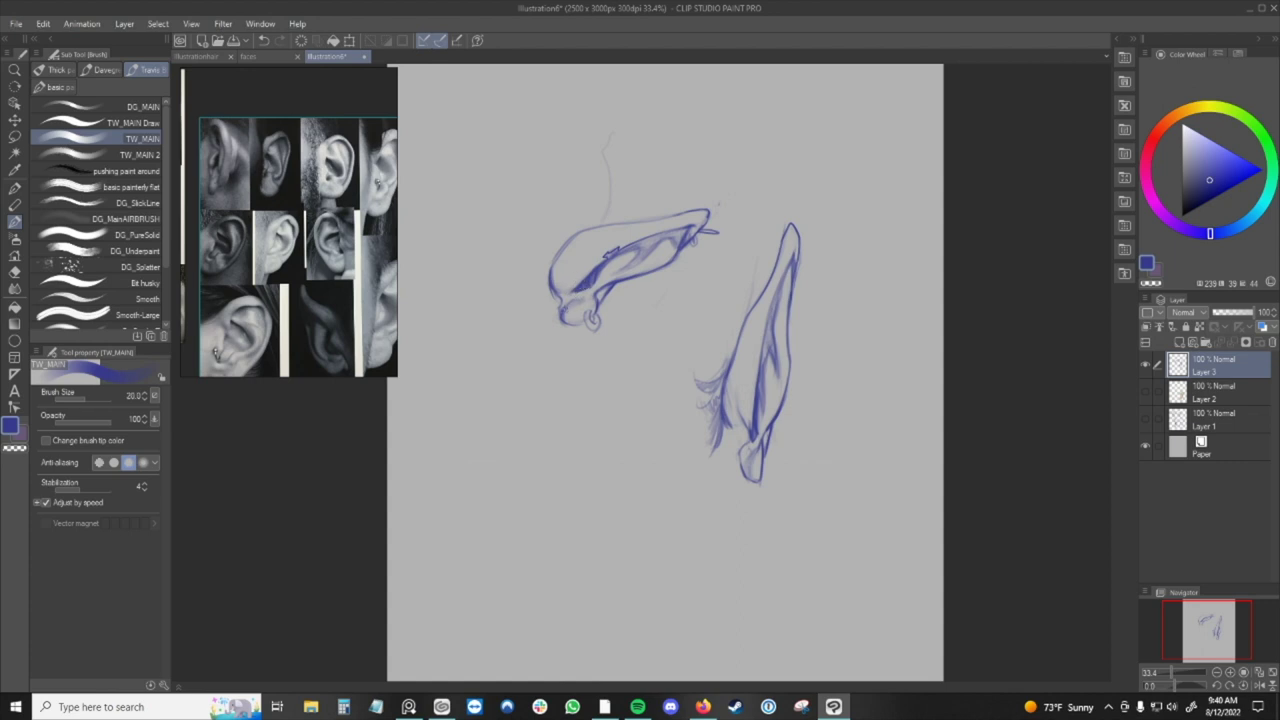
pyautogui.press('c')
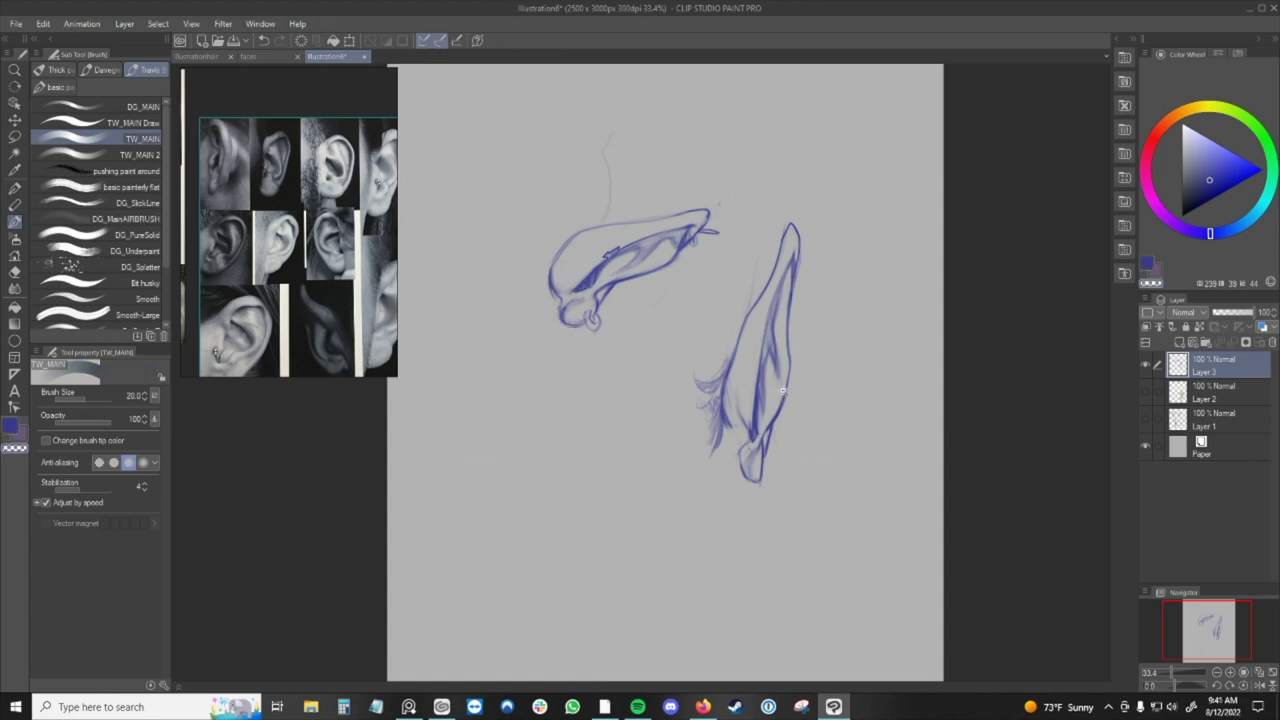
# Handwrite an underlined "EARS?" in the empty area below the slanted ear with a 15.8 brush.
pyautogui.scroll(-2, 780, 392)
pyautogui.scroll(2, 783, 461)
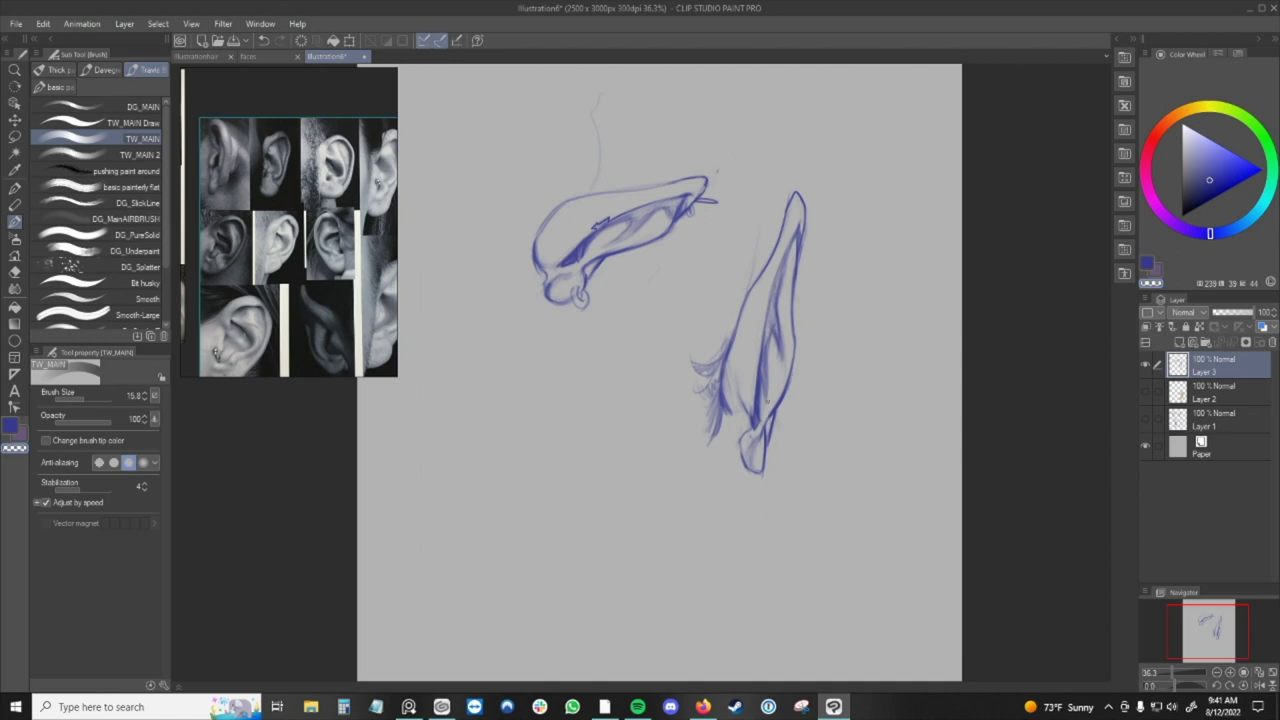
pyautogui.scroll(-3, 761, 473)
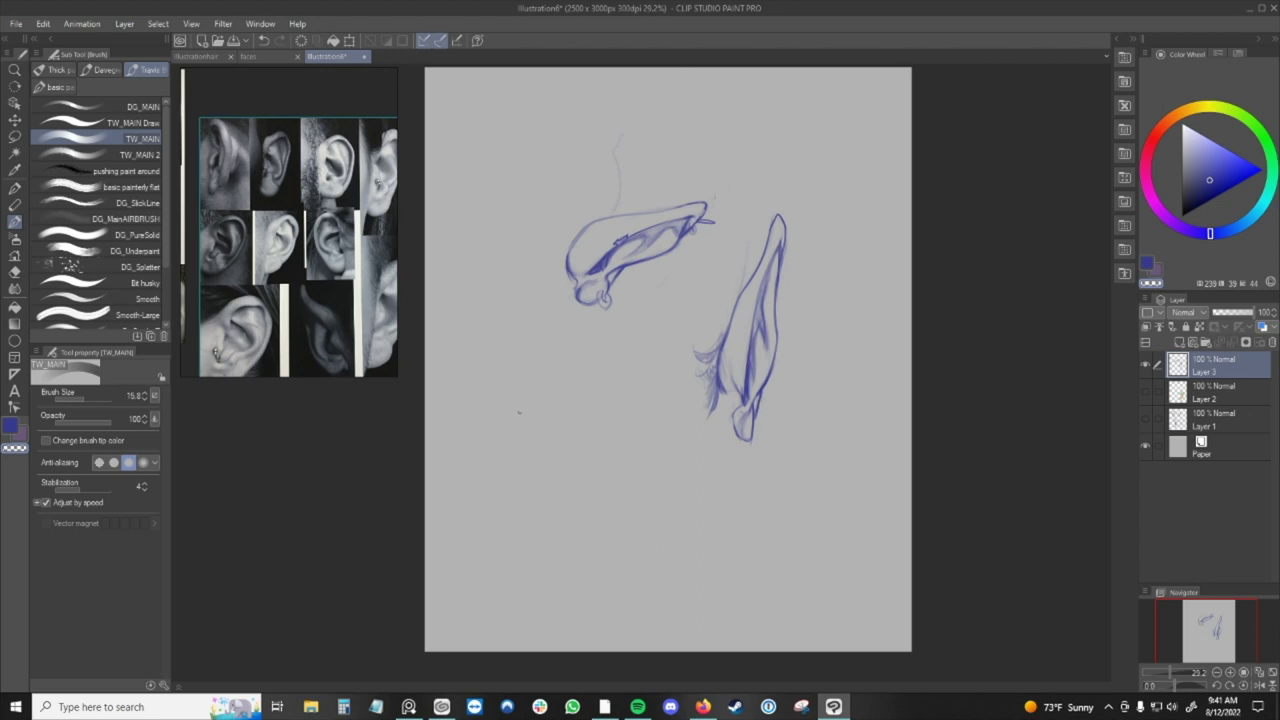
pyautogui.moveTo(508, 399)
pyautogui.mouseDown()
pyautogui.moveTo(502, 442)
pyautogui.moveTo(522, 388)
pyautogui.moveTo(523, 432)
pyautogui.moveTo(542, 414)
pyautogui.mouseUp()
pyautogui.moveTo(545, 402)
pyautogui.mouseDown()
pyautogui.moveTo(543, 426)
pyautogui.moveTo(545, 414)
pyautogui.moveTo(576, 420)
pyautogui.moveTo(593, 398)
pyautogui.mouseUp()
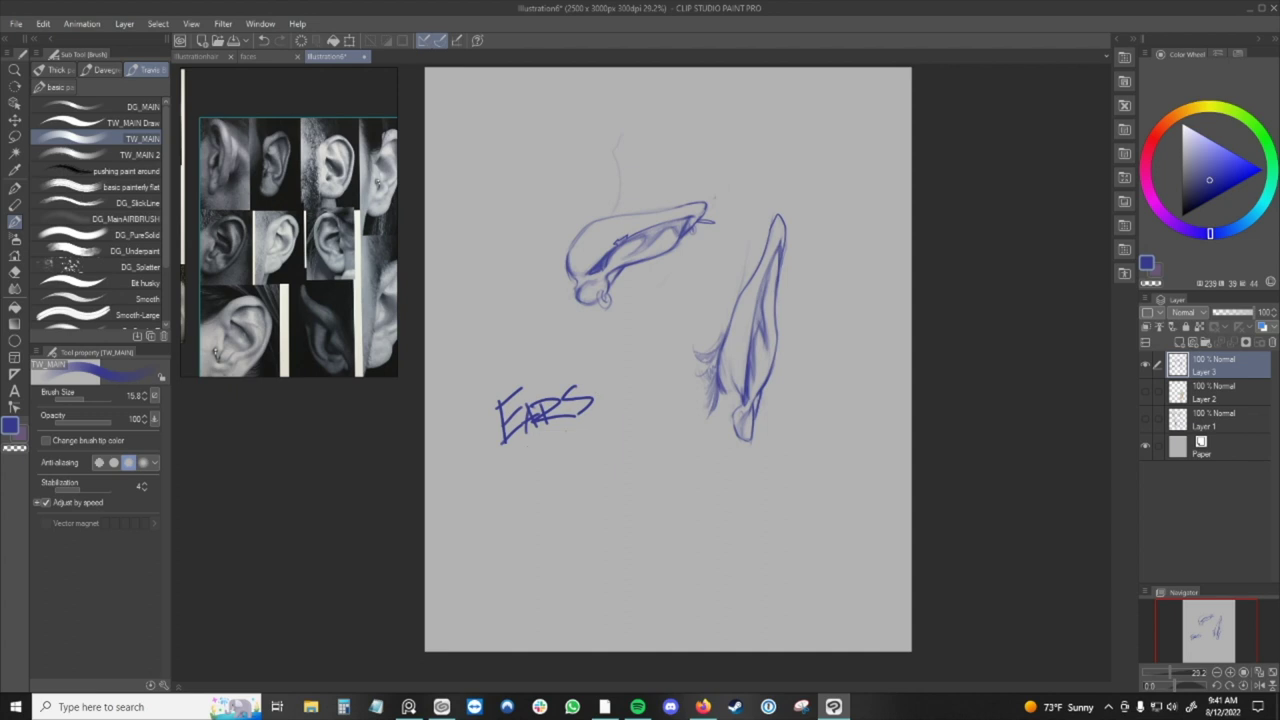
pyautogui.moveTo(506, 462)
pyautogui.mouseDown()
pyautogui.moveTo(598, 421)
pyautogui.moveTo(616, 370)
pyautogui.moveTo(586, 374)
pyautogui.mouseUp()
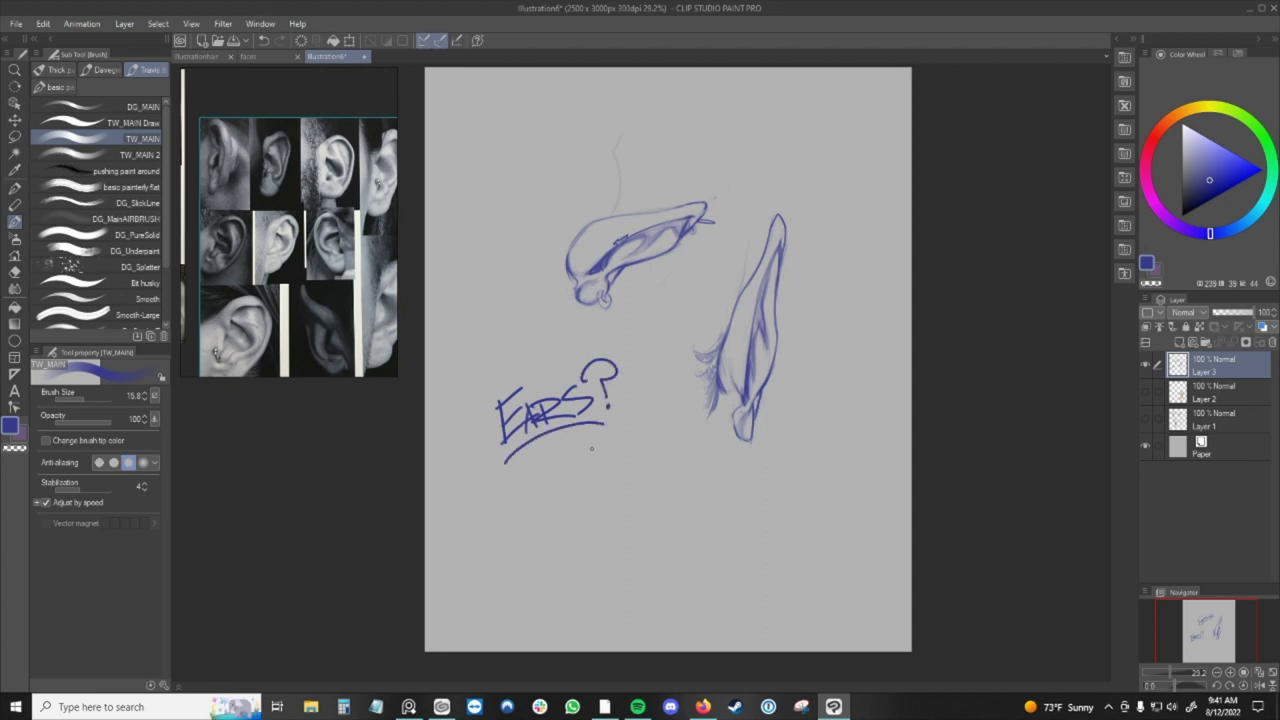